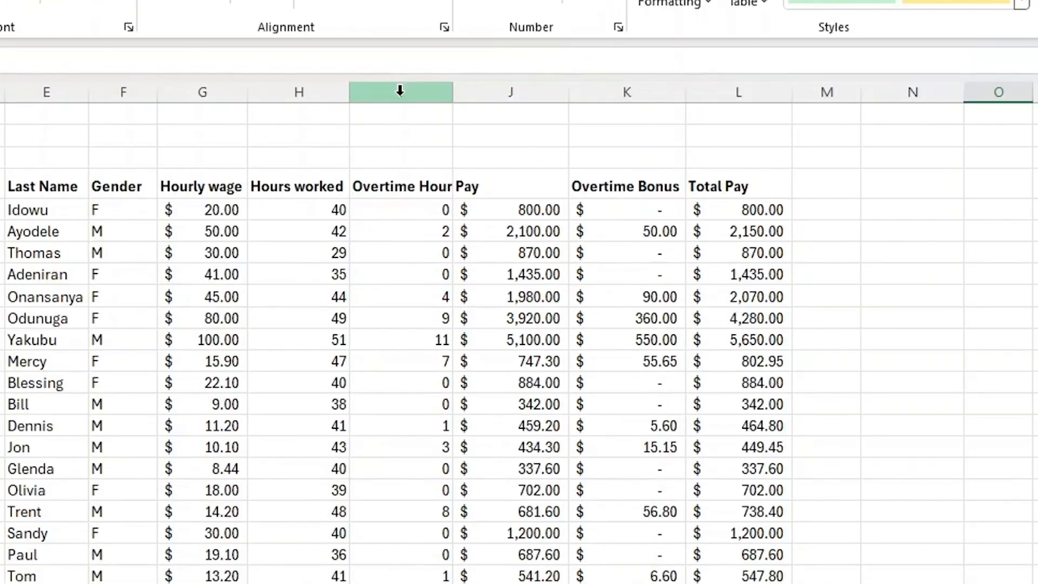
Insert four blank columns before the Overtime Hours column.
{"action": "left_click", "coordinate": [569, 1]}
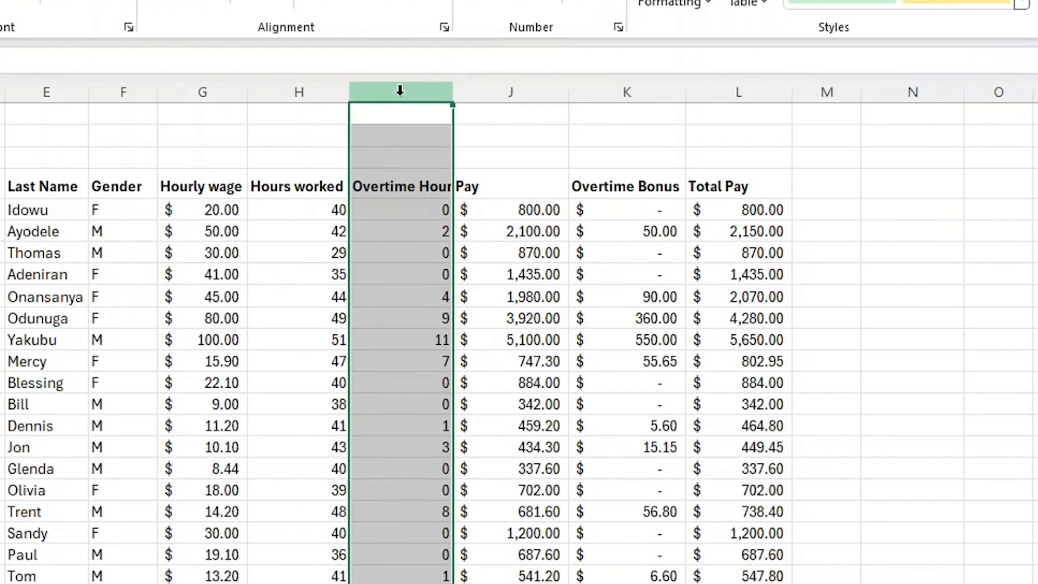
{"action": "right_click", "coordinate": [400, 90]}
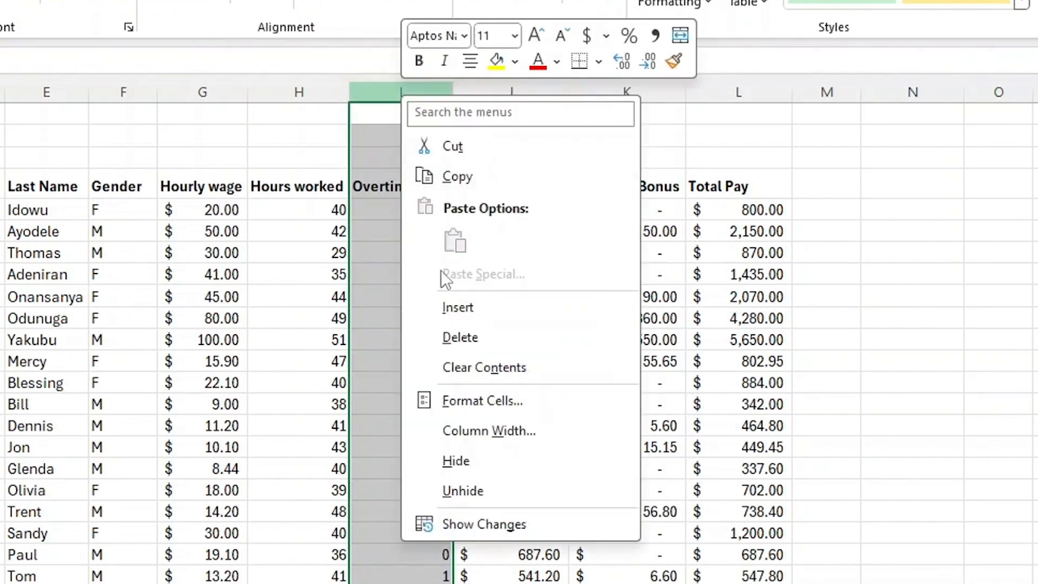
{"action": "left_click", "coordinate": [456, 311]}
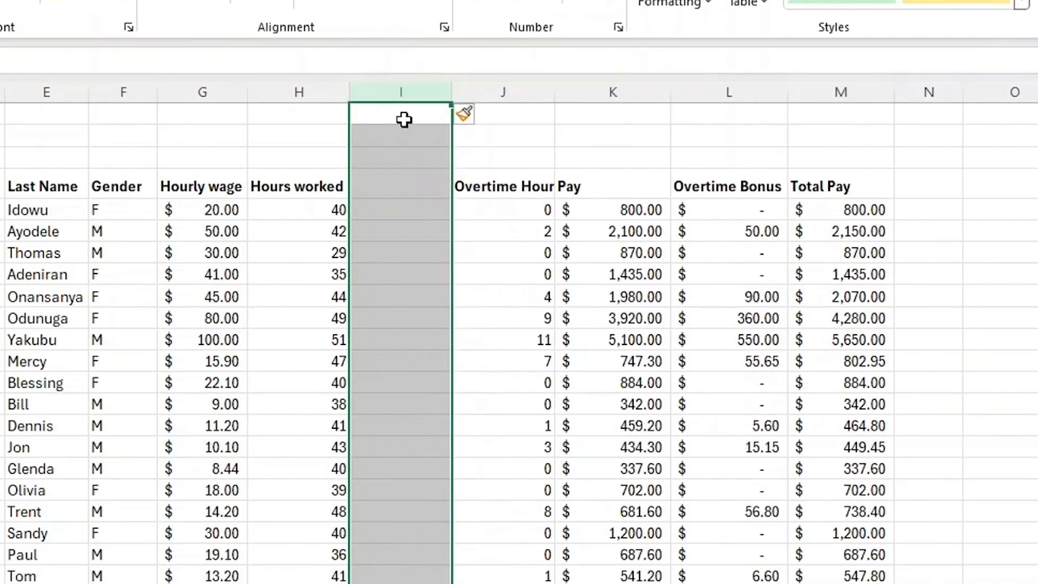
{"action": "right_click", "coordinate": [420, 85]}
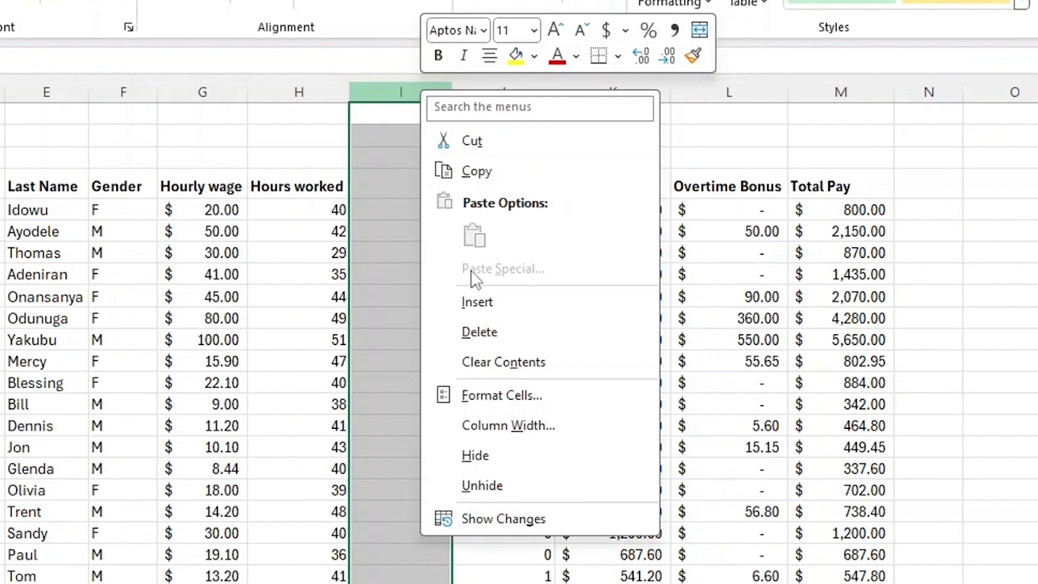
{"action": "left_click", "coordinate": [449, 304]}
{"action": "right_click", "coordinate": [411, 95]}
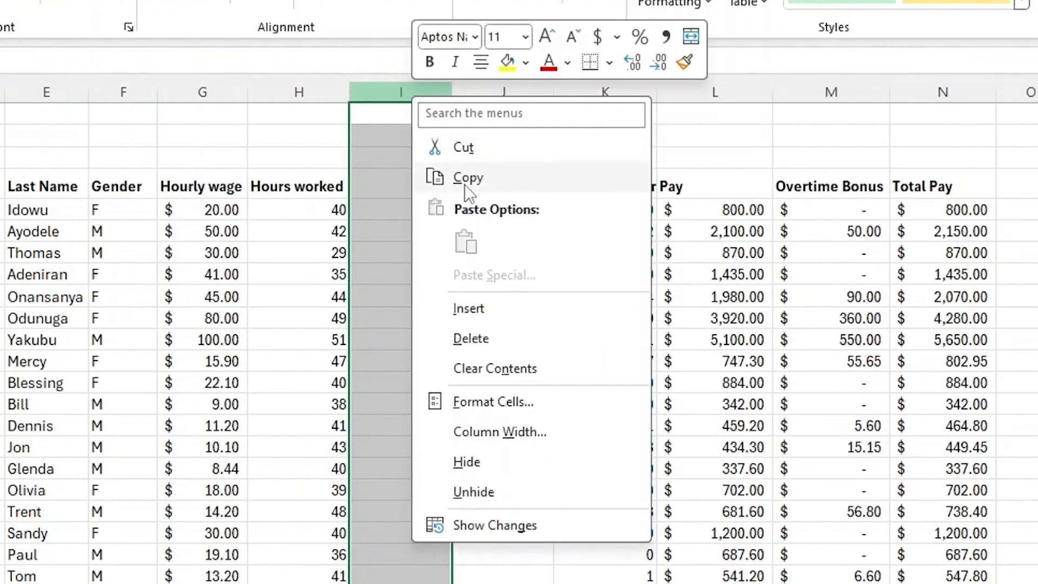
{"action": "left_click", "coordinate": [467, 310]}
{"action": "right_click", "coordinate": [419, 96]}
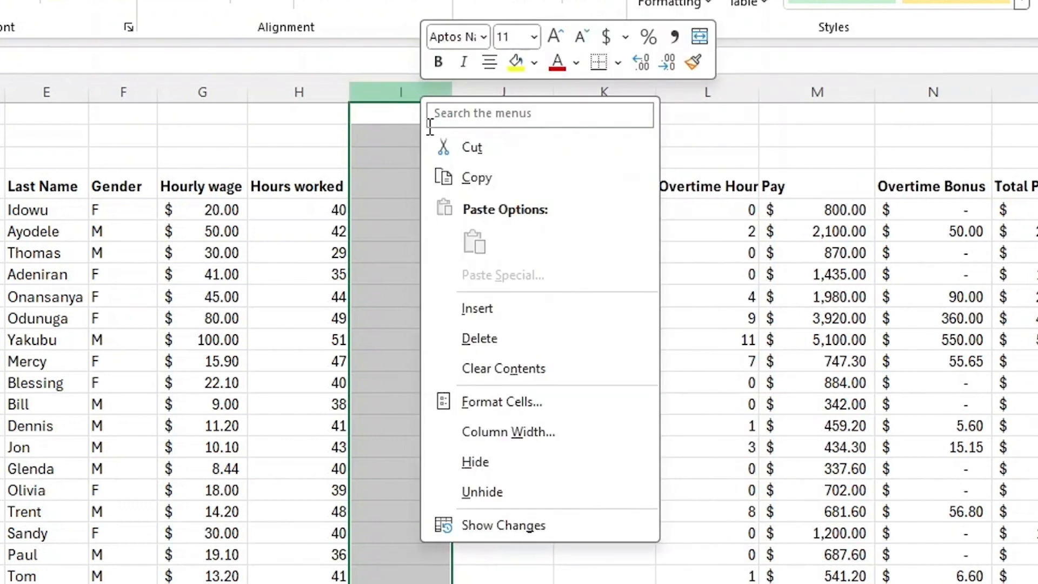
{"action": "left_click", "coordinate": [481, 309]}
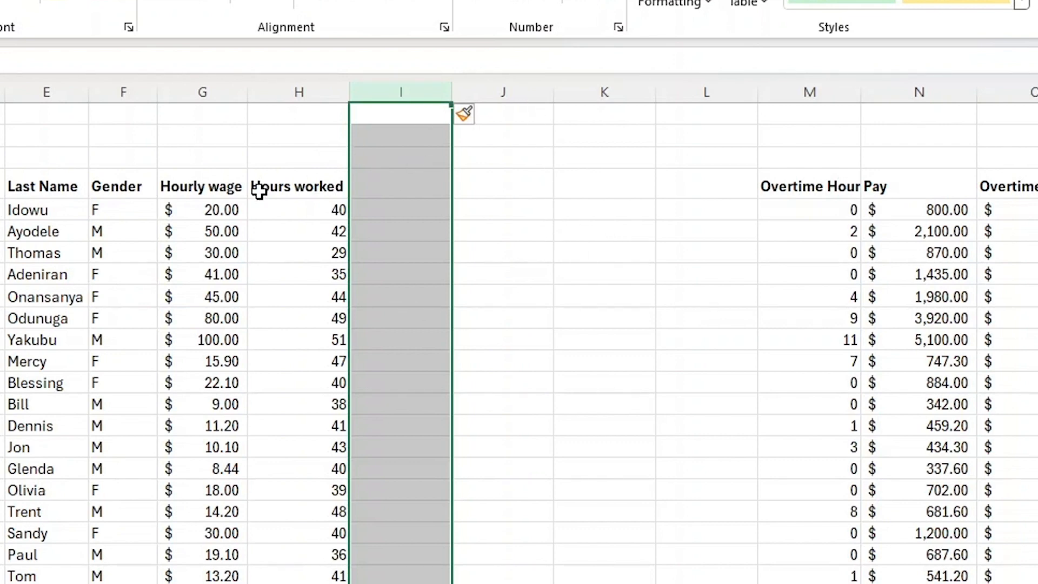
Clear the Hours worked header text from its column header cell.
{"action": "left_click", "coordinate": [336, 135]}
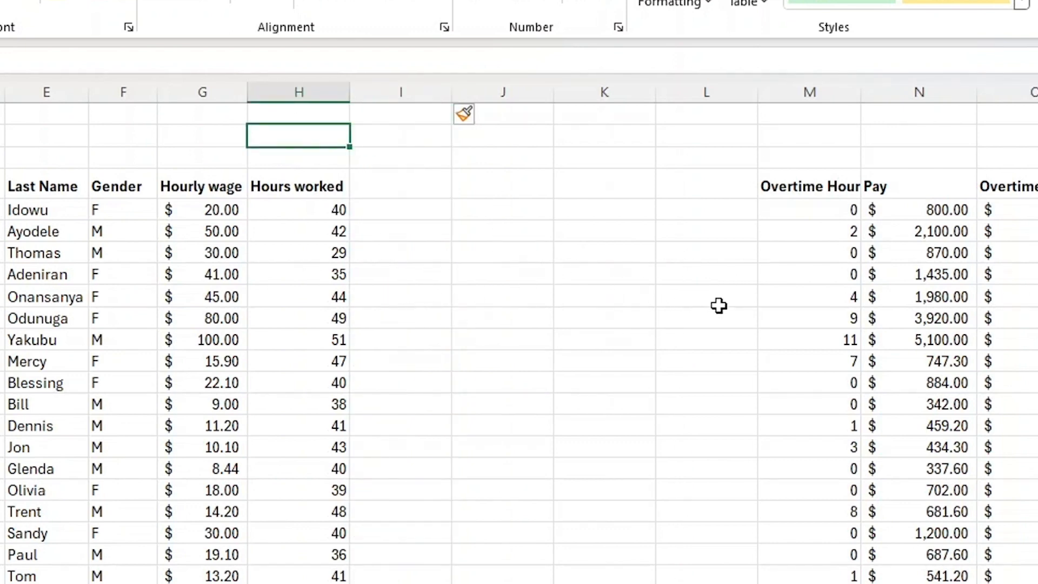
{"action": "left_click", "coordinate": [387, 182]}
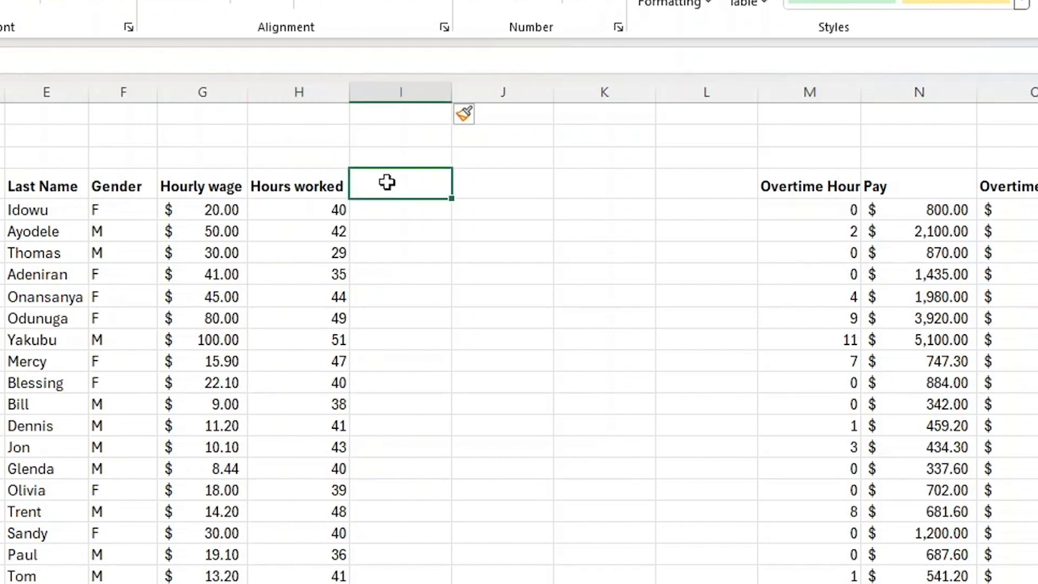
{"action": "left_click", "coordinate": [297, 189]}
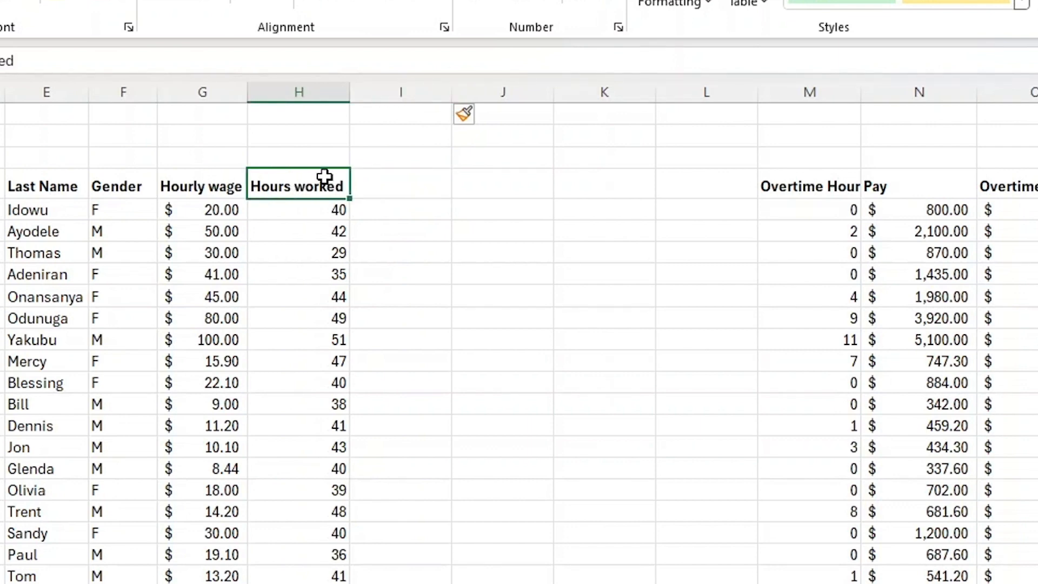
{"action": "double_click", "coordinate": [312, 186]}
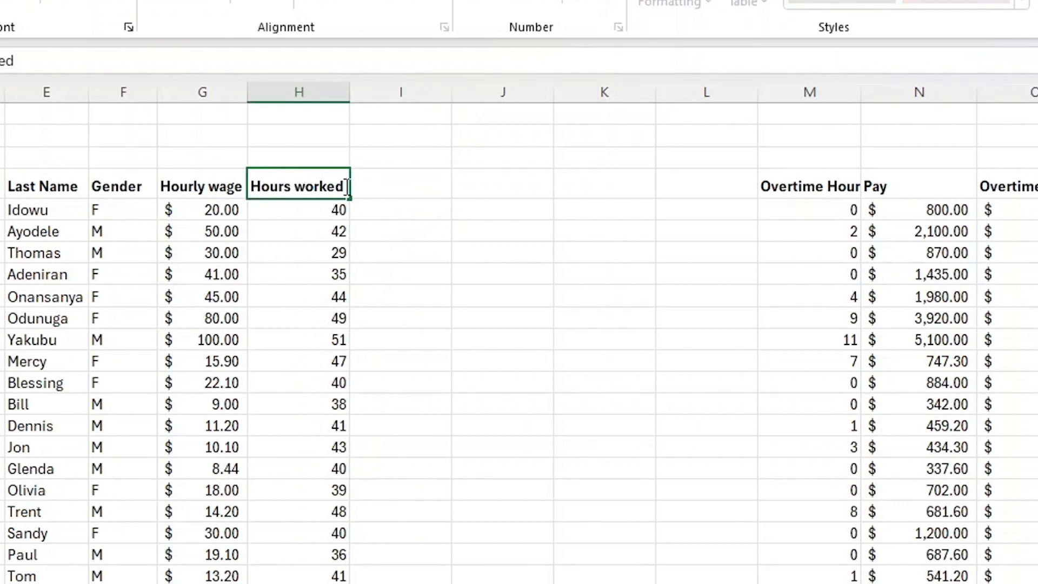
{"action": "double_click", "coordinate": [272, 144]}
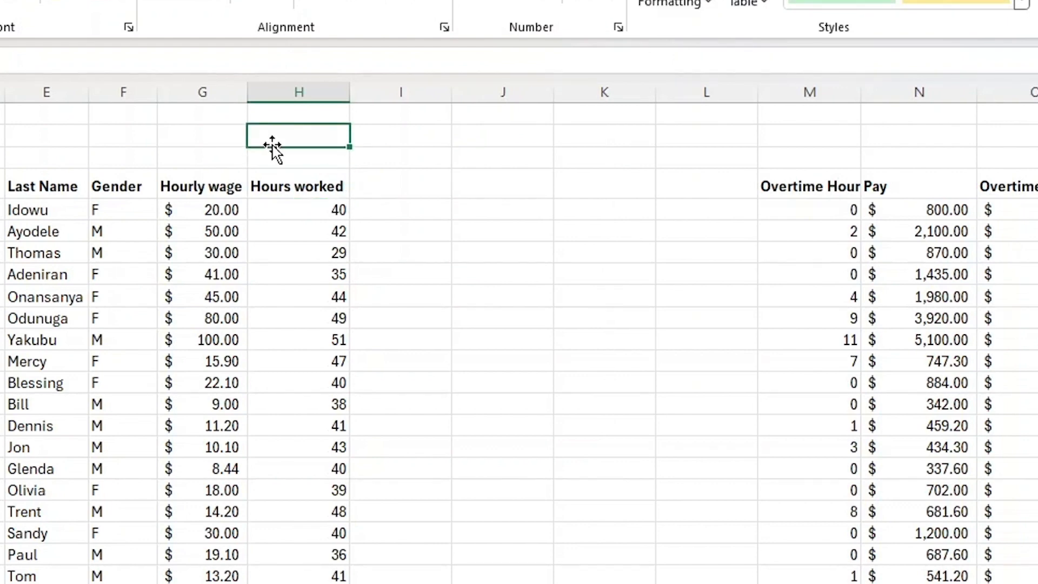
{"action": "double_click", "coordinate": [291, 187]}
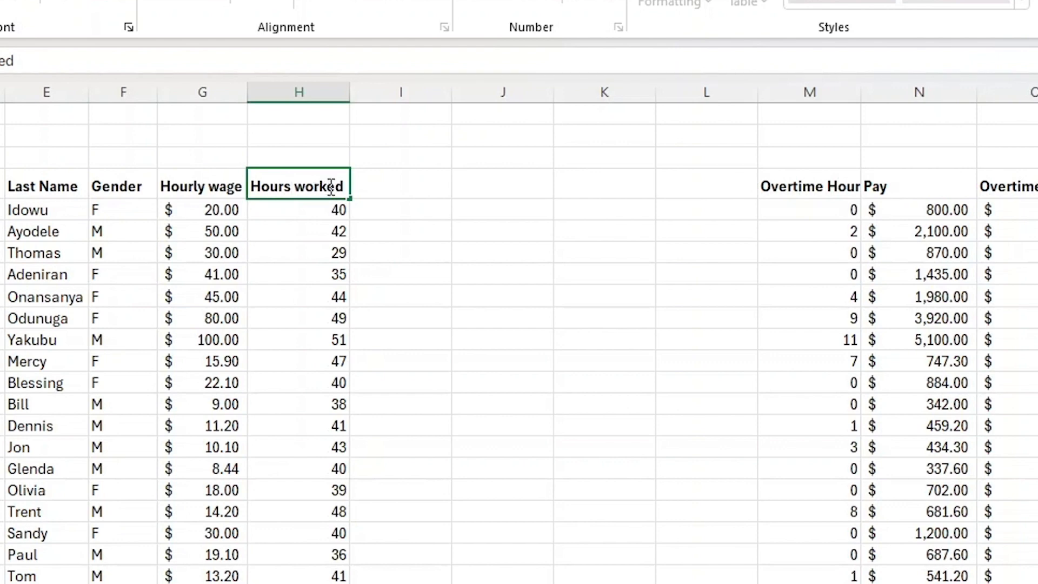
{"action": "key", "text": "BackSpace"}
{"action": "key", "text": "BackSpace"}
{"action": "key", "text": "BackSpace"}
{"action": "key", "text": "BackSpace"}
Enter Hours Worked in the cell above that column header as a group label.
{"action": "left_click", "coordinate": [319, 160]}
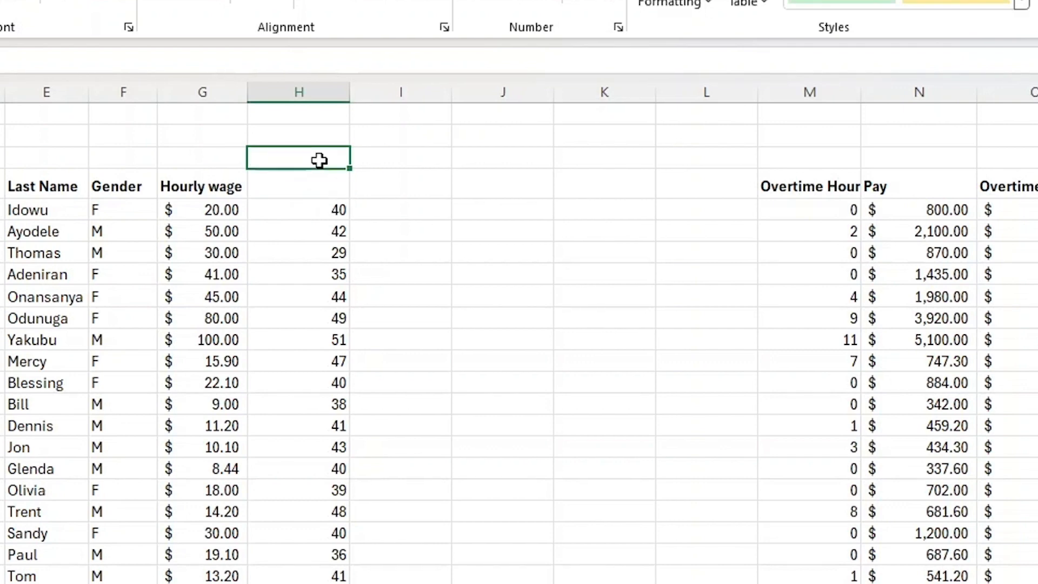
{"action": "type", "text": "Hou"}
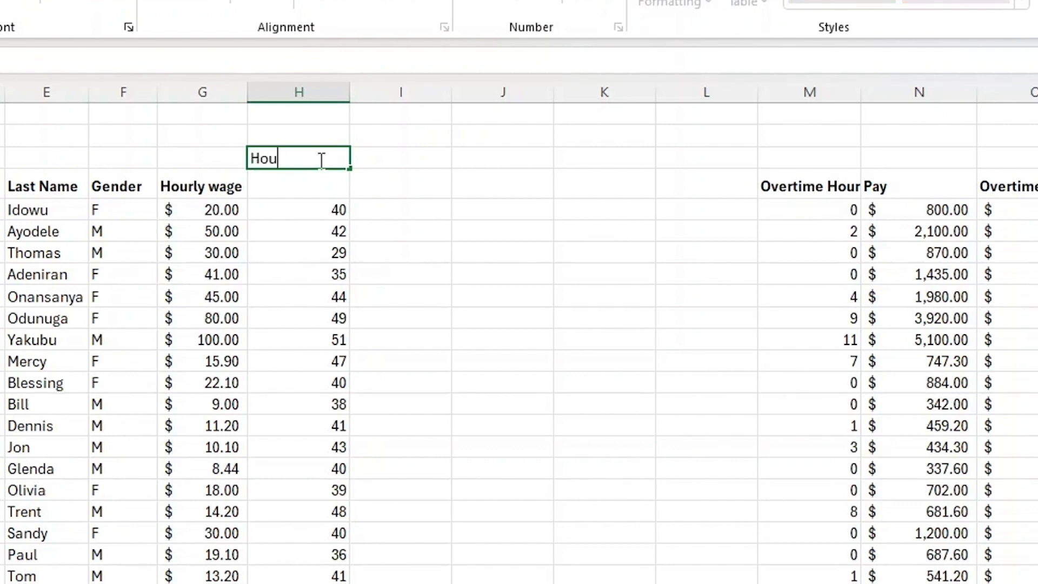
{"action": "type", "text": "rs Worked"}
Enter the date 01-jan as the header of the first hours column.
{"action": "left_click", "coordinate": [300, 187]}
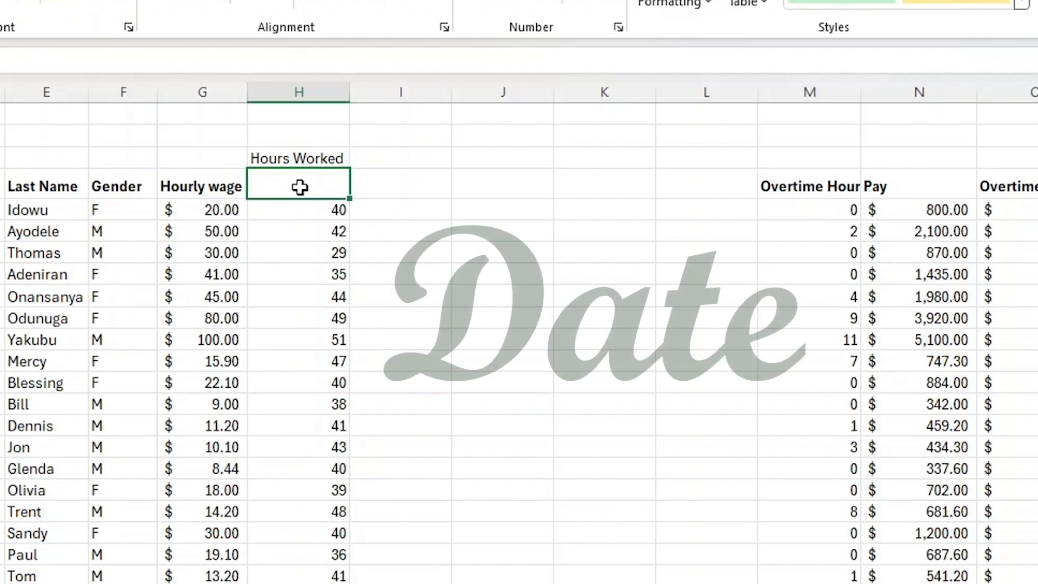
{"action": "type", "text": "01"}
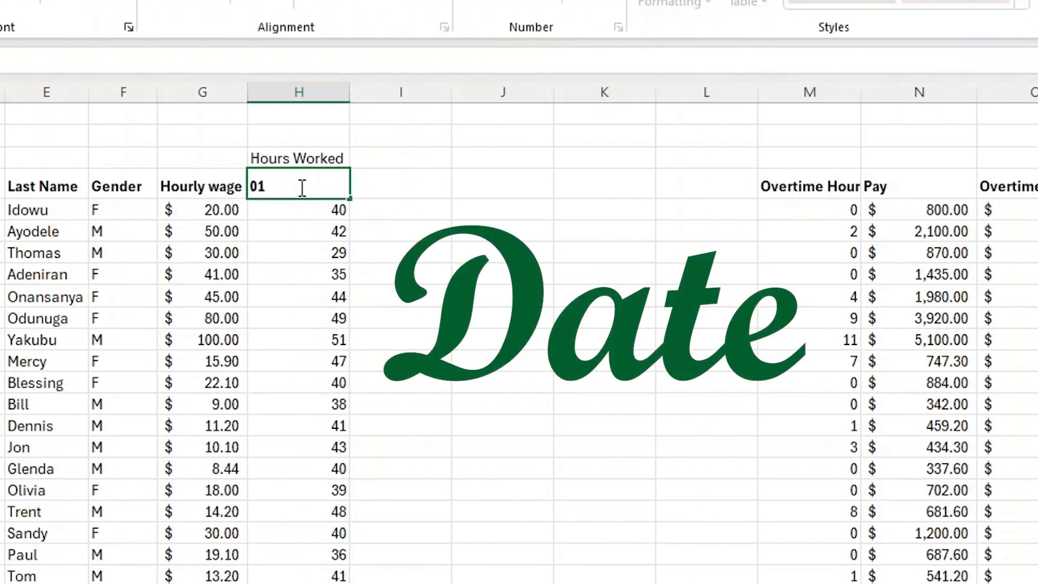
{"action": "type", "text": "-jan"}
{"action": "key", "text": "Return"}
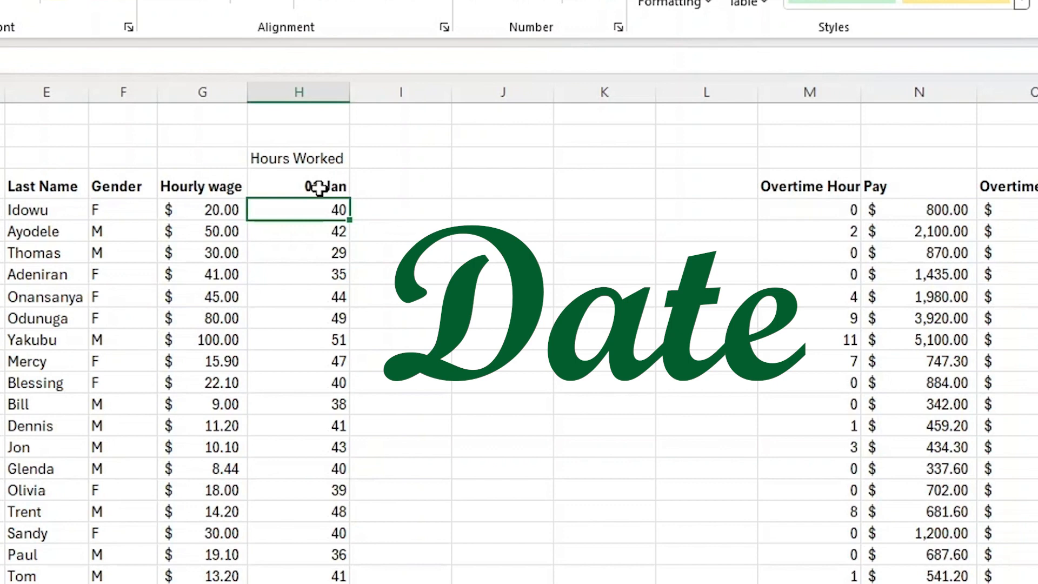
In the next header cell, enter a formula adding 7 days to the 01-Jan date.
{"action": "left_click", "coordinate": [324, 177]}
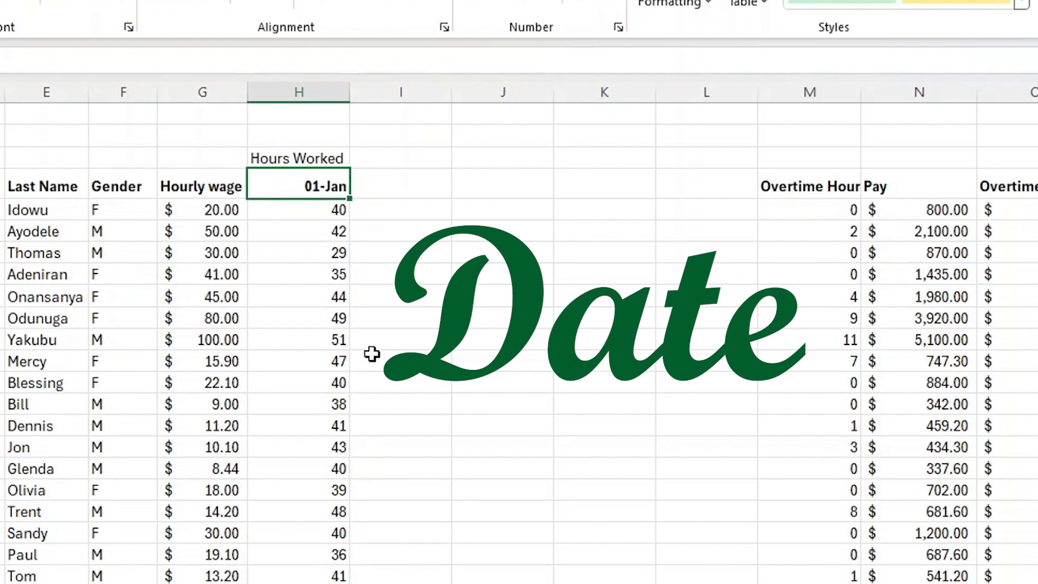
{"action": "left_click", "coordinate": [393, 183]}
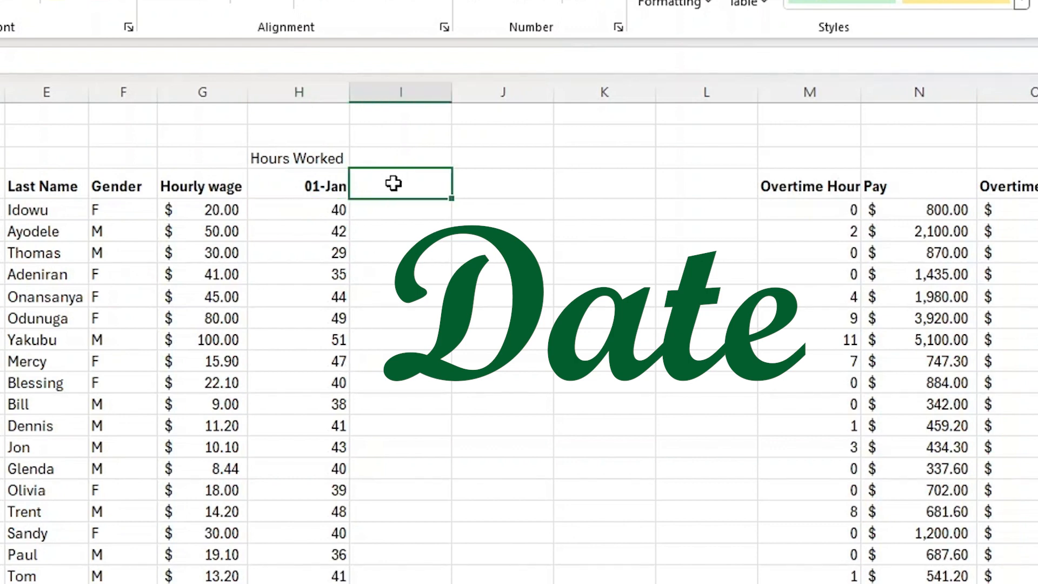
{"action": "type", "text": "="}
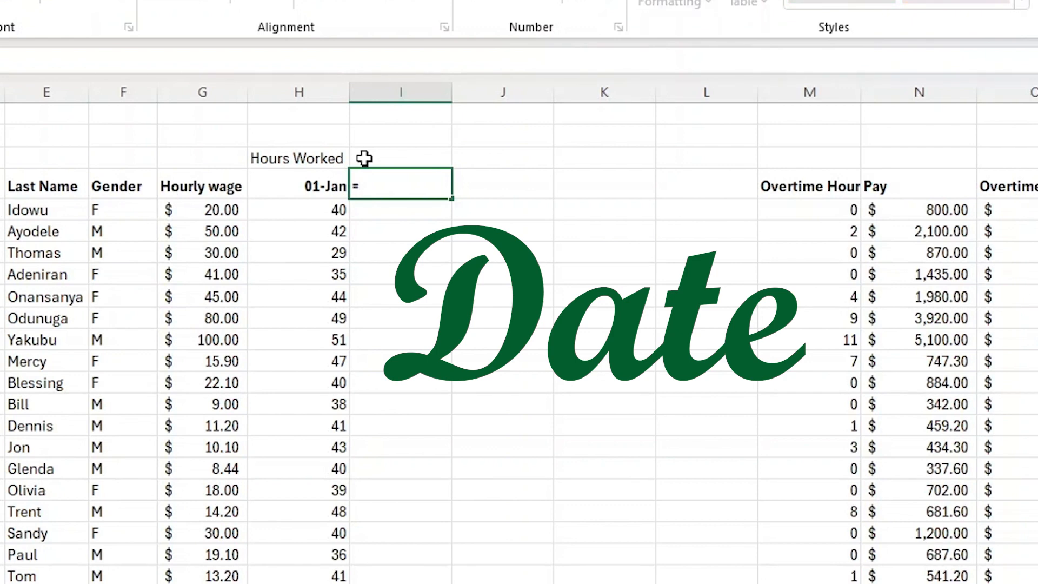
{"action": "left_click", "coordinate": [324, 189]}
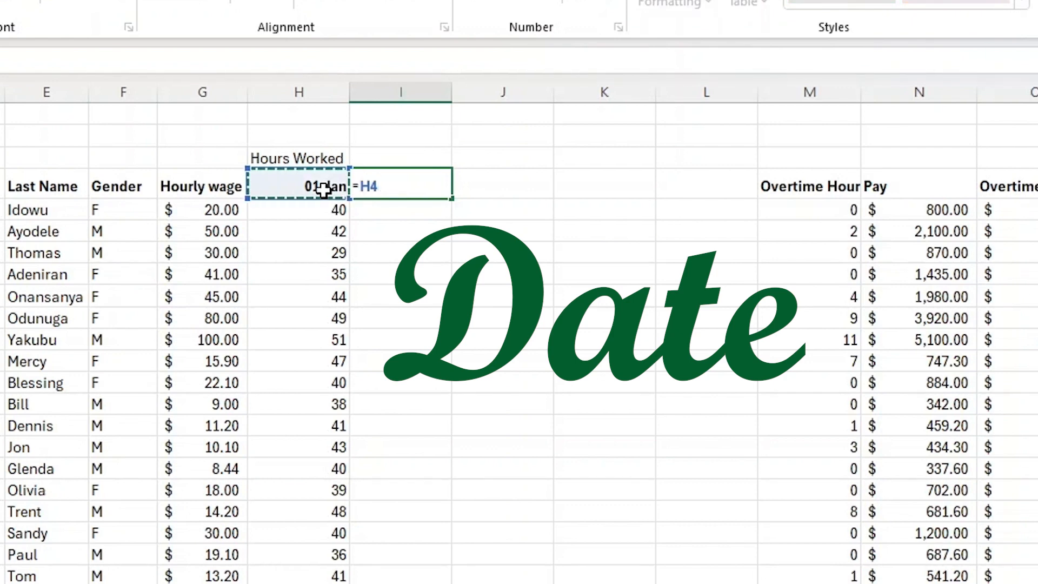
{"action": "type", "text": "+7"}
{"action": "key", "text": "Return"}
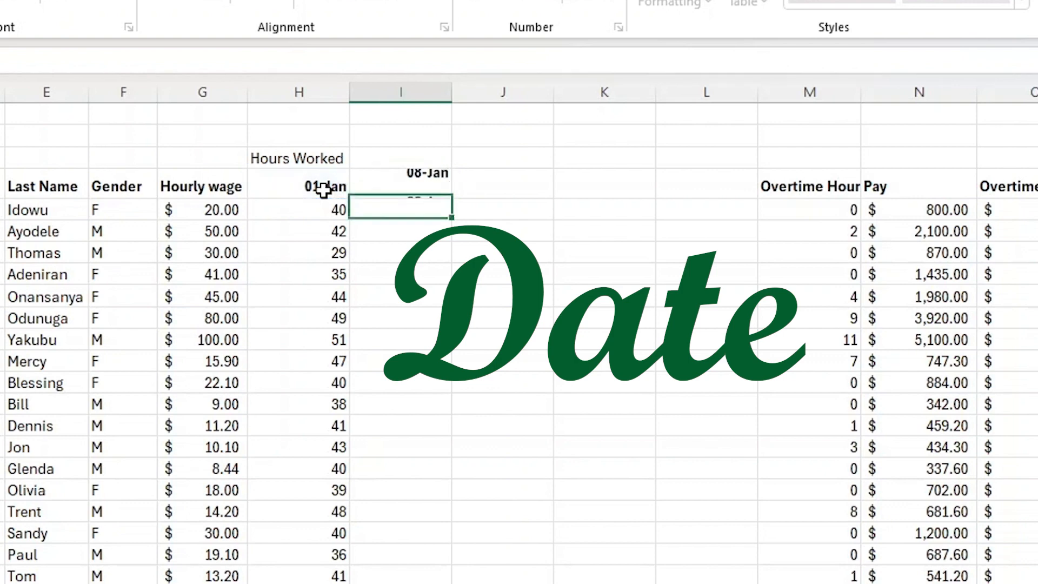
{"action": "left_click", "coordinate": [381, 184]}
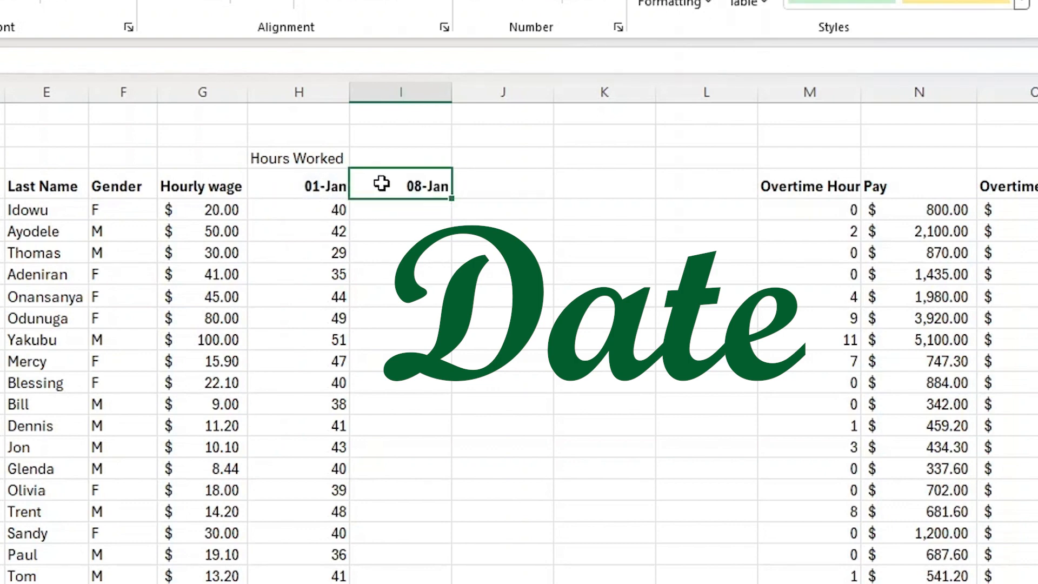
{"action": "double_click", "coordinate": [449, 198]}
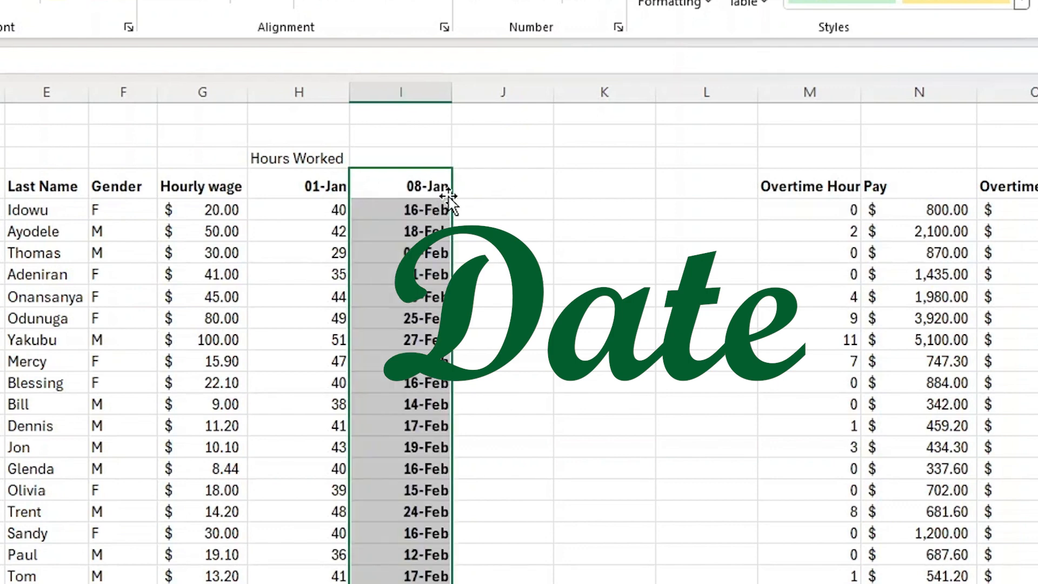
{"action": "key", "text": "ctrl+z"}
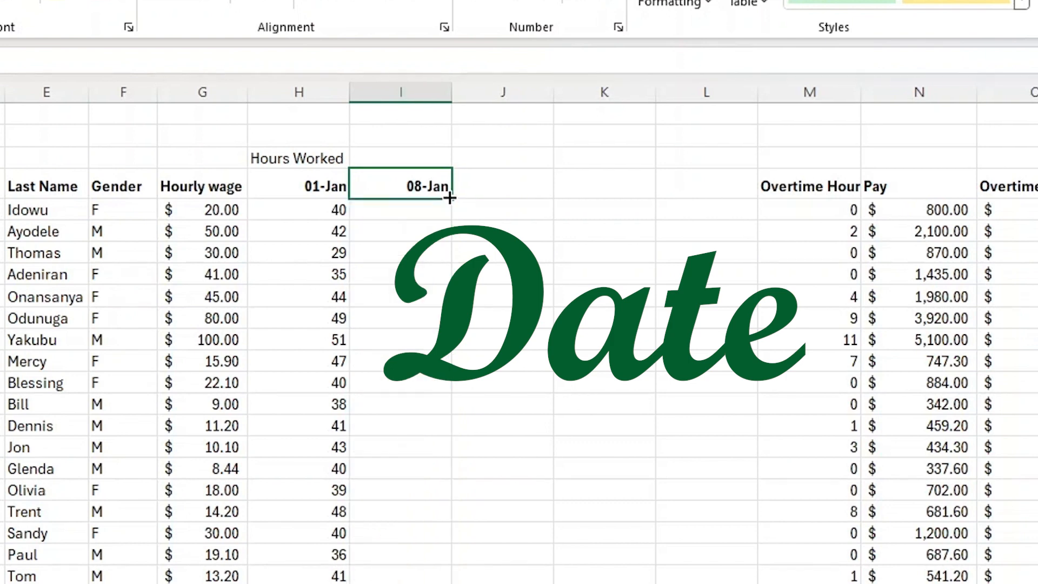
Fill the weekly date formula across the inserted columns through 29-Jan.
{"action": "left_click_drag", "start_coordinate": [450, 199], "coordinate": [726, 210]}
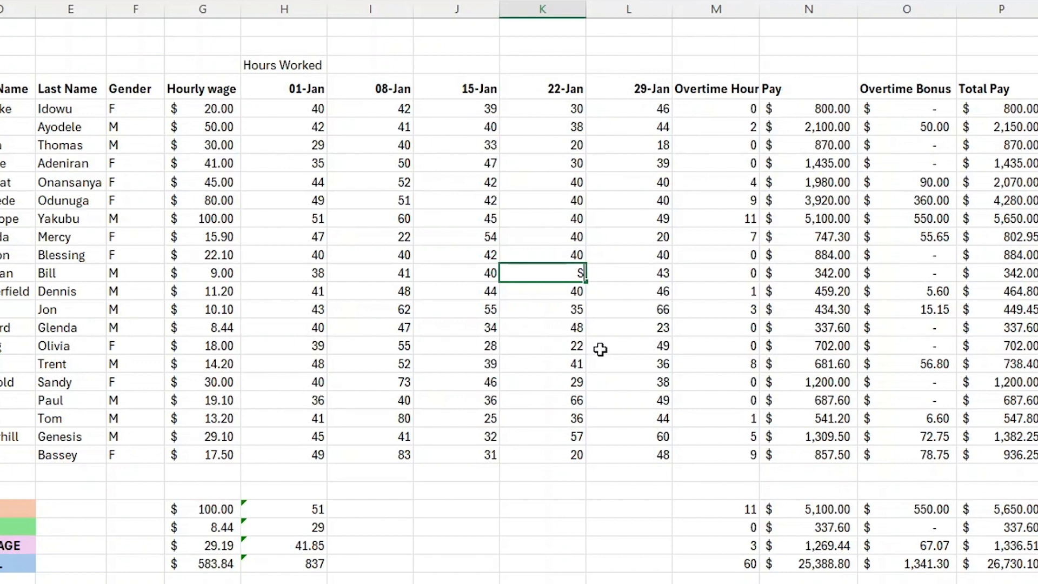
{"action": "key", "text": "Return"}
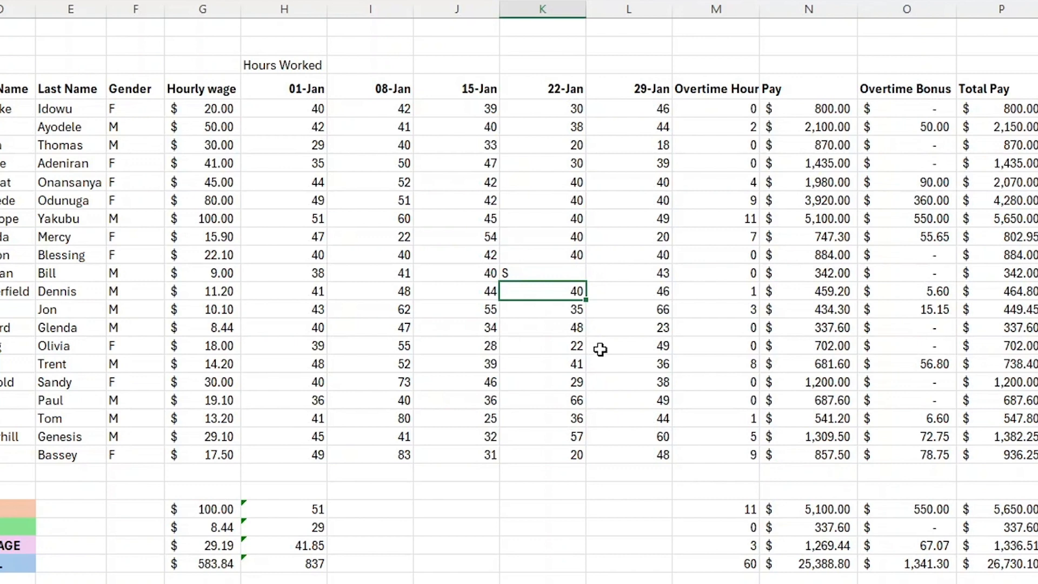
{"action": "key", "text": "ctrl+z"}
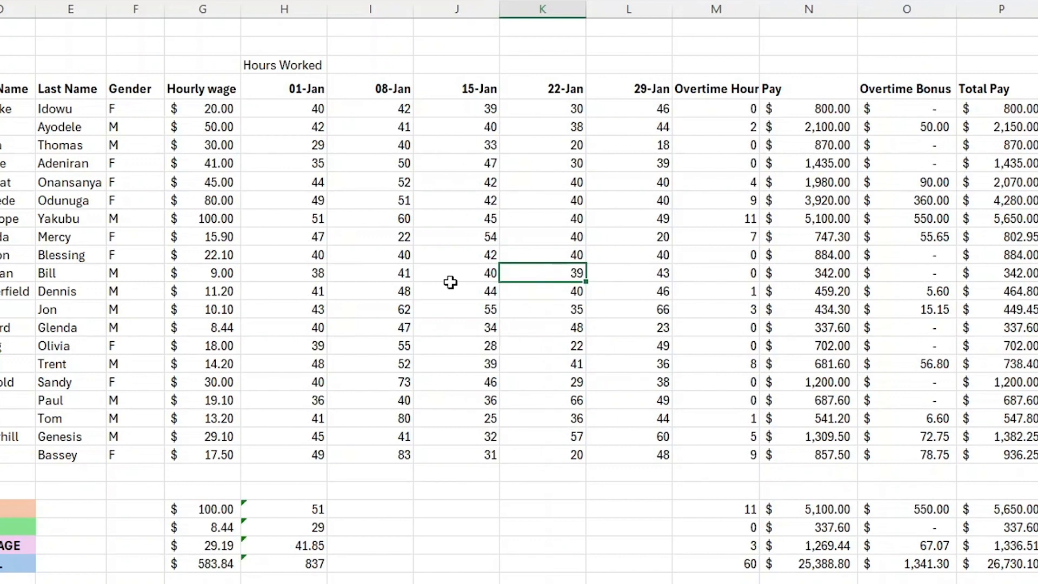
Examine the weekly hours values under each date column.
{"action": "left_click", "coordinate": [319, 205]}
{"action": "key", "text": "ctrl+Down"}
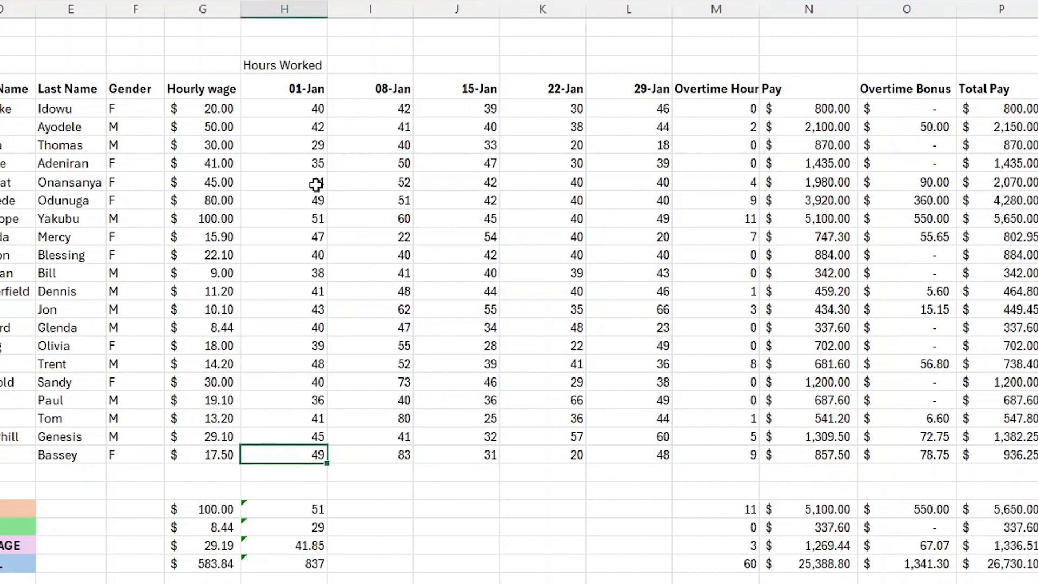
{"action": "double_click", "coordinate": [320, 183]}
{"action": "left_click", "coordinate": [415, 188]}
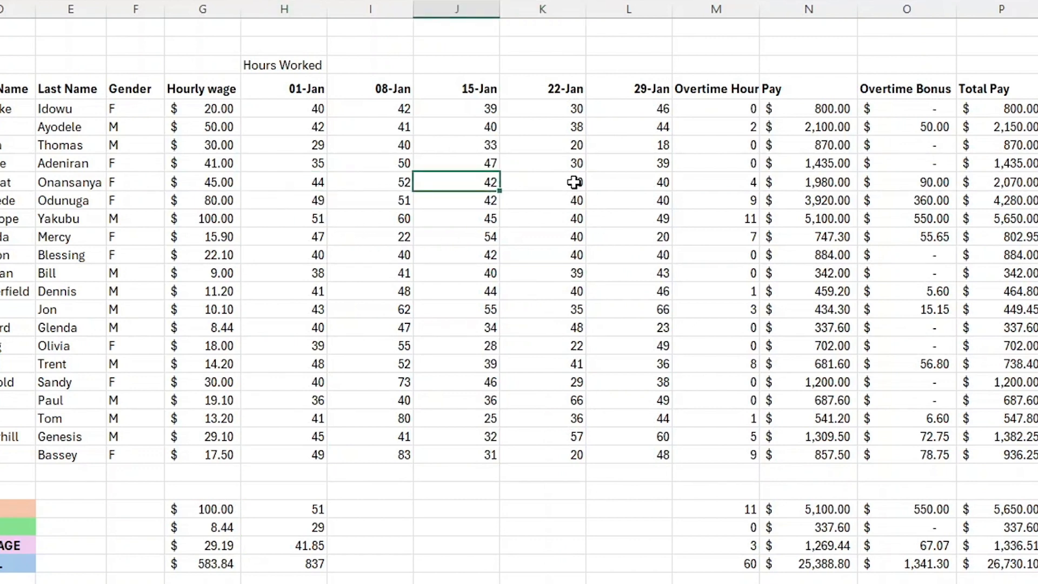
{"action": "left_click", "coordinate": [659, 178]}
{"action": "left_click", "coordinate": [625, 297]}
{"action": "left_click", "coordinate": [477, 326]}
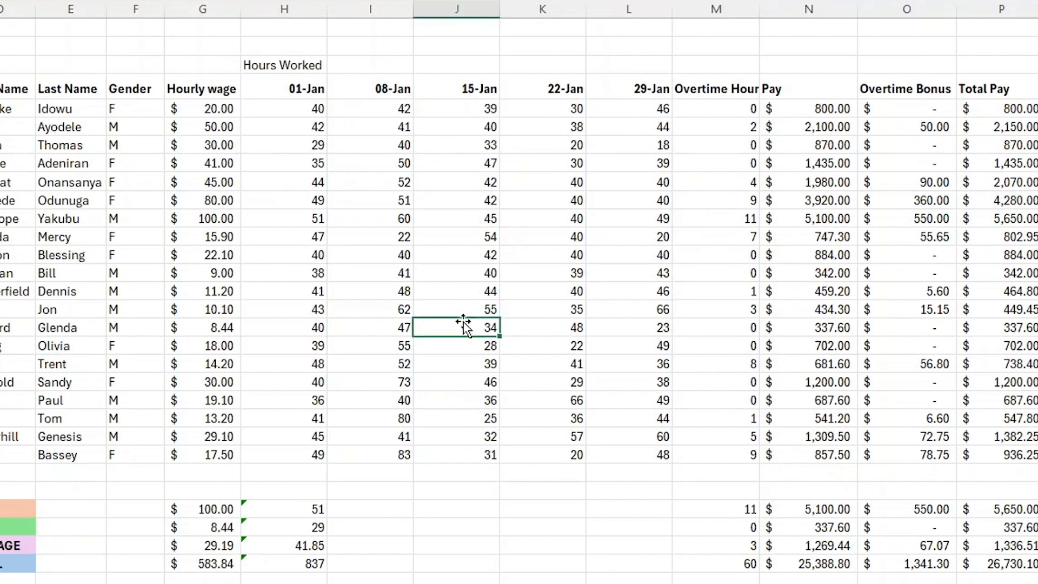
{"action": "left_click", "coordinate": [435, 201]}
{"action": "left_click", "coordinate": [550, 133]}
{"action": "left_click", "coordinate": [429, 142]}
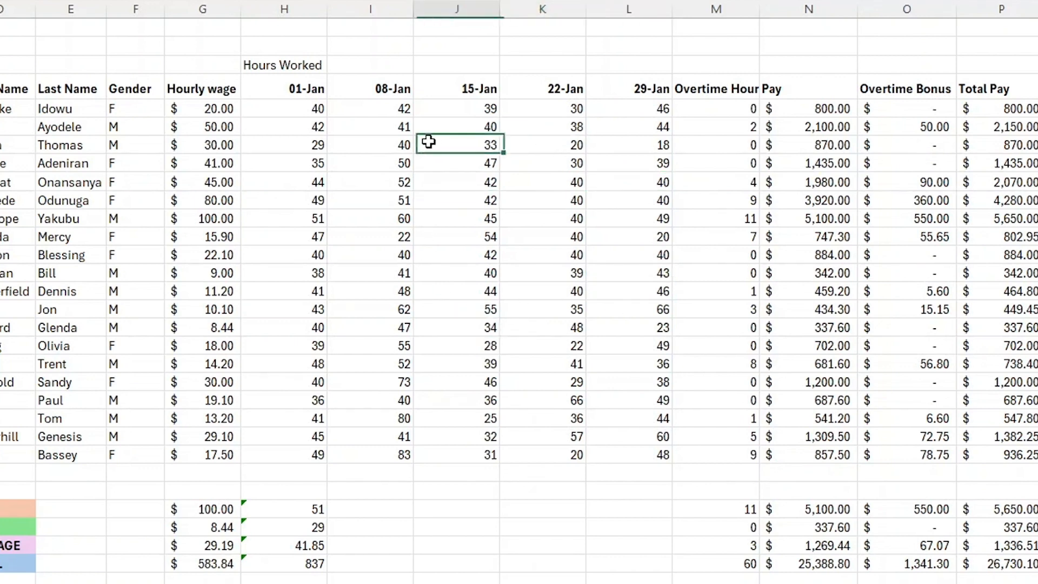
{"action": "left_click", "coordinate": [372, 159]}
{"action": "left_click", "coordinate": [425, 322]}
{"action": "left_click", "coordinate": [598, 436]}
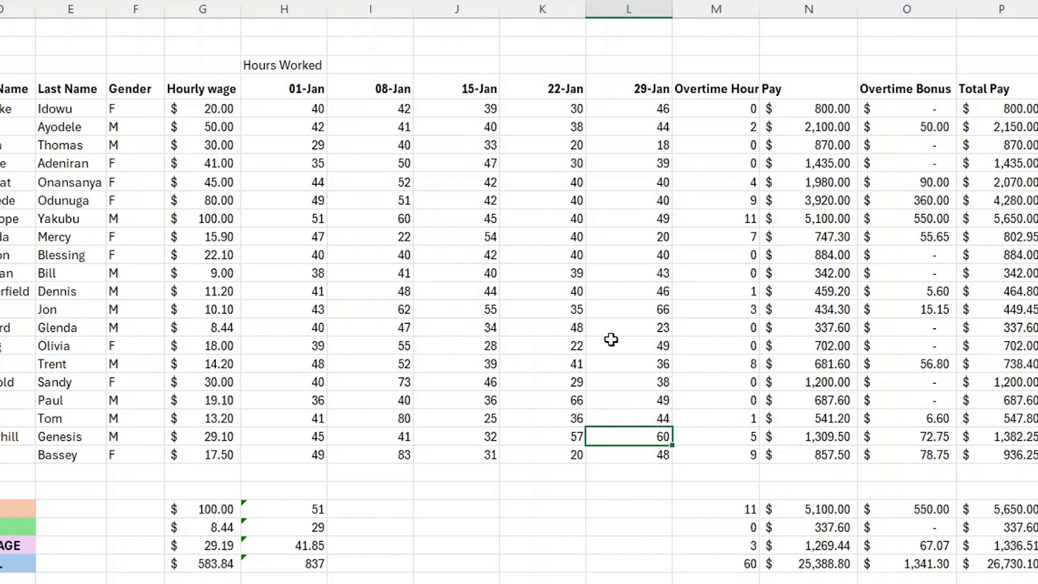
{"action": "left_click", "coordinate": [572, 196]}
{"action": "left_click", "coordinate": [343, 250]}
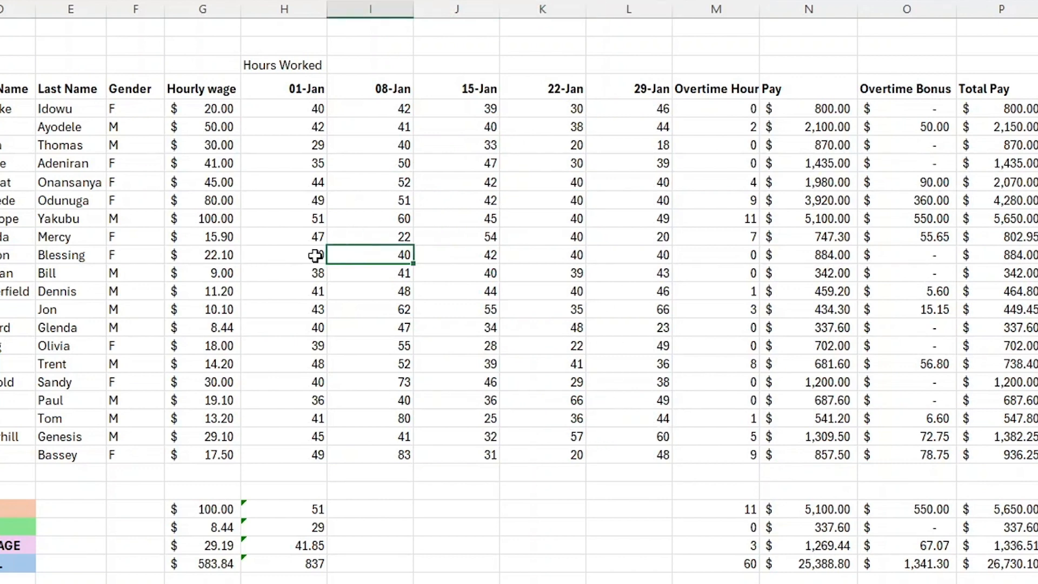
{"action": "left_click", "coordinate": [298, 128]}
{"action": "left_click", "coordinate": [483, 132]}
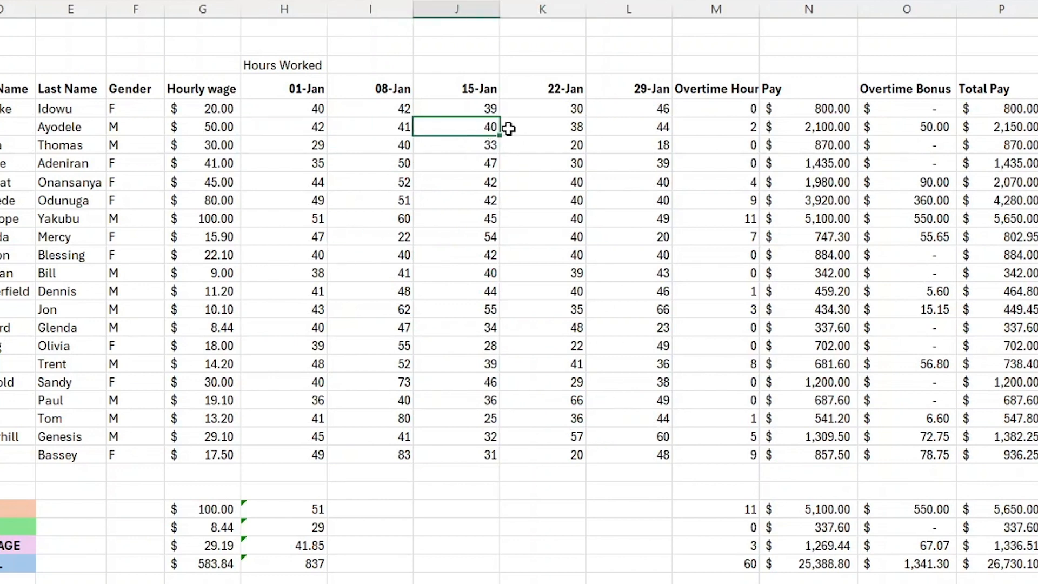
{"action": "left_click", "coordinate": [570, 370]}
{"action": "left_click", "coordinate": [646, 257]}
{"action": "left_click", "coordinate": [659, 238]}
{"action": "left_click", "coordinate": [640, 144]}
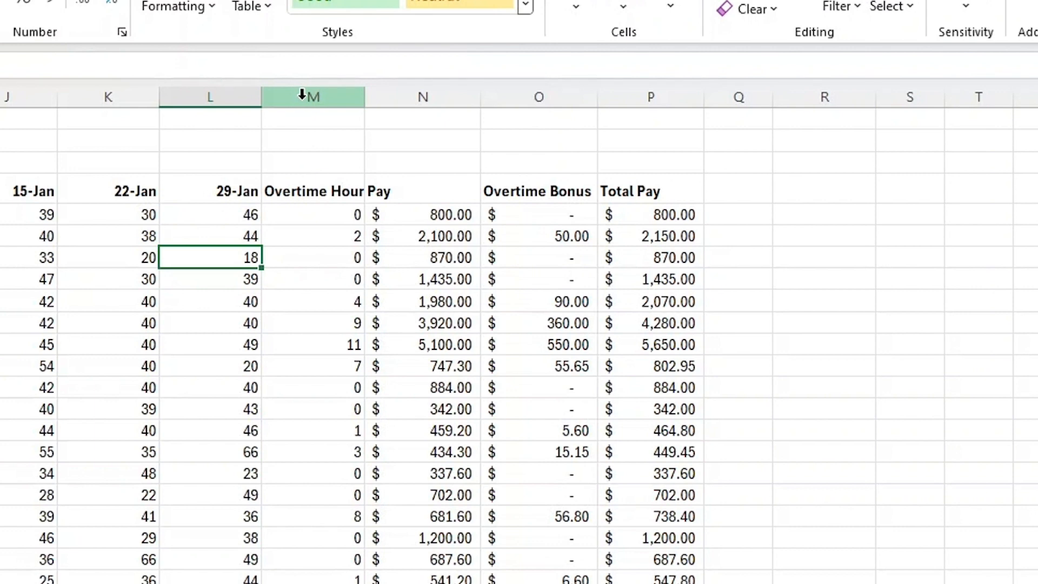
Insert four blank columns between the Overtime Hours column and the Pay column.
{"action": "right_click", "coordinate": [419, 93]}
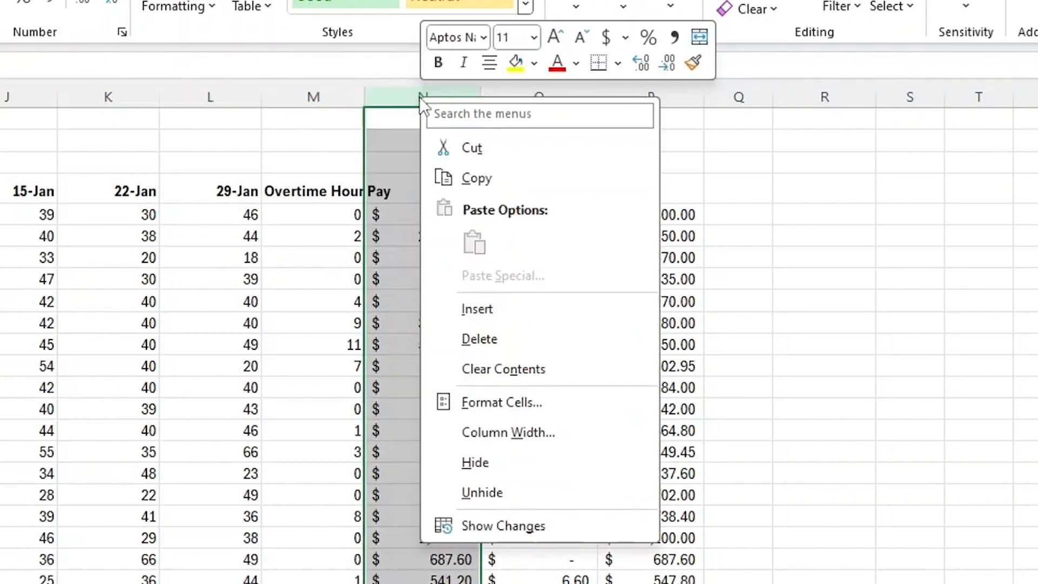
{"action": "left_click", "coordinate": [491, 308]}
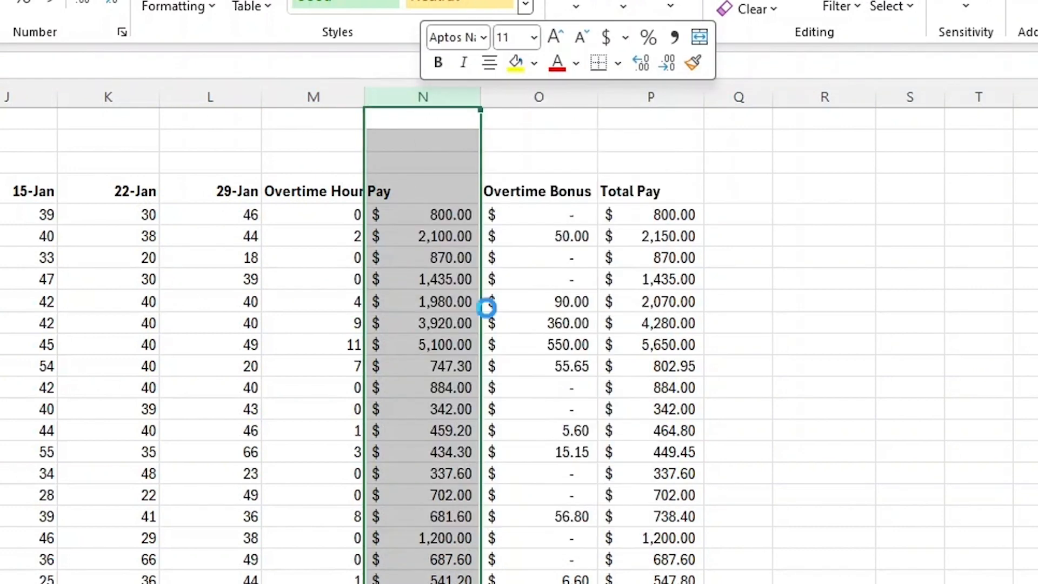
{"action": "right_click", "coordinate": [422, 93]}
{"action": "left_click", "coordinate": [479, 298]}
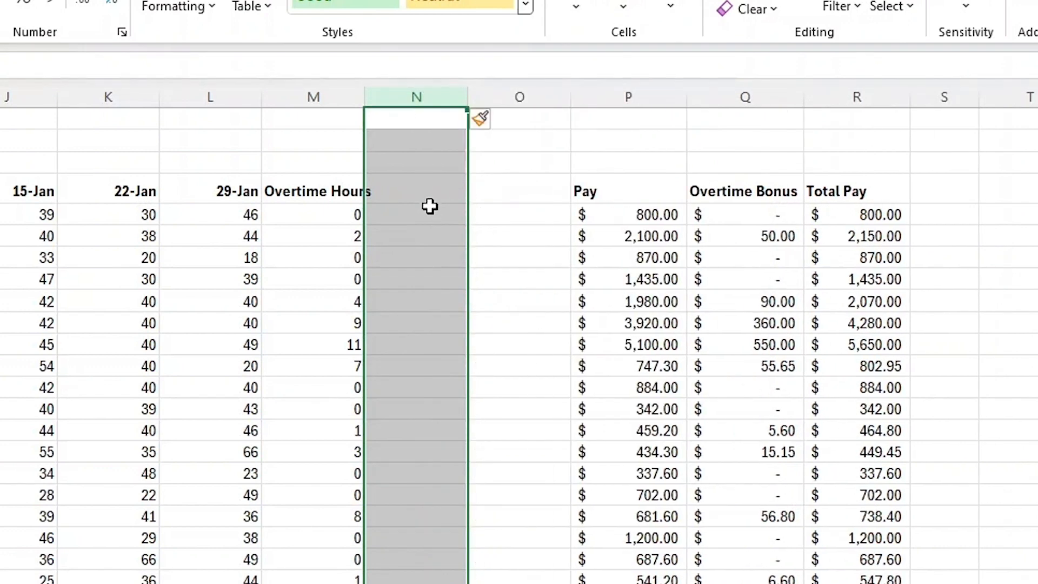
{"action": "right_click", "coordinate": [417, 98]}
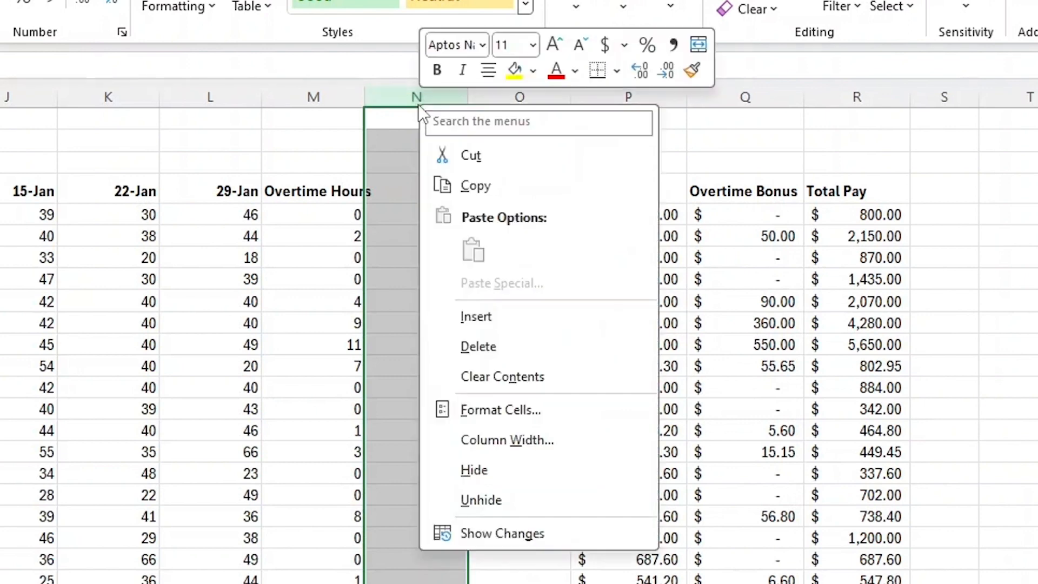
{"action": "left_click", "coordinate": [487, 317]}
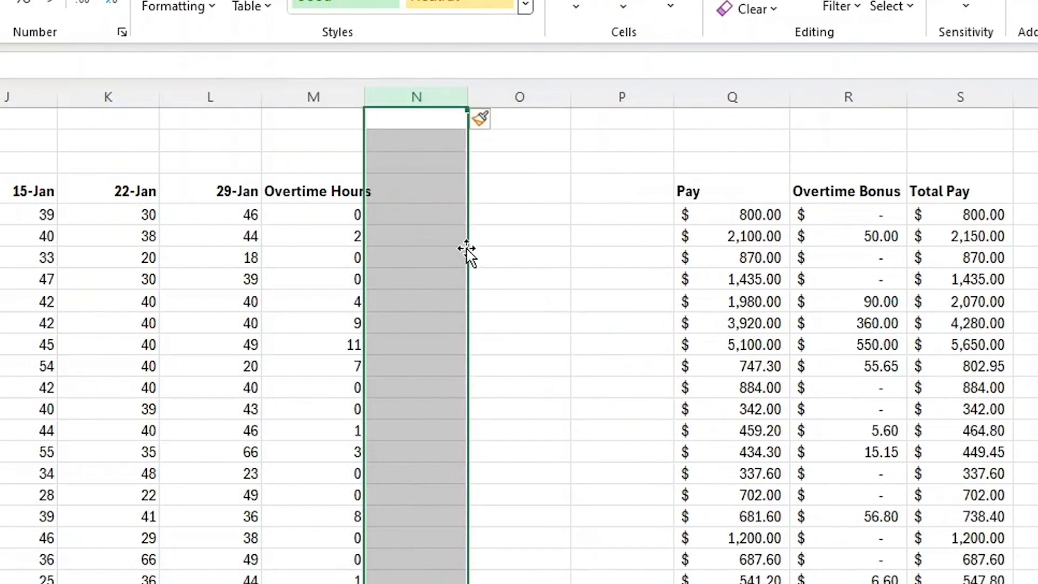
{"action": "right_click", "coordinate": [415, 98]}
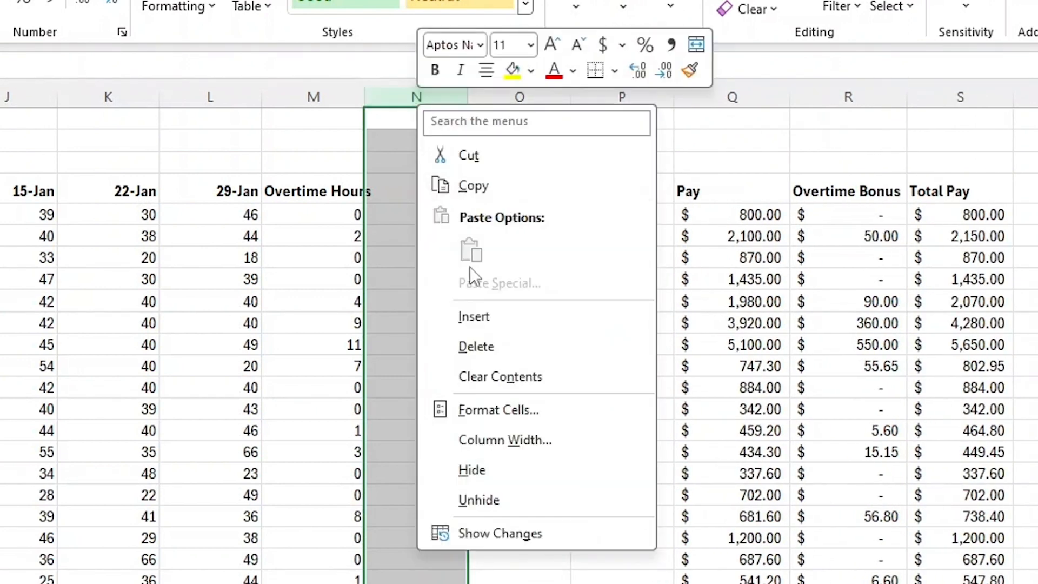
{"action": "left_click", "coordinate": [474, 314]}
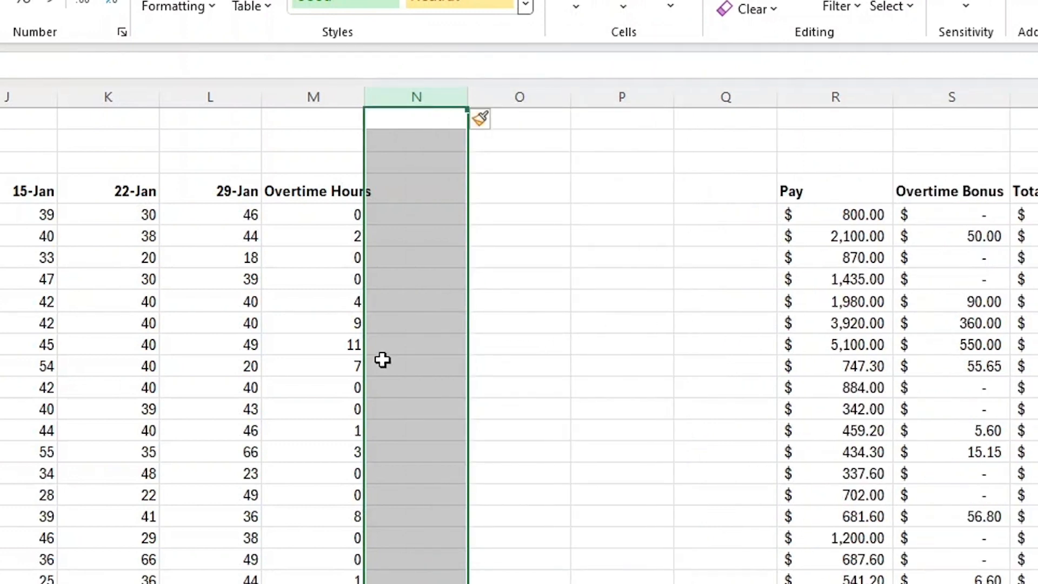
Move the Overtime Hours label up one row to serve as a group heading above the overtime columns.
{"action": "left_click", "coordinate": [538, 180]}
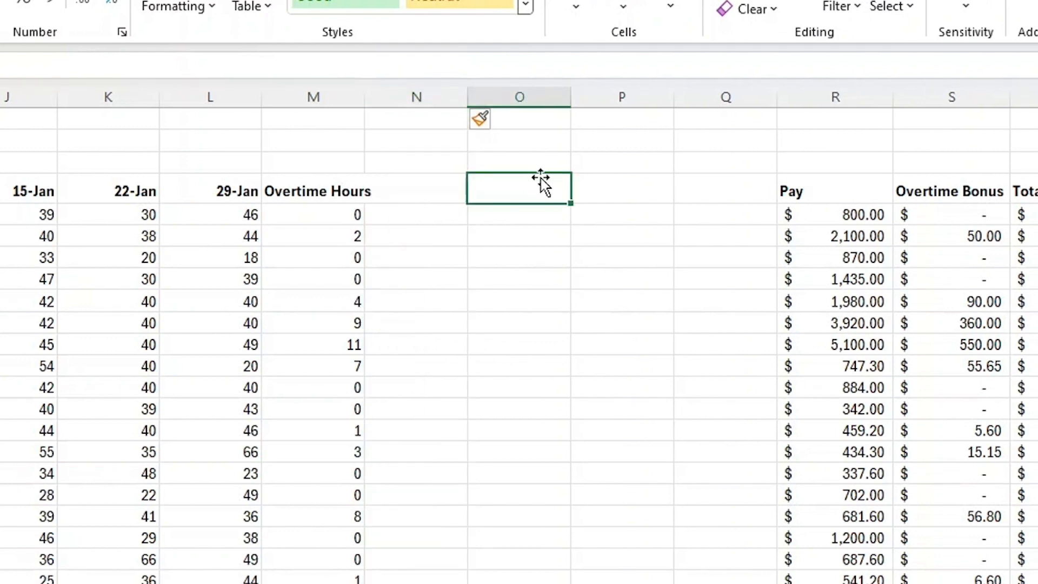
{"action": "left_click", "coordinate": [307, 187]}
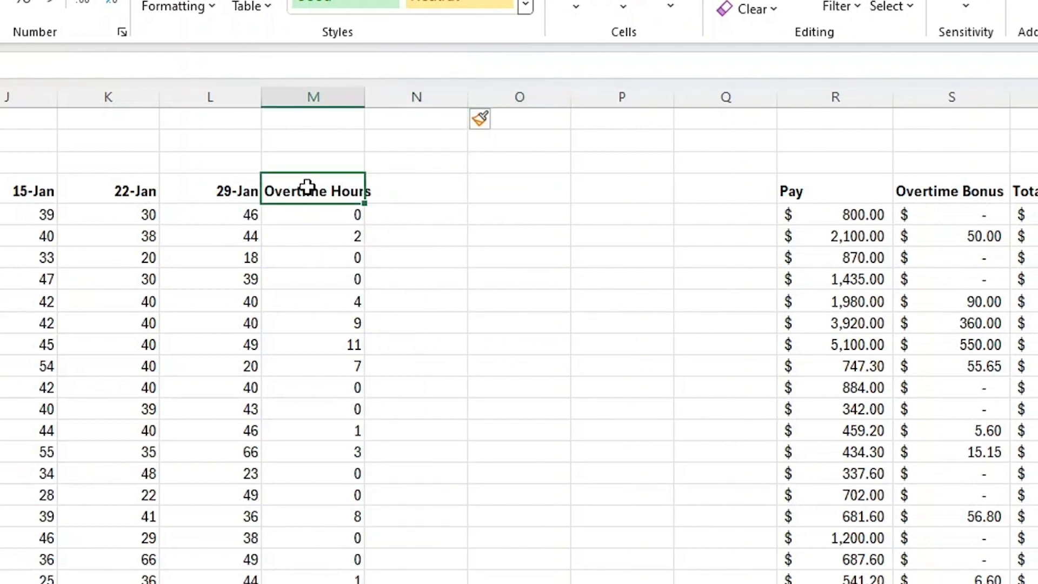
{"action": "key", "text": "BackSpace"}
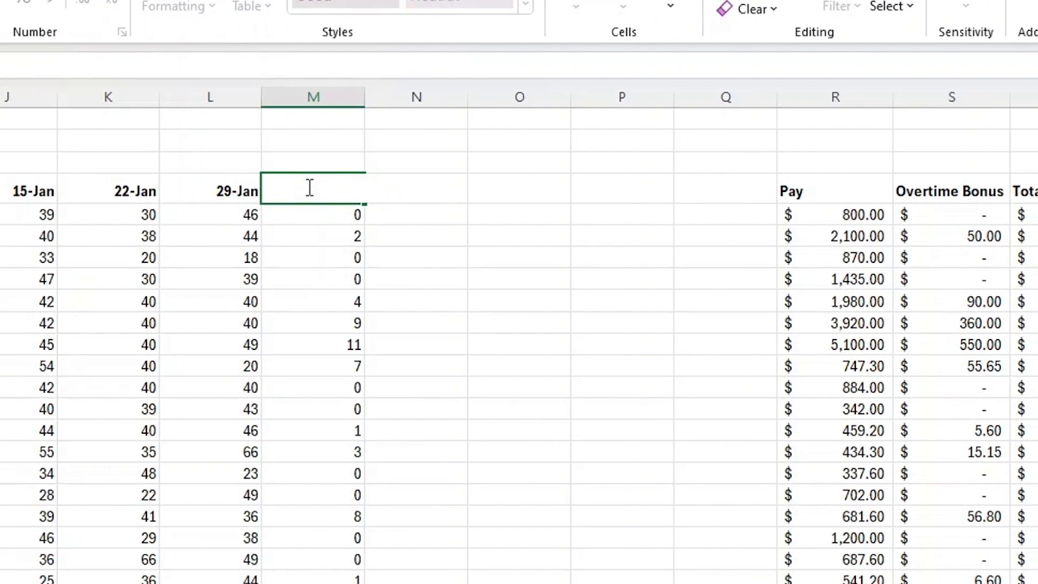
{"action": "left_click", "coordinate": [308, 161]}
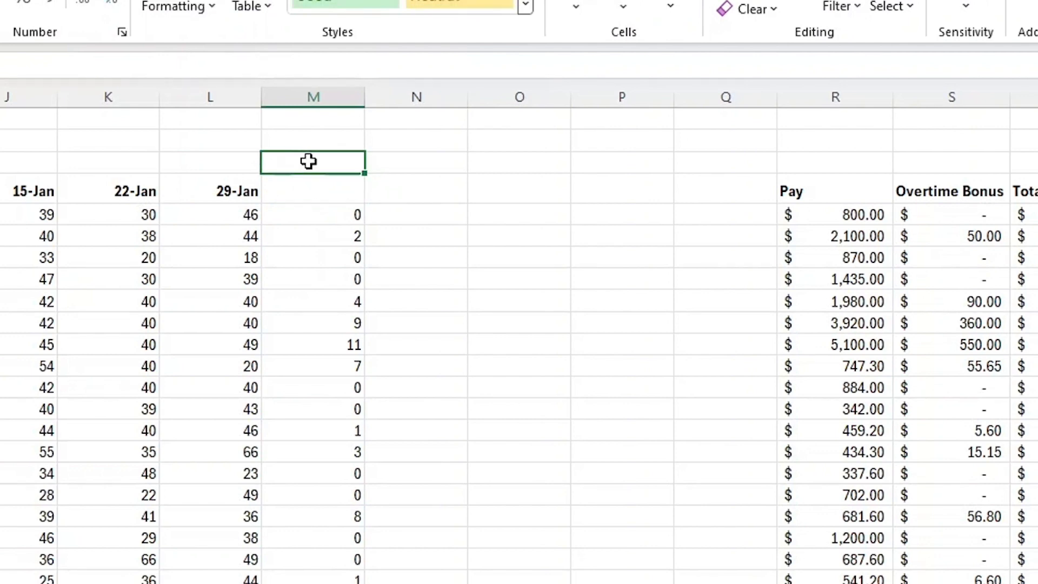
{"action": "type", "text": "Overtime Hours"}
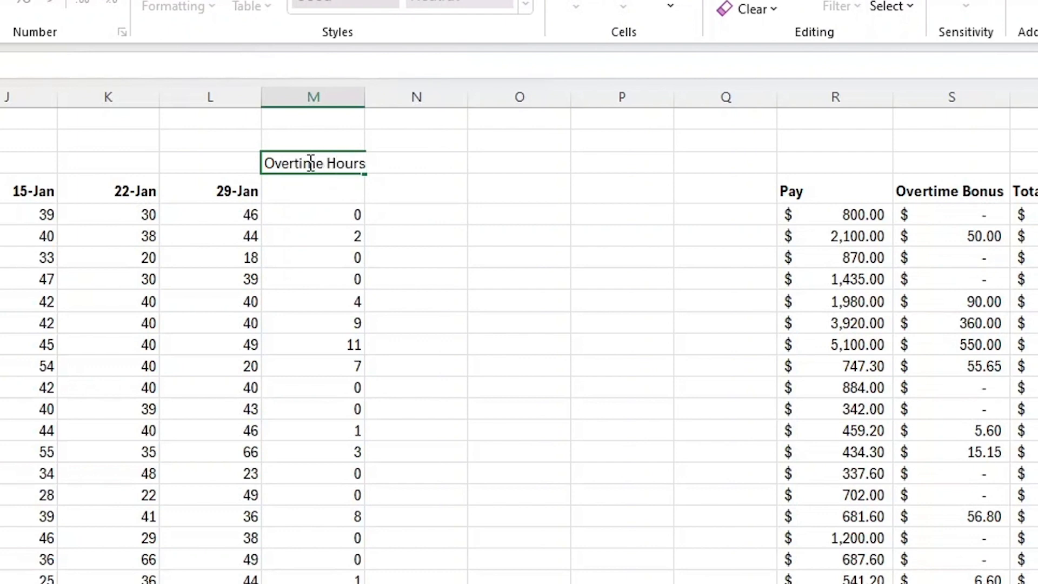
{"action": "key", "text": "Return"}
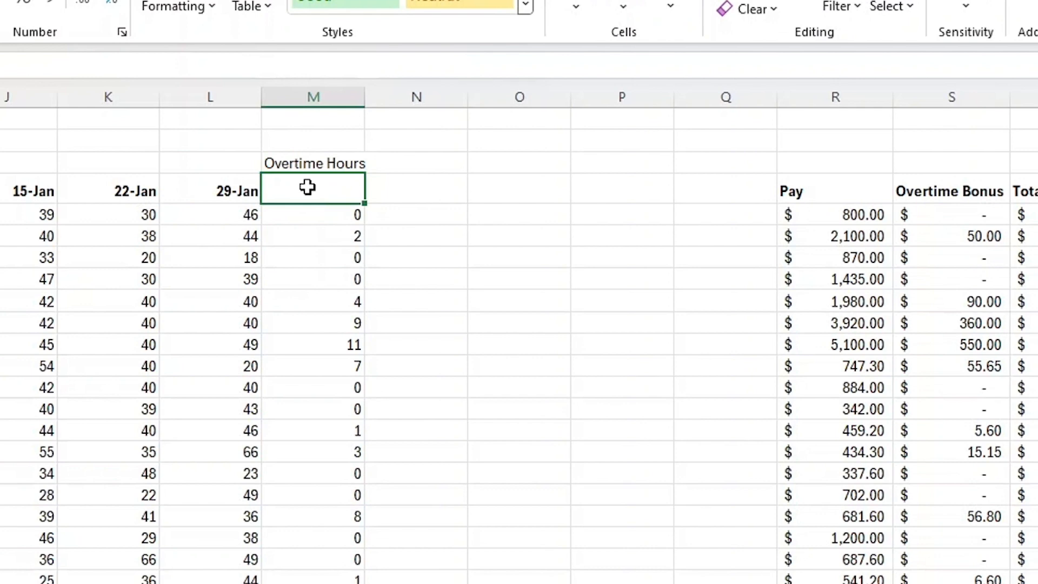
Enter 1-jan as the first overtime column header and, in the next header cell, a formula adding 7 days to it.
{"action": "type", "text": "1-jan"}
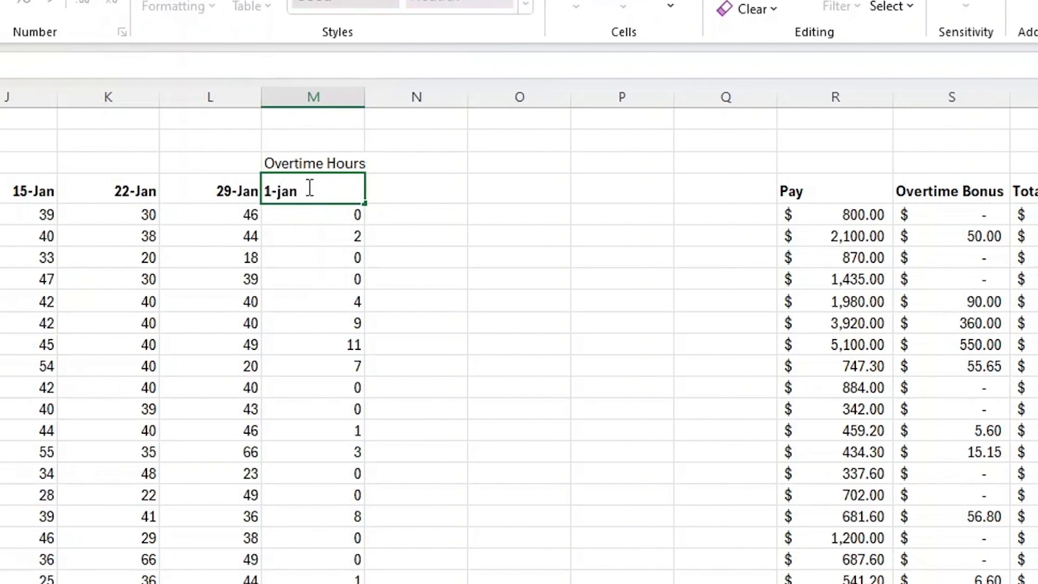
{"action": "key", "text": "Return"}
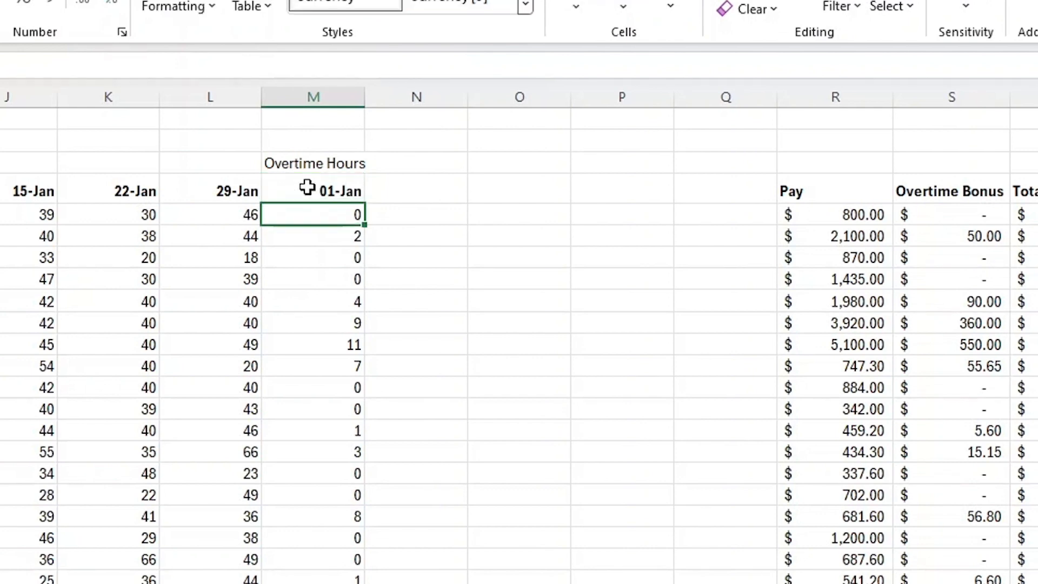
{"action": "left_click", "coordinate": [431, 187]}
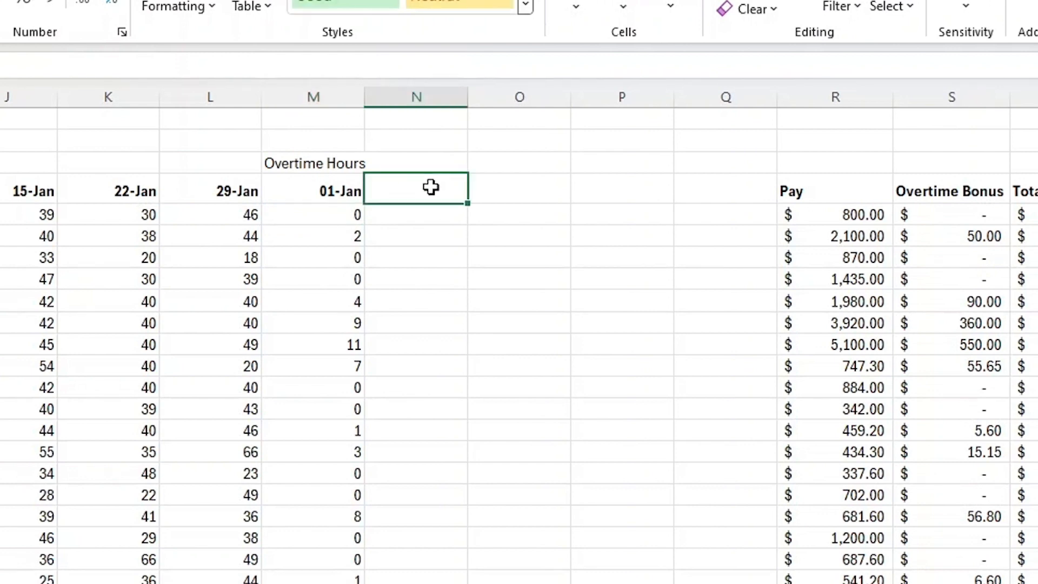
{"action": "type", "text": "="}
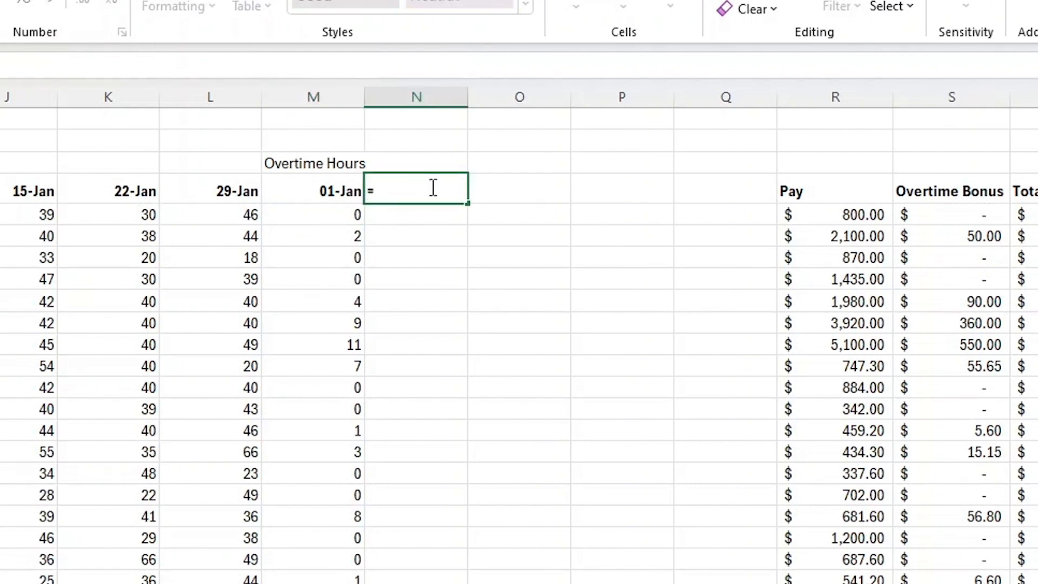
{"action": "left_click", "coordinate": [327, 190]}
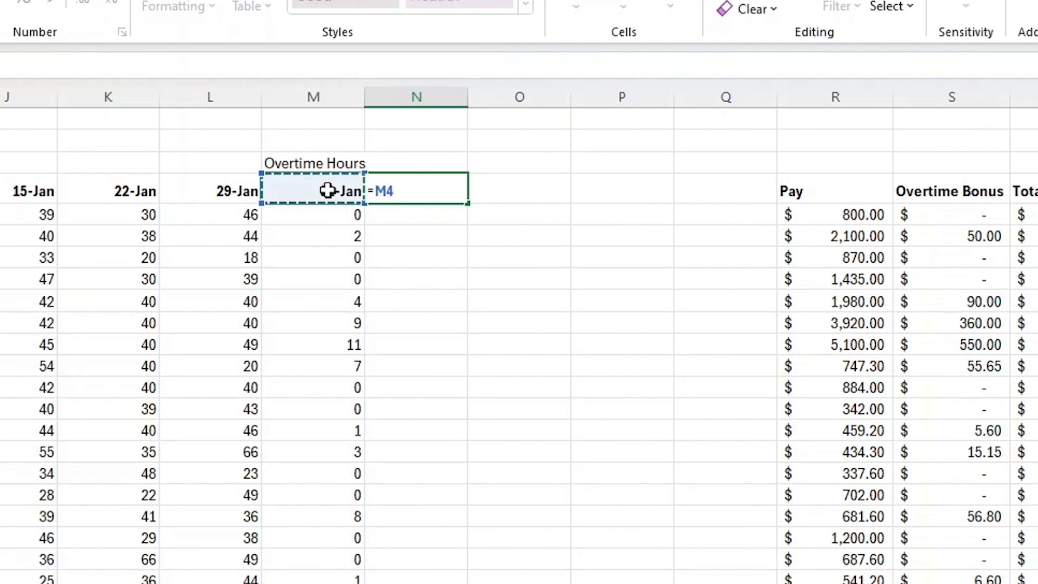
{"action": "type", "text": "+7"}
{"action": "key", "text": "Return"}
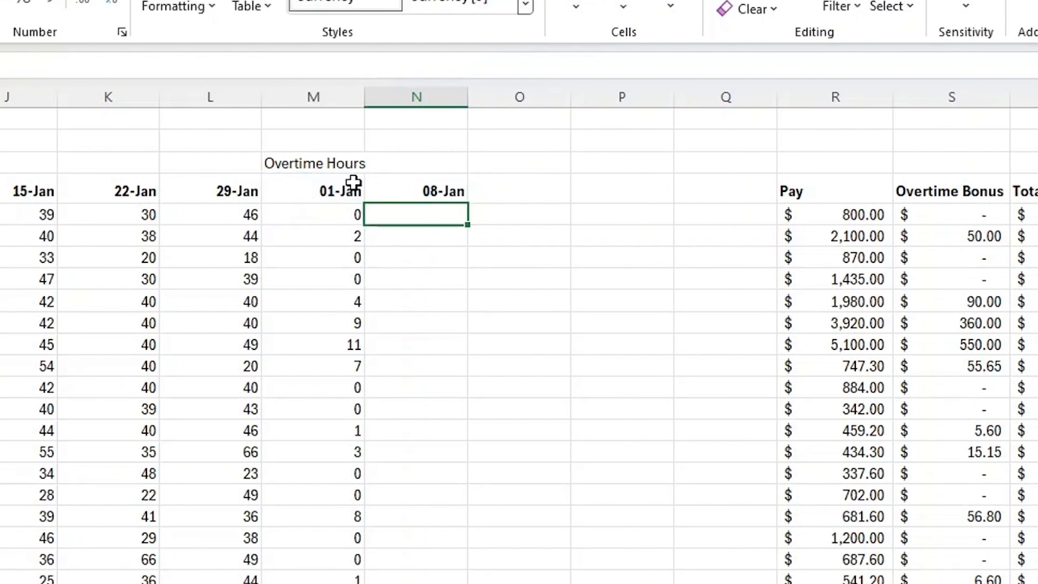
Fill the weekly date formula across the overtime header cells through 29-Jan.
{"action": "left_click", "coordinate": [456, 190]}
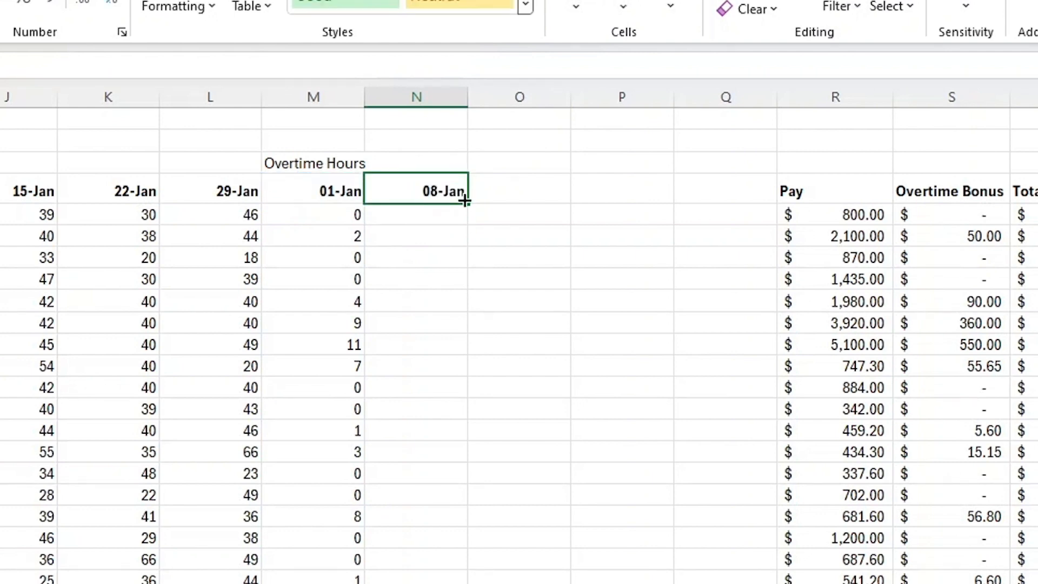
{"action": "left_click_drag", "start_coordinate": [471, 203], "coordinate": [735, 191]}
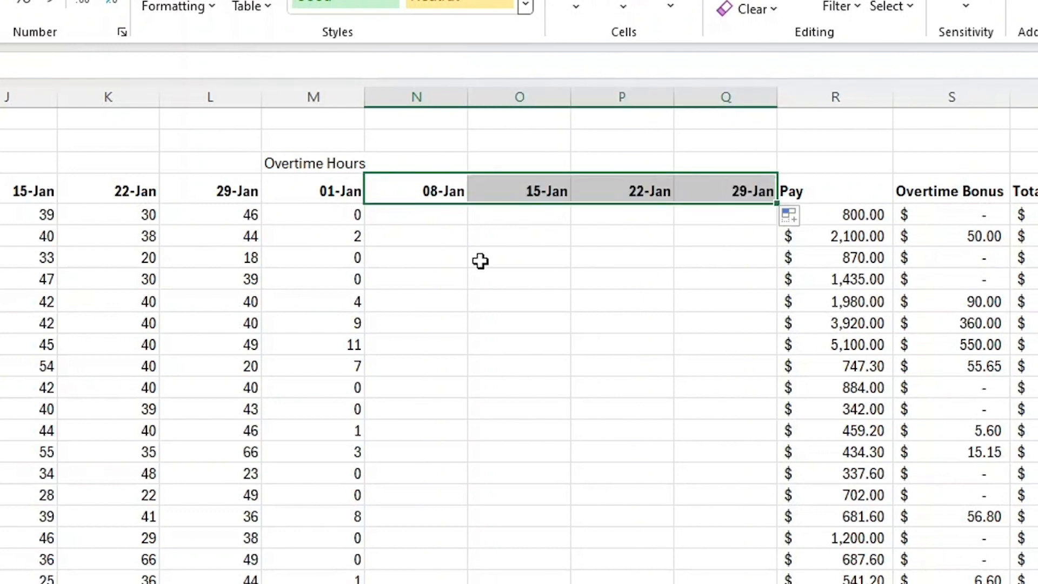
{"action": "left_click", "coordinate": [429, 219]}
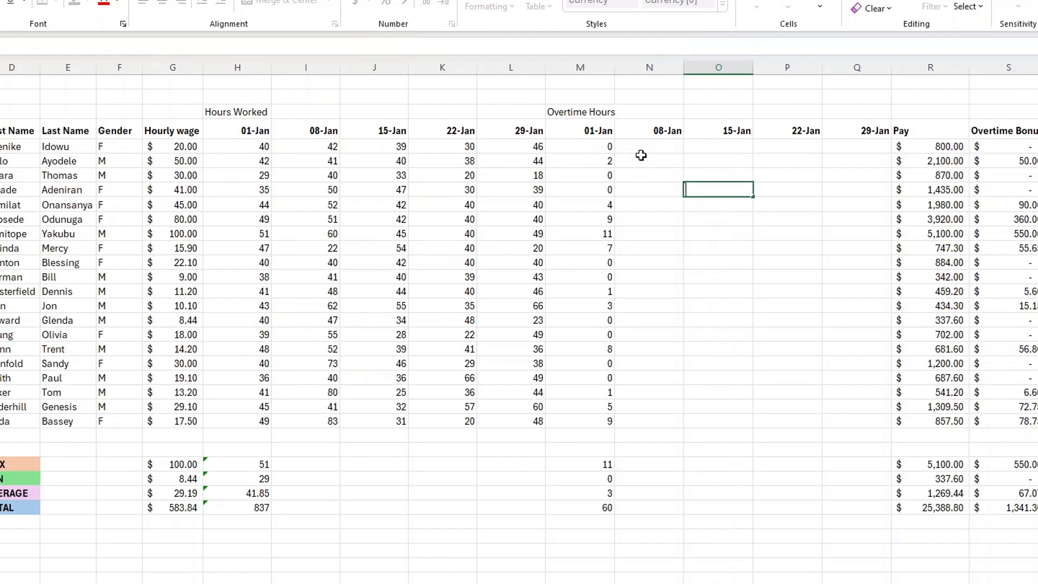
Copy the overtime hours formulas from the 01-Jan overtime column into the 08-Jan overtime column.
{"action": "left_click_drag", "start_coordinate": [575, 148], "coordinate": [600, 422]}
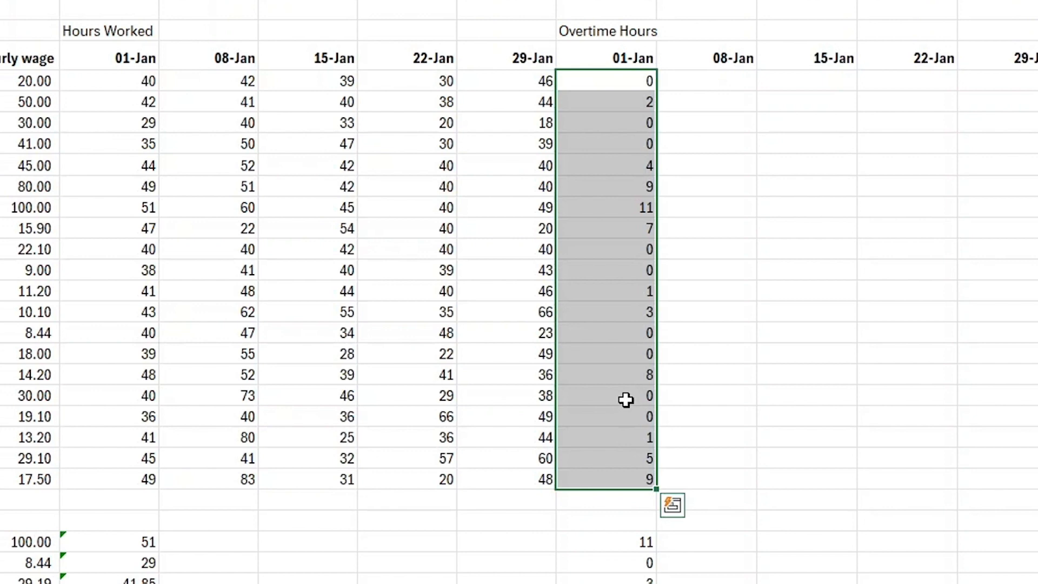
{"action": "right_click", "coordinate": [629, 404]}
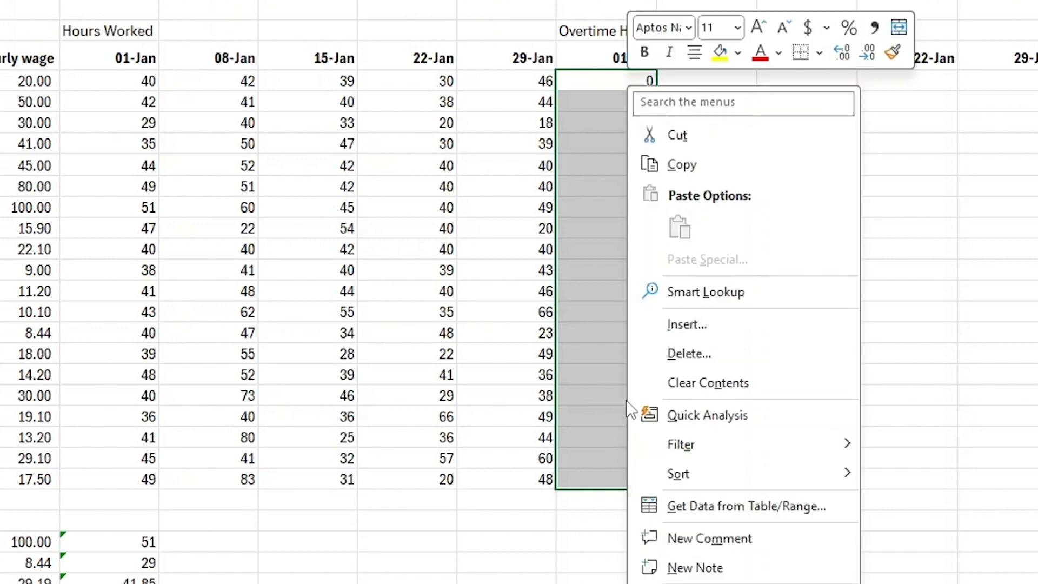
{"action": "left_click", "coordinate": [685, 168]}
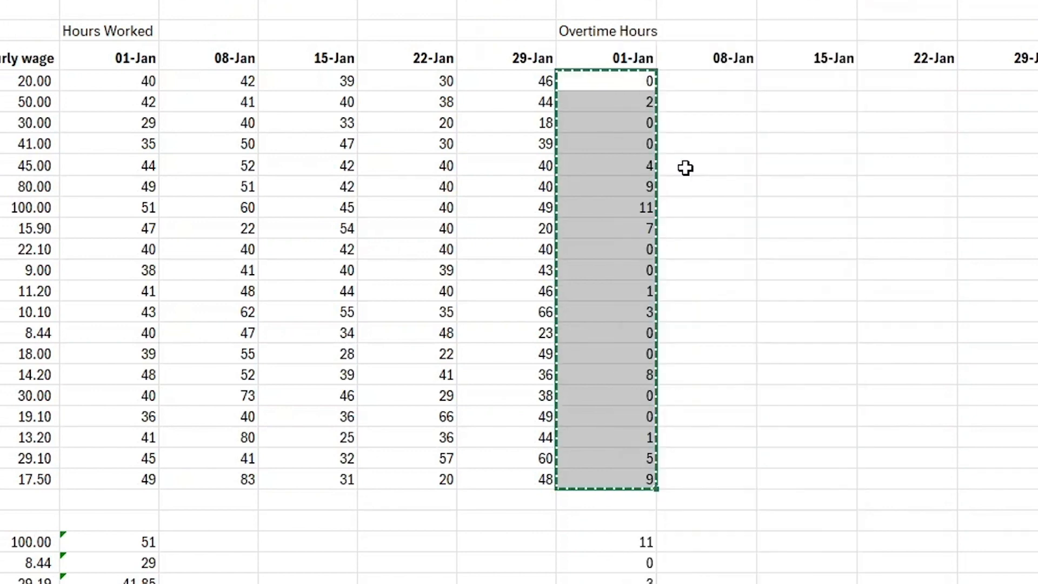
{"action": "left_click", "coordinate": [717, 79]}
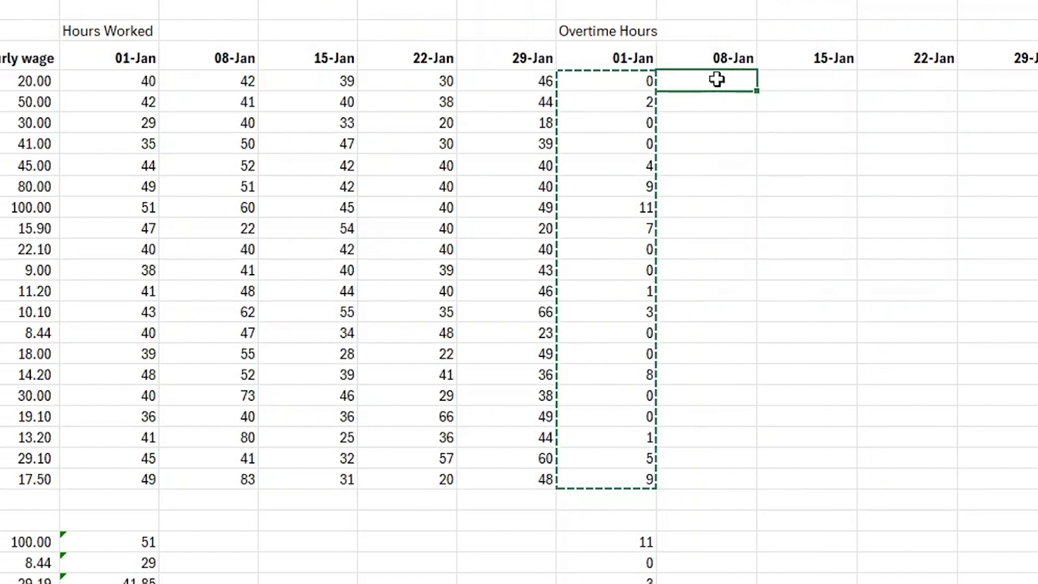
{"action": "right_click", "coordinate": [717, 79]}
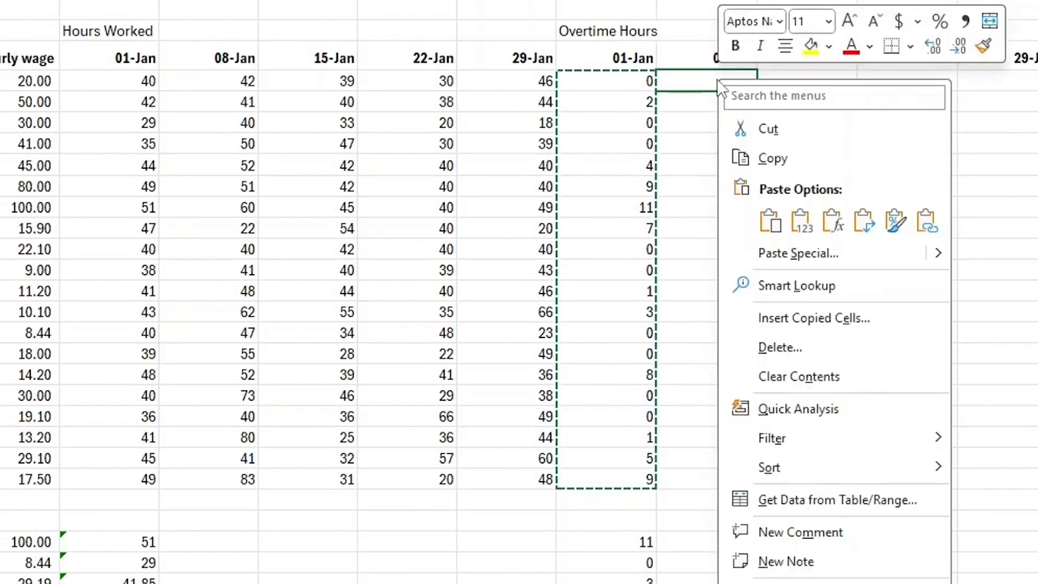
{"action": "left_click", "coordinate": [769, 223]}
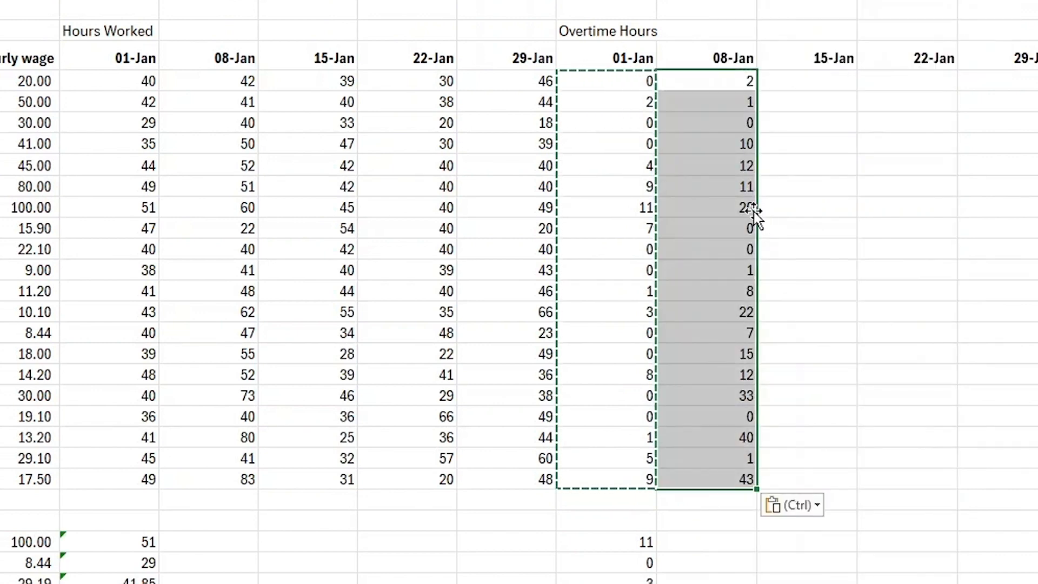
{"action": "key", "text": "Escape"}
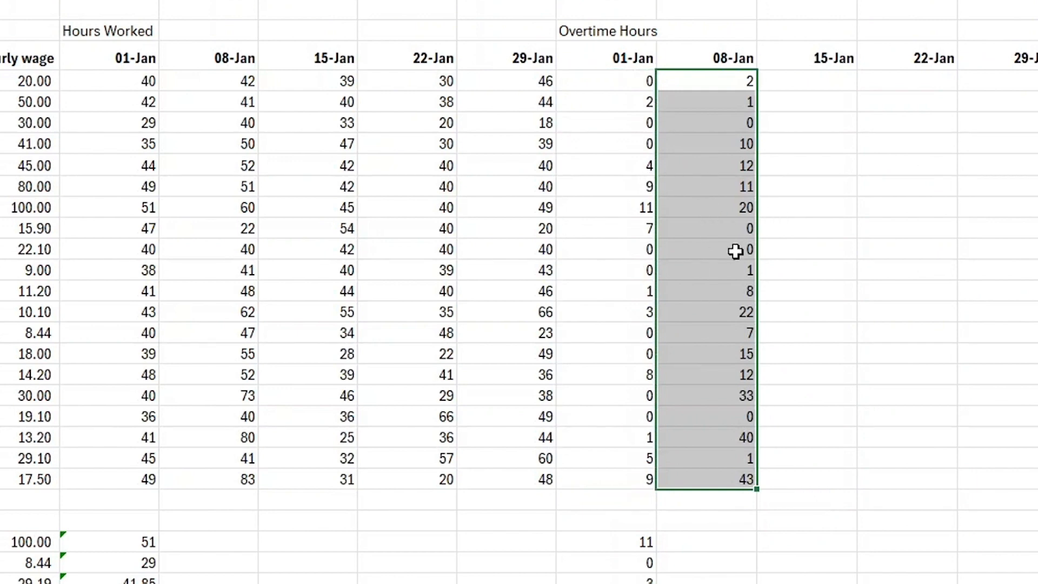
Inspect the overtime IF formulas in the 01-Jan and 08-Jan overtime columns.
{"action": "left_click", "coordinate": [809, 203]}
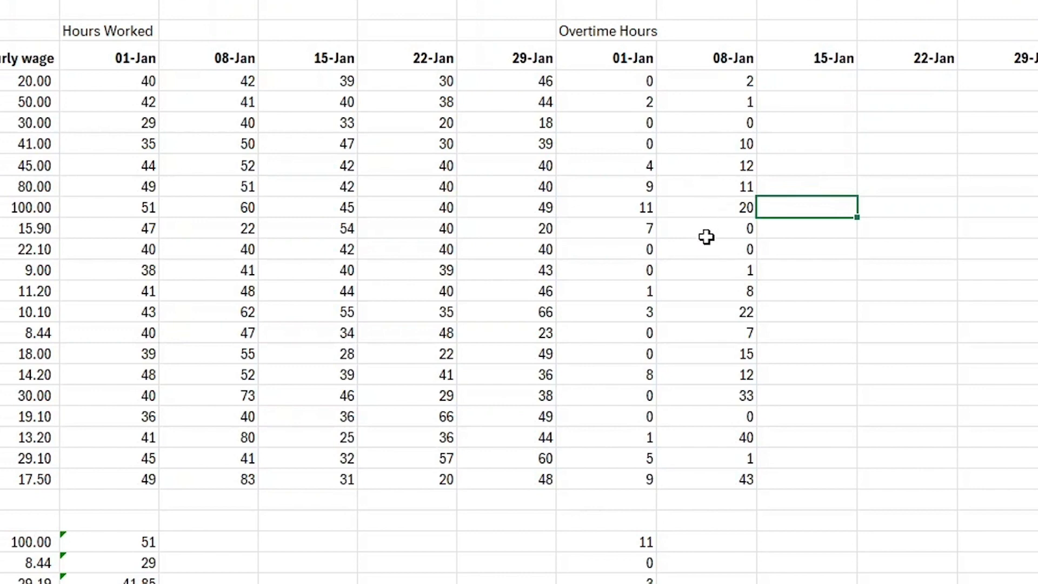
{"action": "double_click", "coordinate": [638, 103]}
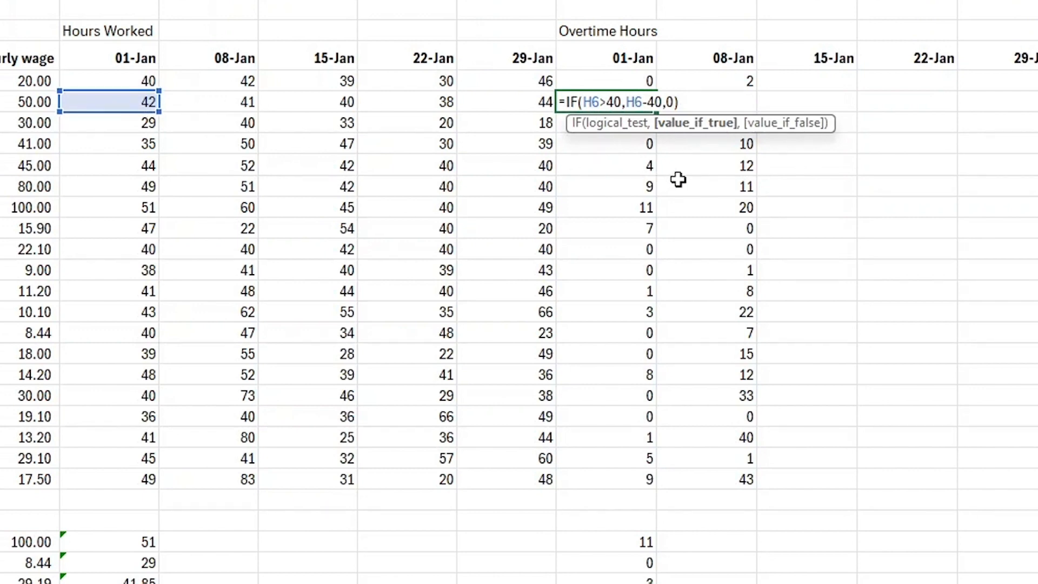
{"action": "key", "text": "Return"}
{"action": "double_click", "coordinate": [727, 144]}
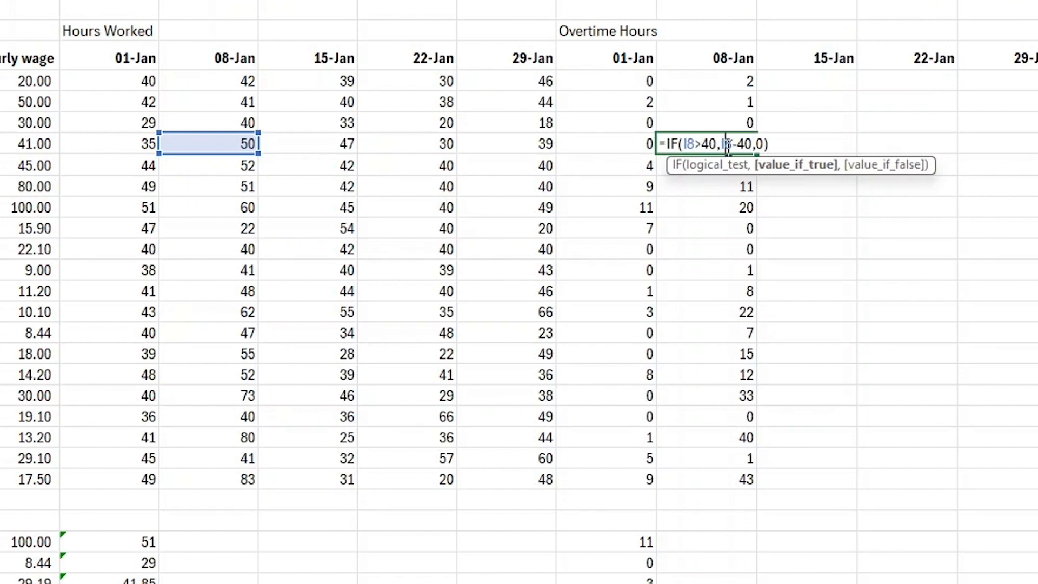
{"action": "key", "text": "Return"}
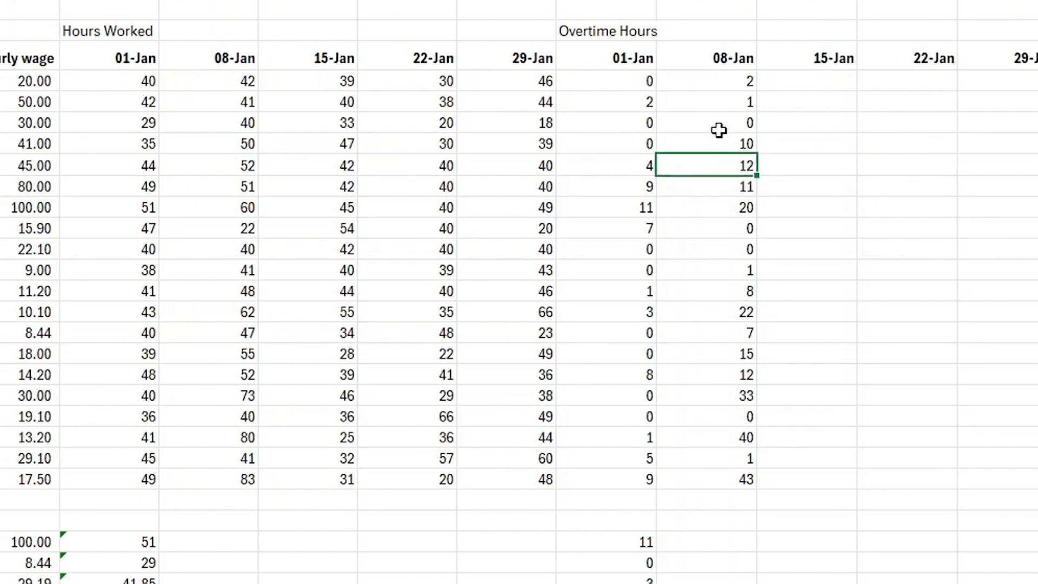
Fill the overtime hours formulas from the 08-Jan overtime column across to the 29-Jan overtime column.
{"action": "left_click", "coordinate": [721, 83]}
{"action": "left_click_drag", "start_coordinate": [402, 82], "coordinate": [702, 494]}
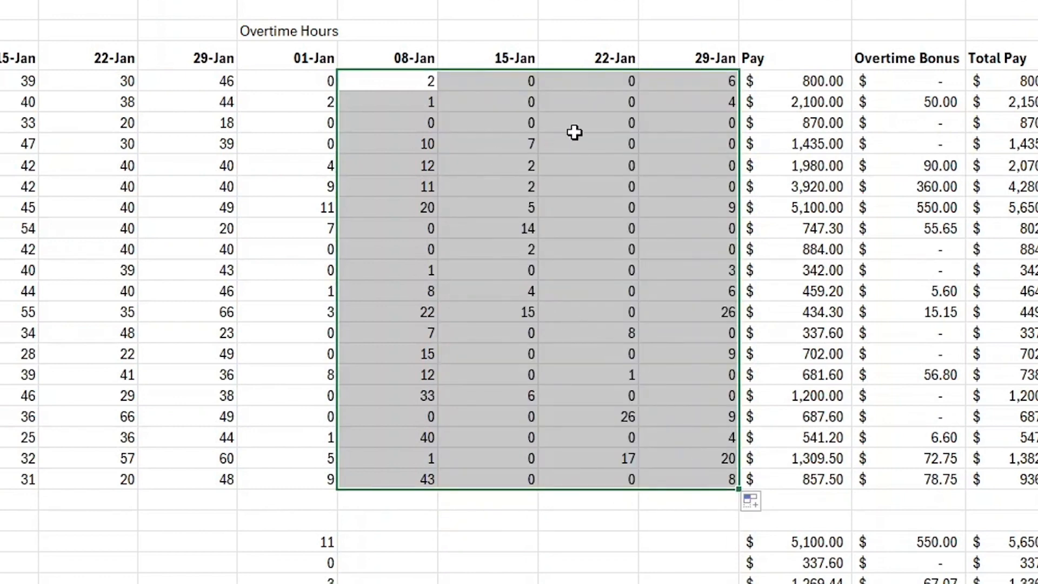
{"action": "left_click", "coordinate": [570, 559]}
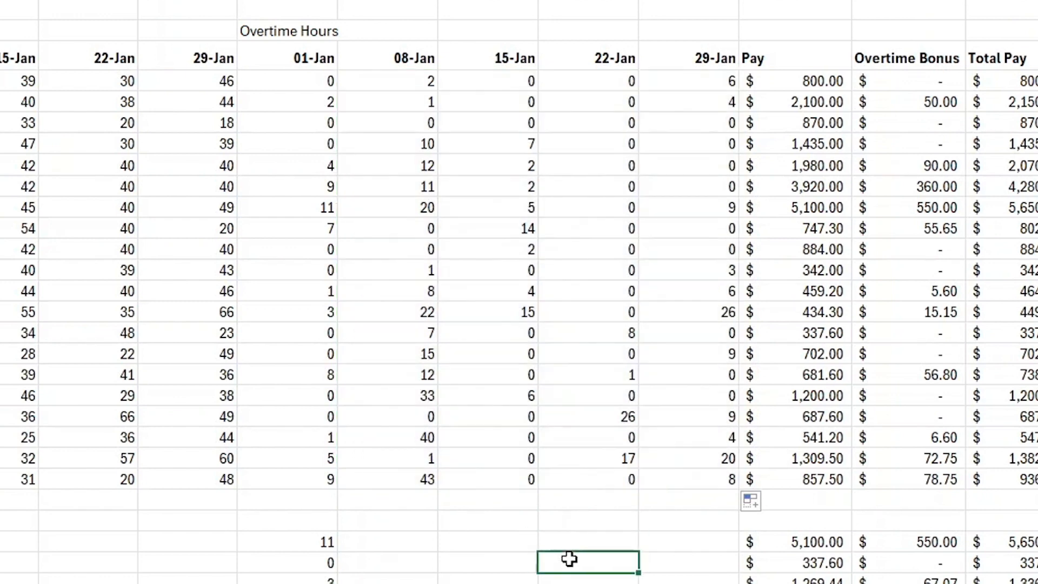
Inspect the overtime IF formulas in the 15-Jan and 29-Jan overtime columns.
{"action": "left_click", "coordinate": [527, 229]}
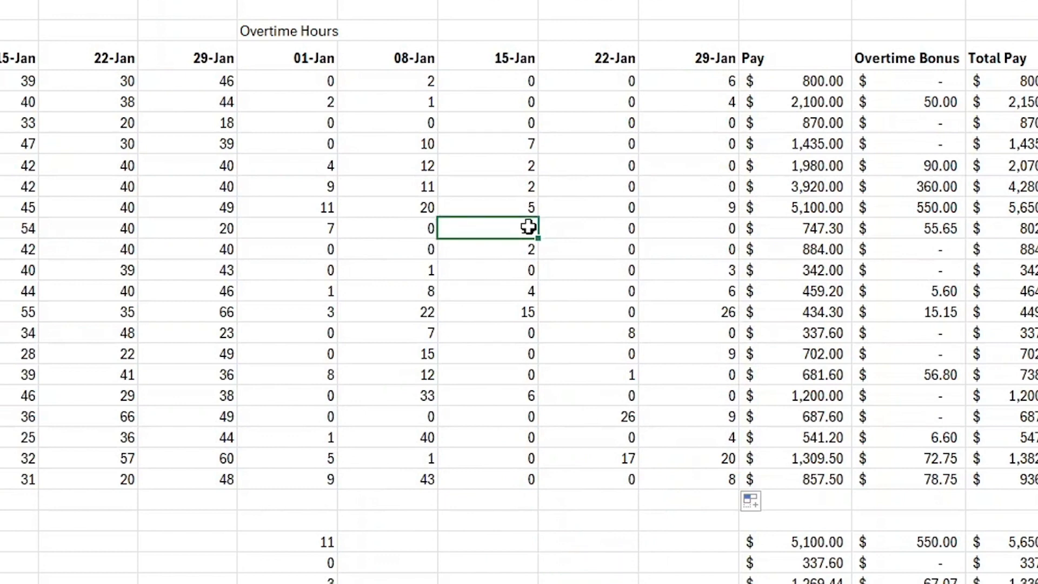
{"action": "double_click", "coordinate": [527, 233]}
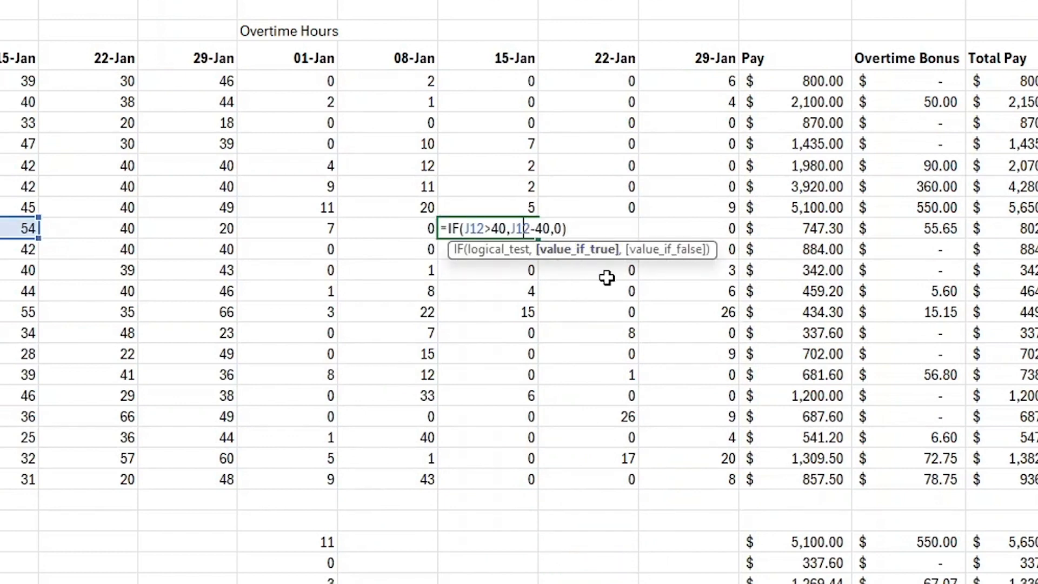
{"action": "key", "text": "Return"}
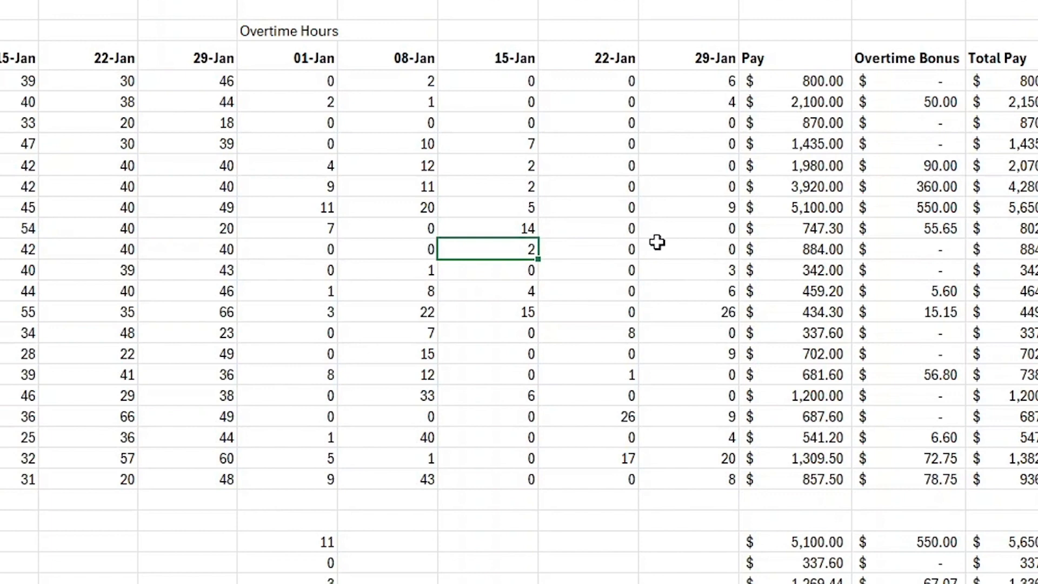
{"action": "left_click", "coordinate": [695, 314]}
{"action": "double_click", "coordinate": [696, 314]}
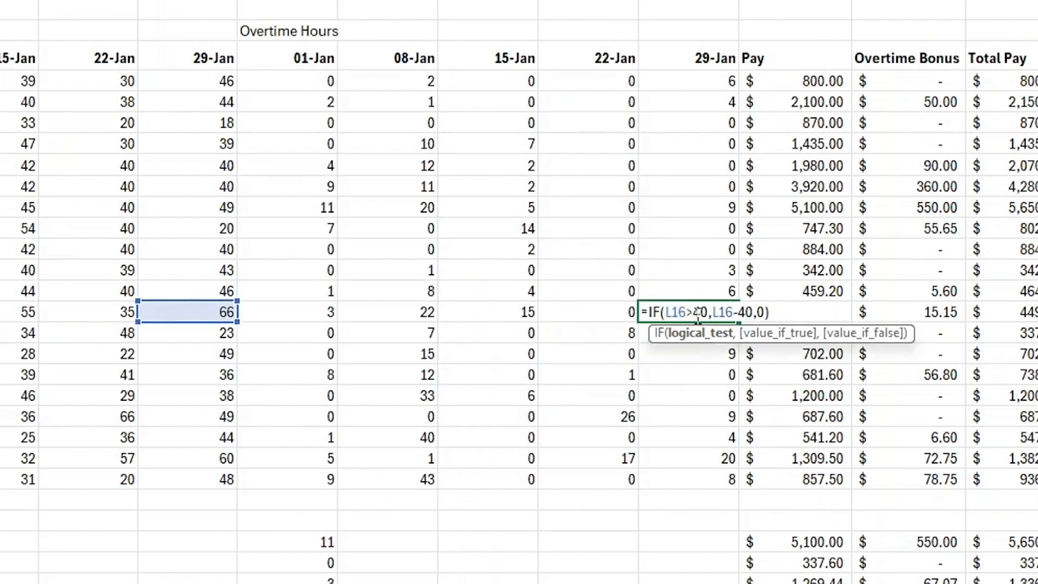
{"action": "key", "text": "Return"}
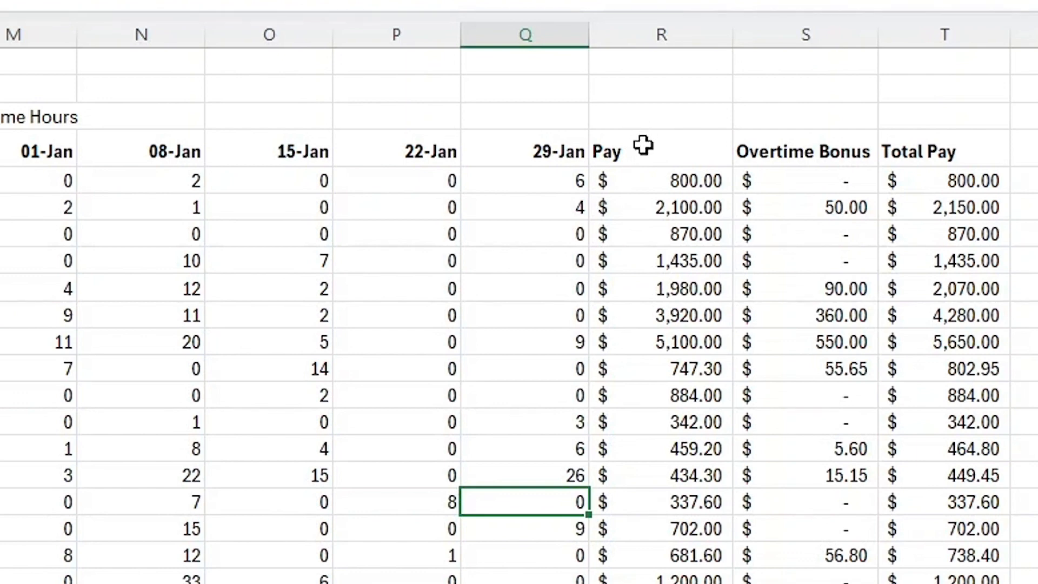
Insert four blank columns between the Pay column and the Overtime Bonus column.
{"action": "left_click", "coordinate": [806, 35]}
{"action": "right_click", "coordinate": [807, 42]}
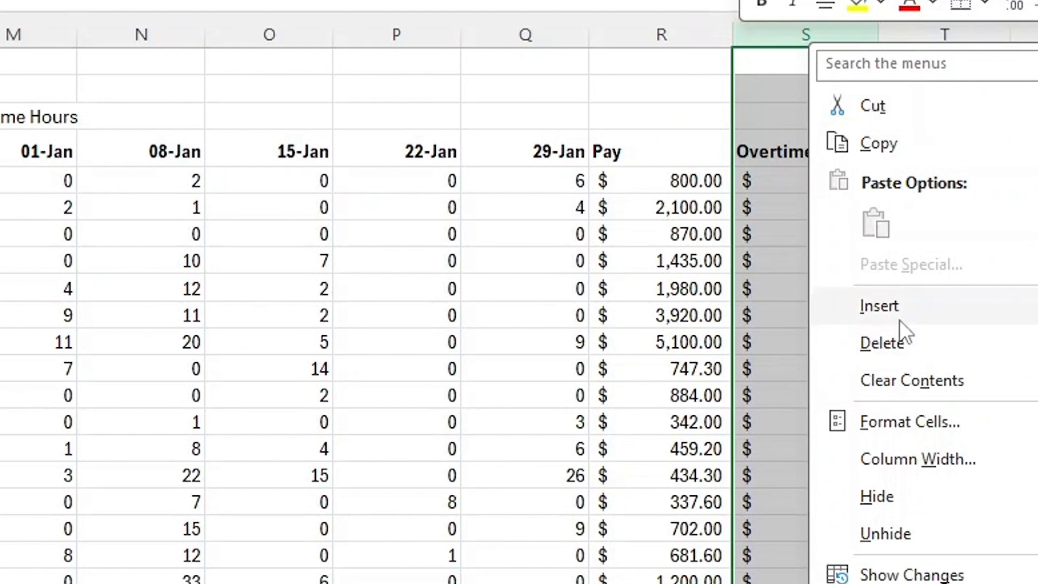
{"action": "left_click", "coordinate": [890, 304]}
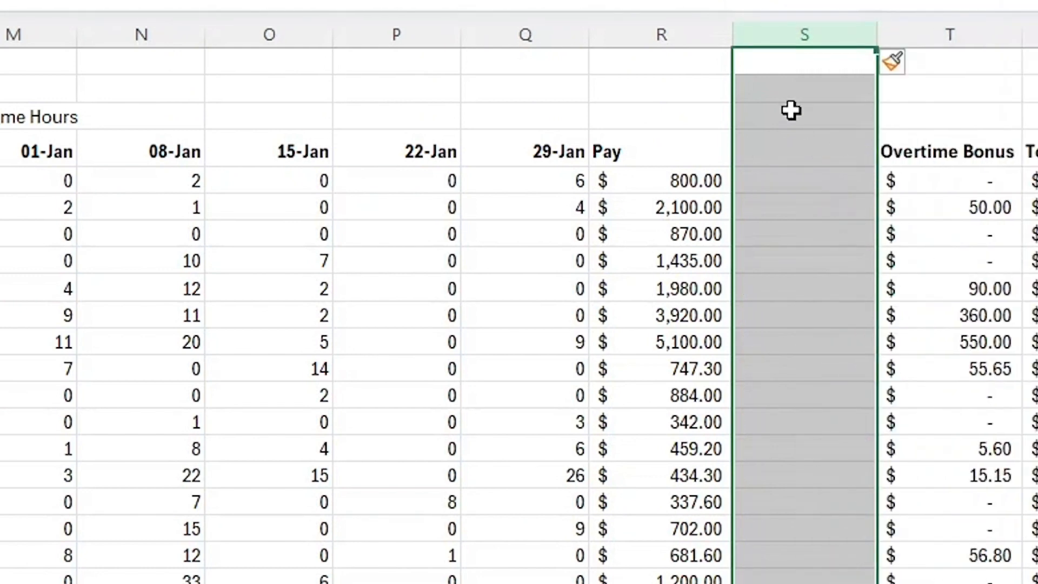
{"action": "right_click", "coordinate": [773, 34]}
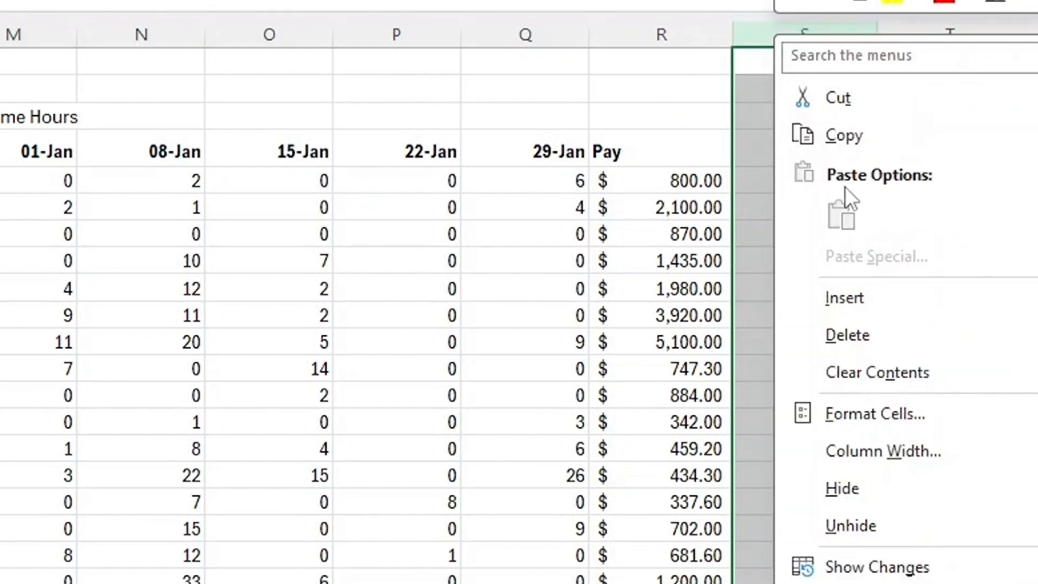
{"action": "left_click", "coordinate": [850, 303]}
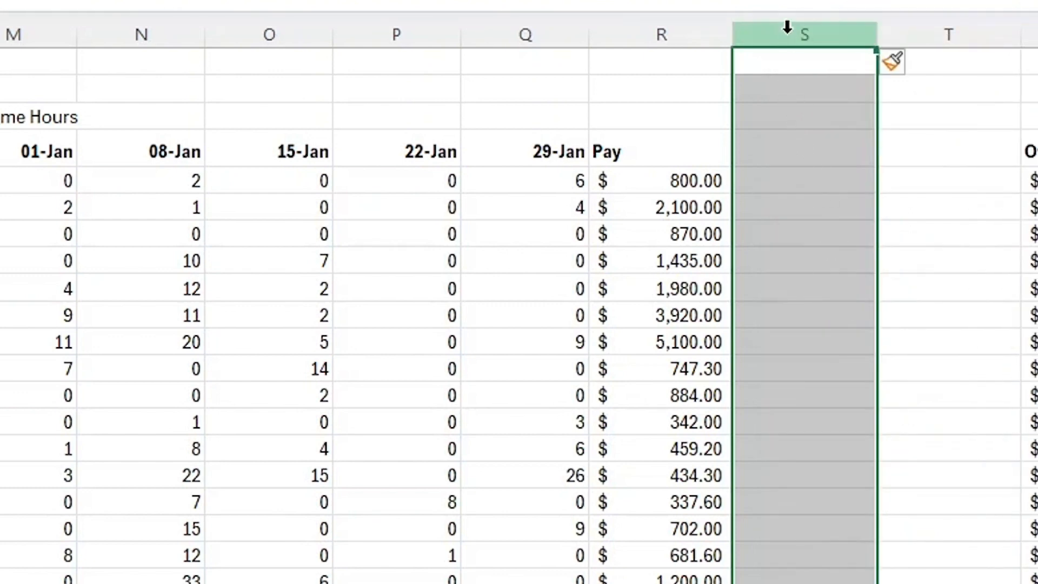
{"action": "right_click", "coordinate": [788, 32]}
{"action": "left_click", "coordinate": [862, 298]}
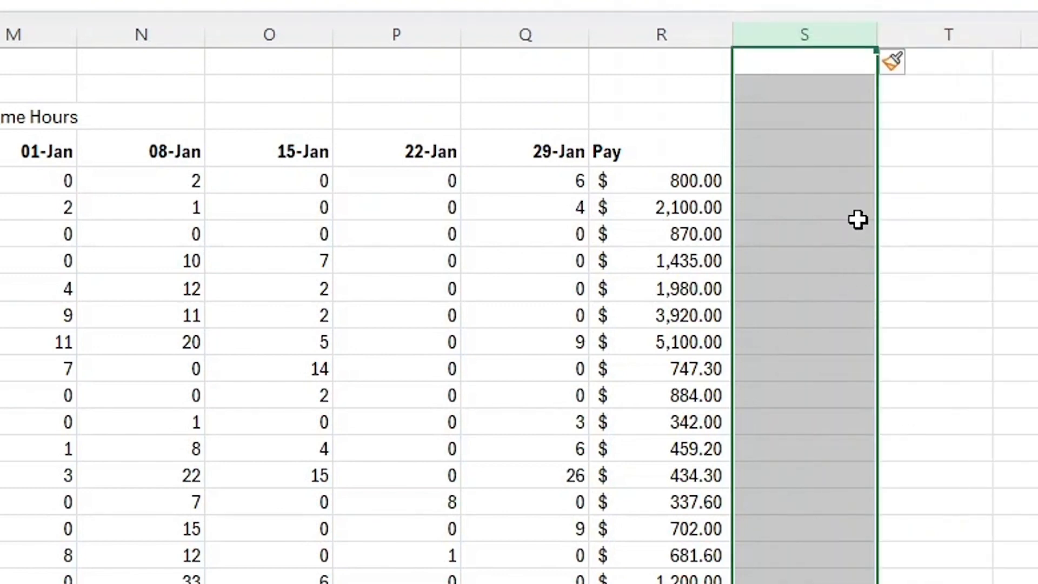
{"action": "right_click", "coordinate": [810, 28]}
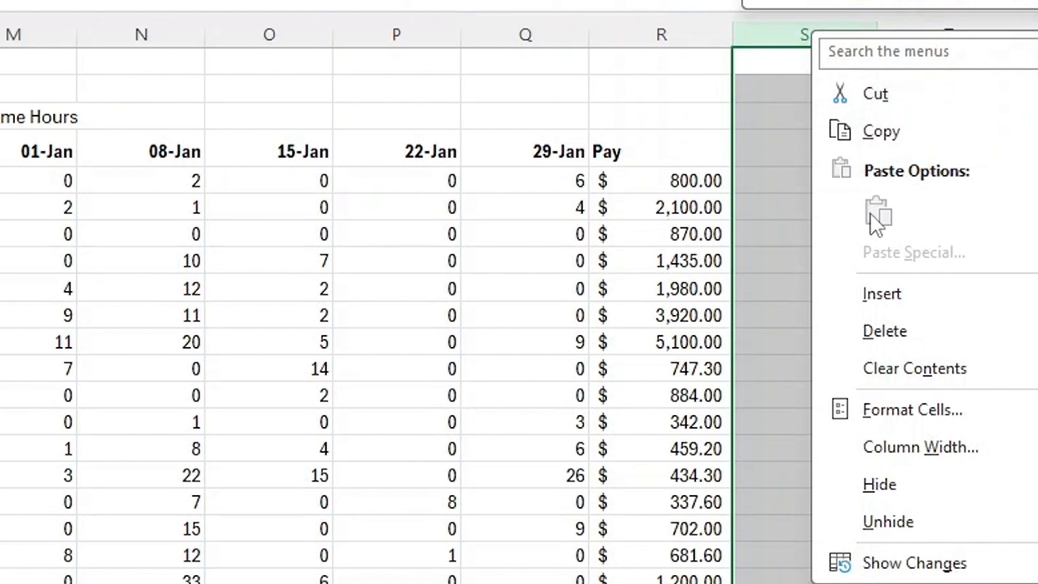
{"action": "left_click", "coordinate": [889, 284]}
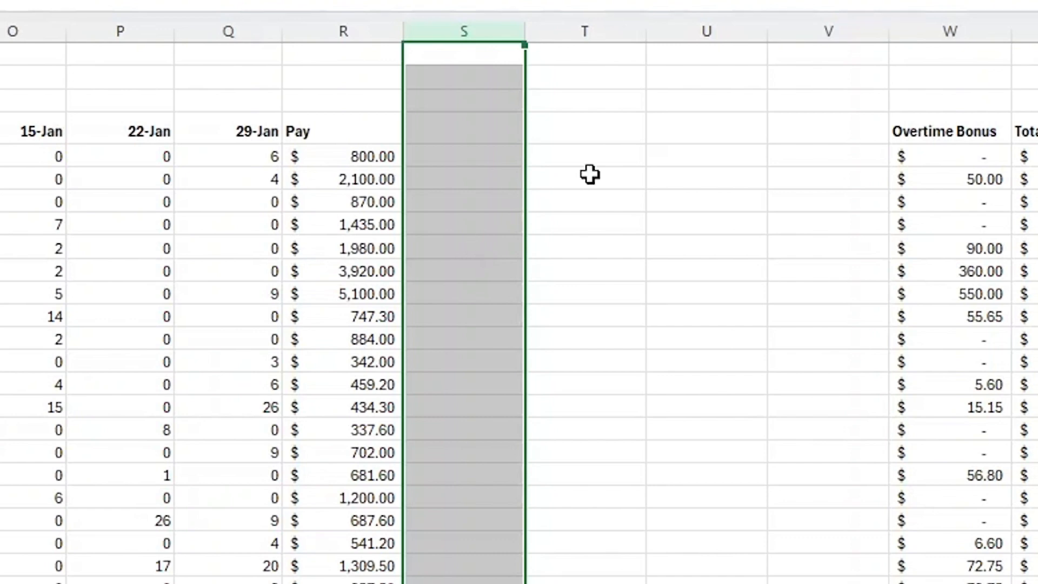
Replace the Pay column header with 1-jan and enter Pay as a label in the cell above it.
{"action": "left_click", "coordinate": [621, 119]}
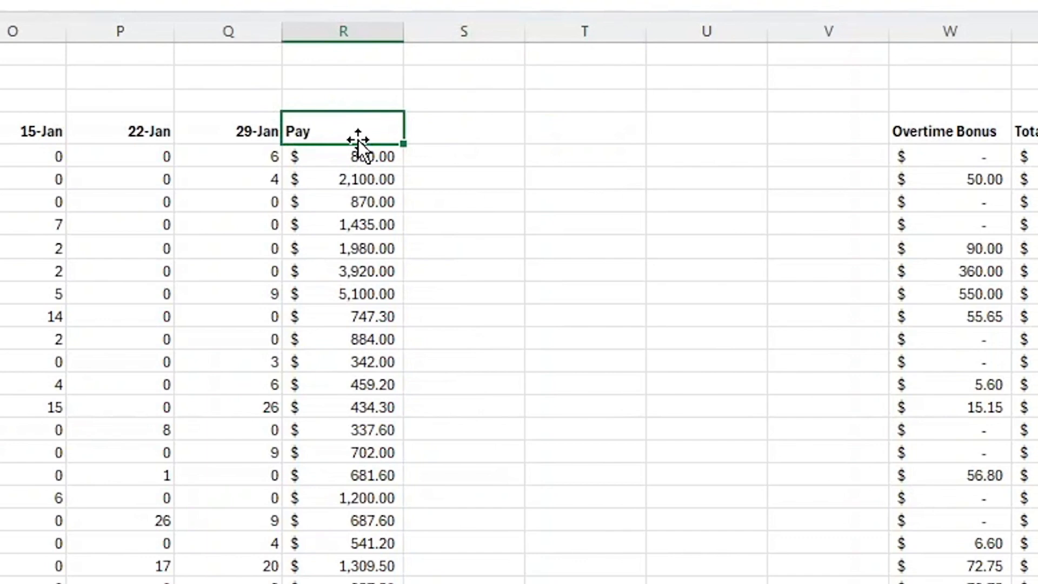
{"action": "key", "text": "BackSpace"}
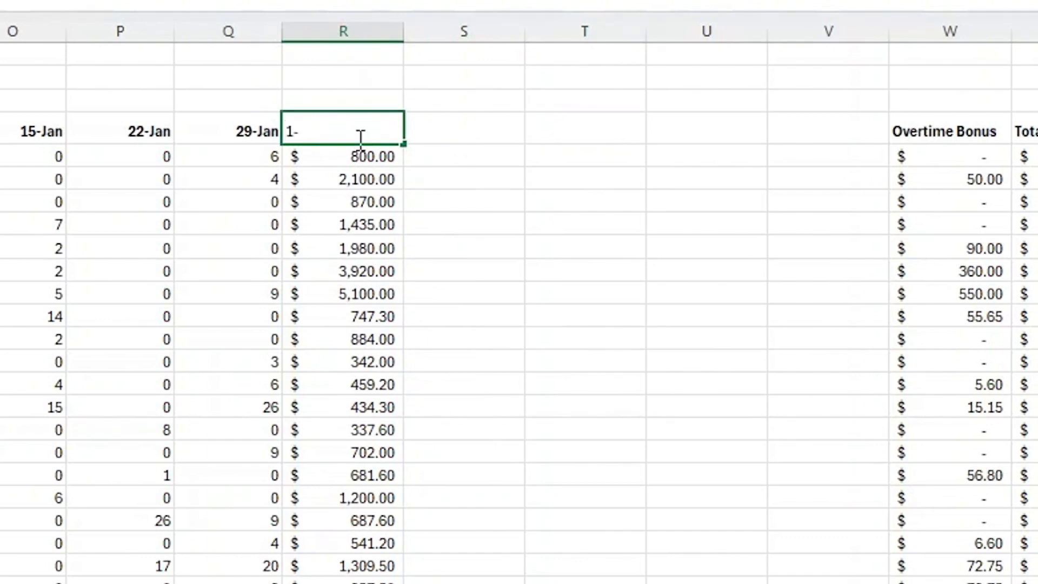
{"action": "type", "text": "1-jan"}
{"action": "key", "text": "Return"}
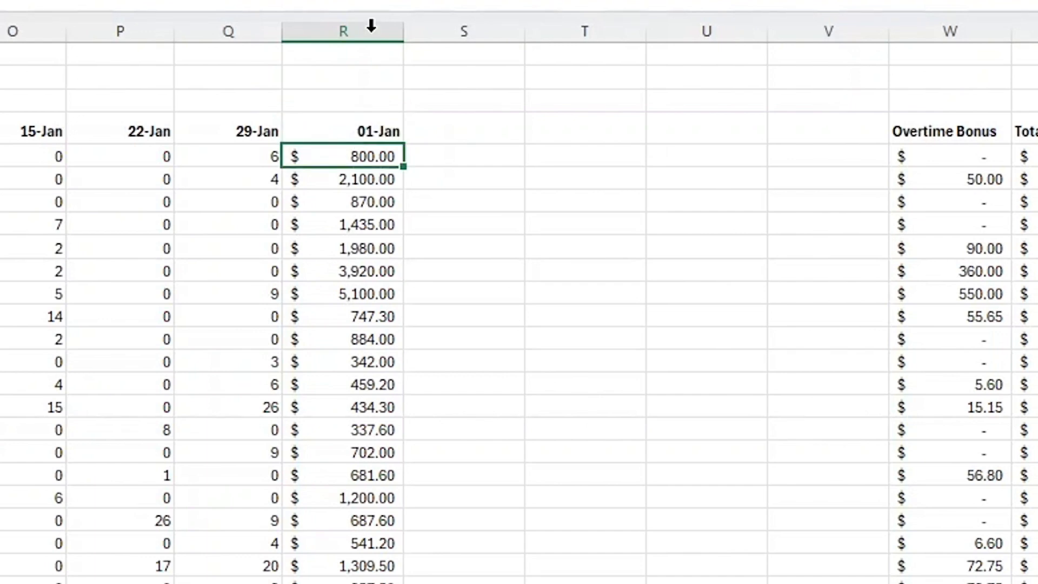
{"action": "left_click", "coordinate": [365, 98]}
{"action": "double_click", "coordinate": [366, 98]}
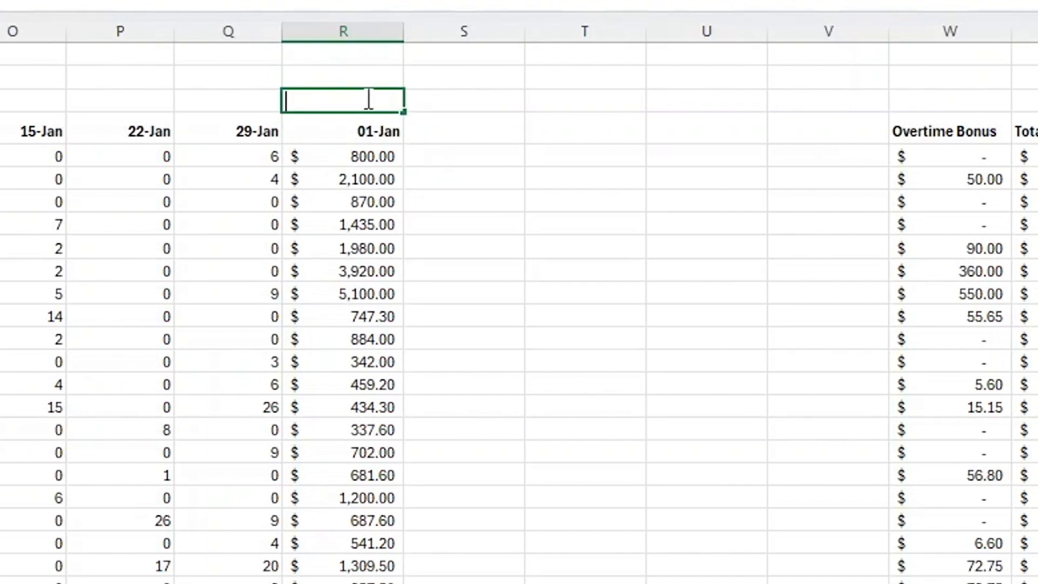
{"action": "type", "text": "Pay"}
{"action": "key", "text": "Return"}
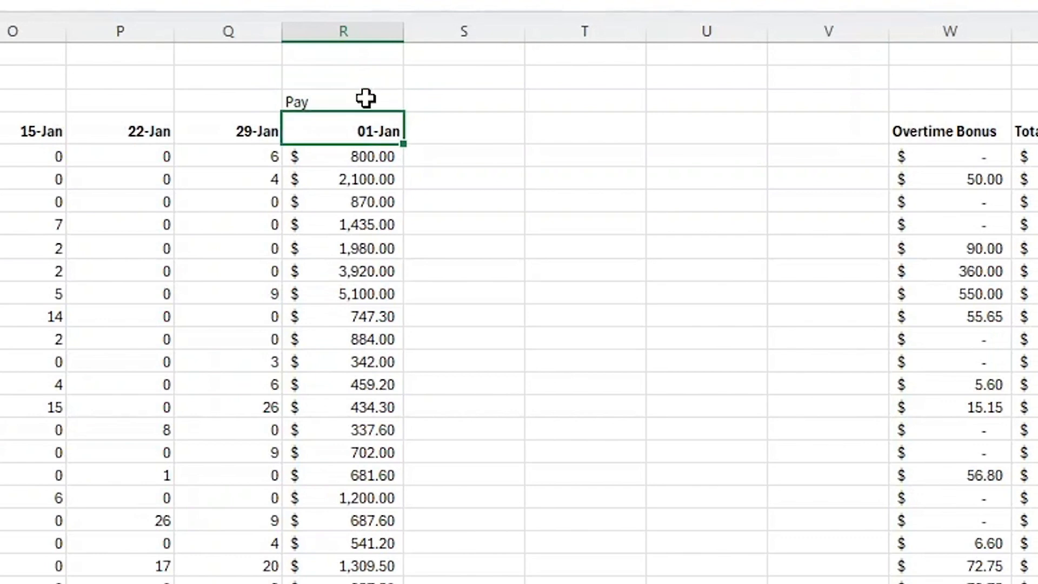
Enter a formula in the next pay header cell adding 7 days to the 01-Jan pay header.
{"action": "left_click", "coordinate": [433, 139]}
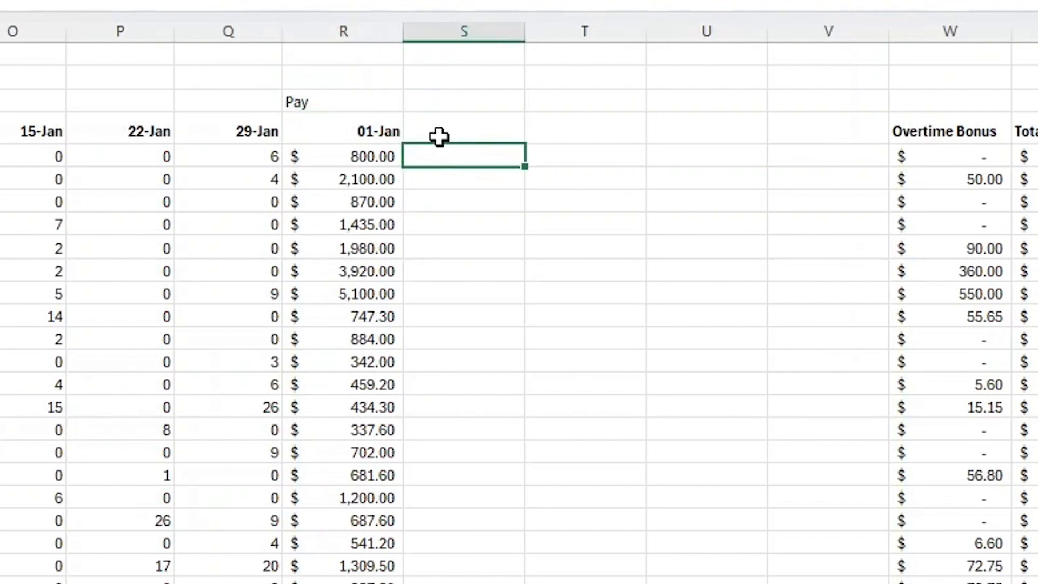
{"action": "type", "text": "="}
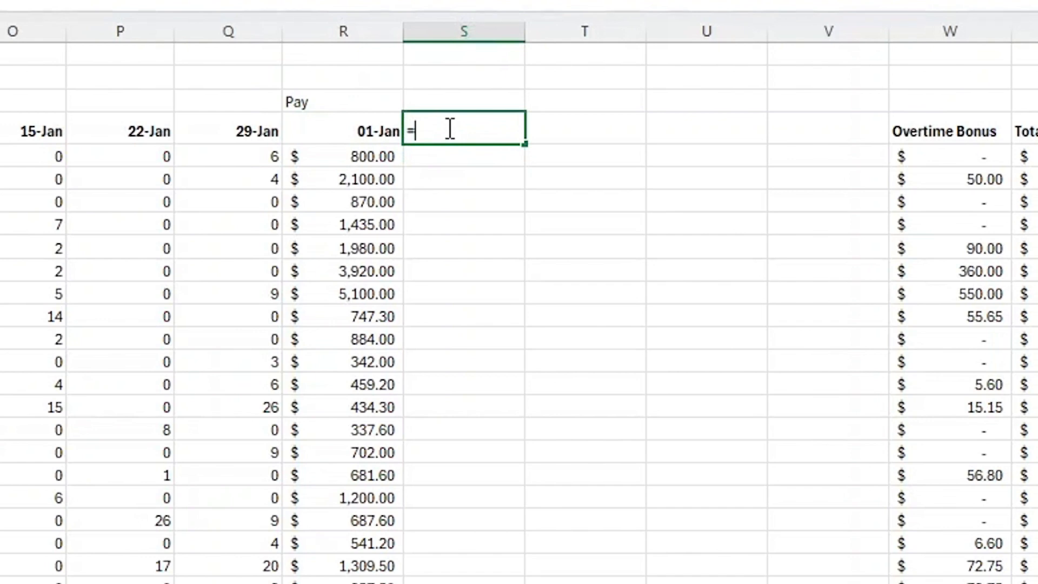
{"action": "left_click", "coordinate": [370, 135]}
{"action": "type", "text": "+7"}
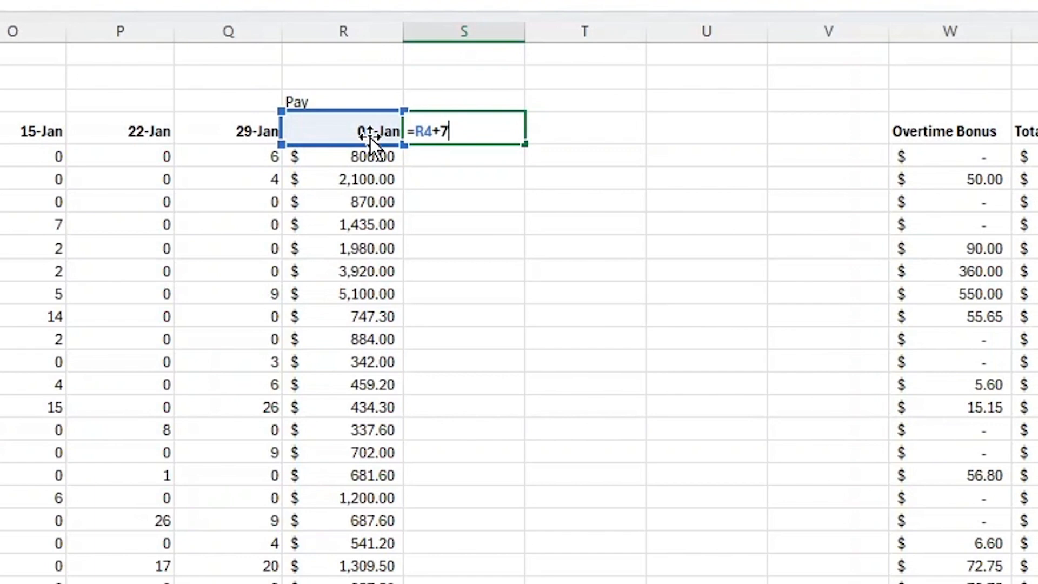
{"action": "key", "text": "Return"}
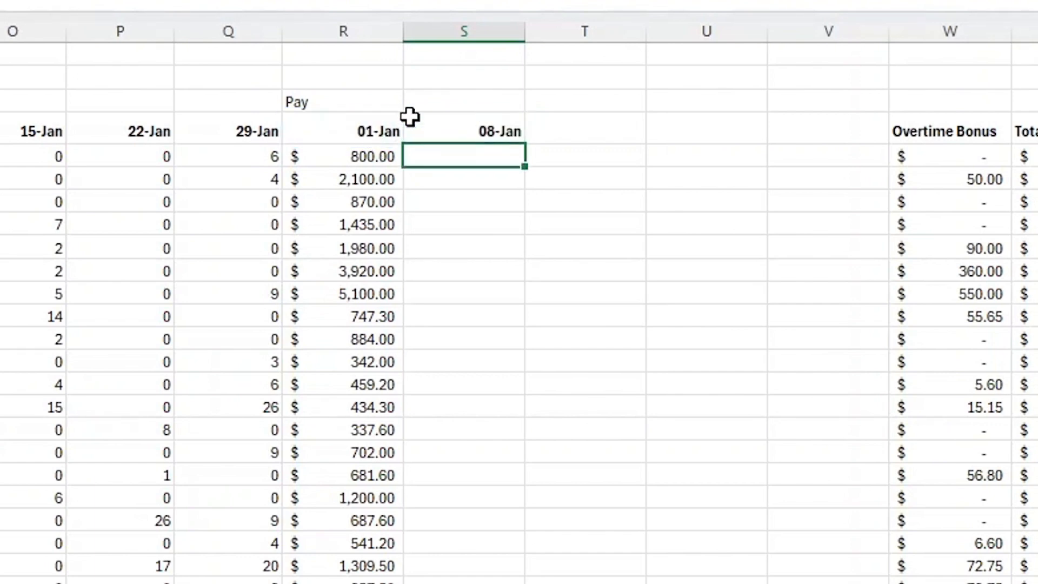
Fill the weekly date formula across the new pay header cells through 29-Jan.
{"action": "left_click", "coordinate": [464, 130]}
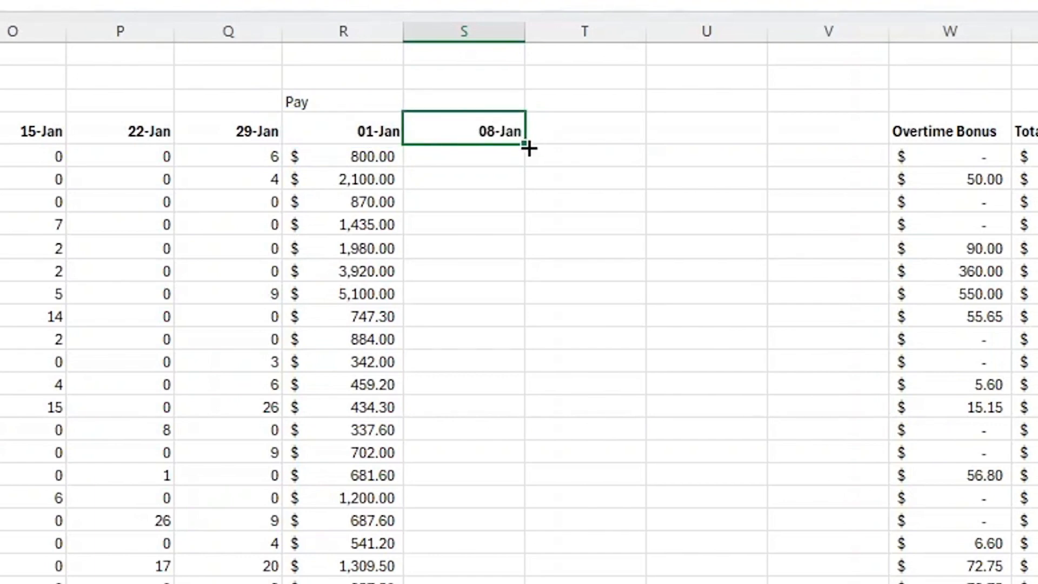
{"action": "left_click_drag", "start_coordinate": [522, 146], "coordinate": [853, 131]}
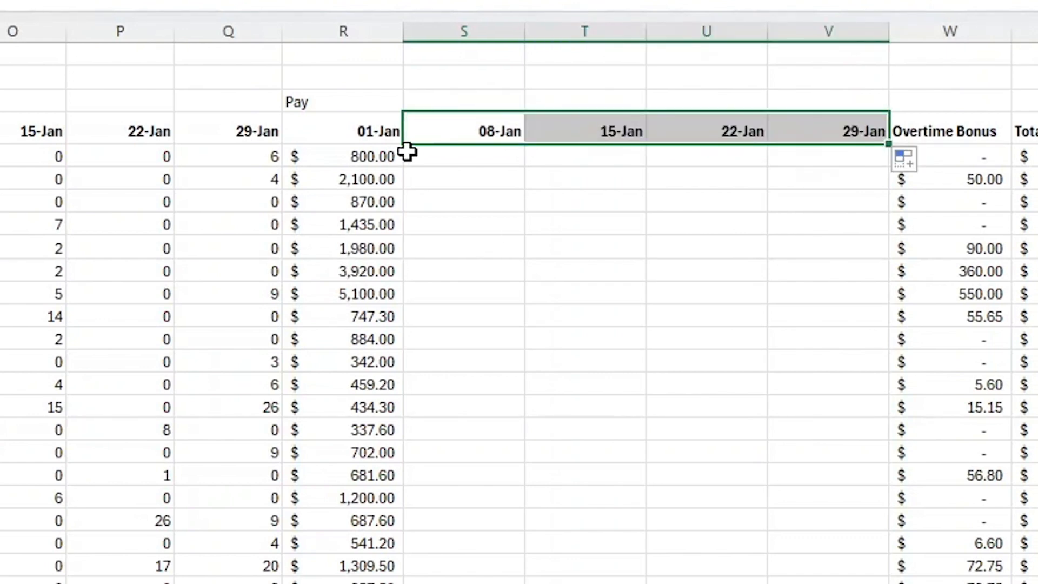
{"action": "left_click", "coordinate": [423, 158]}
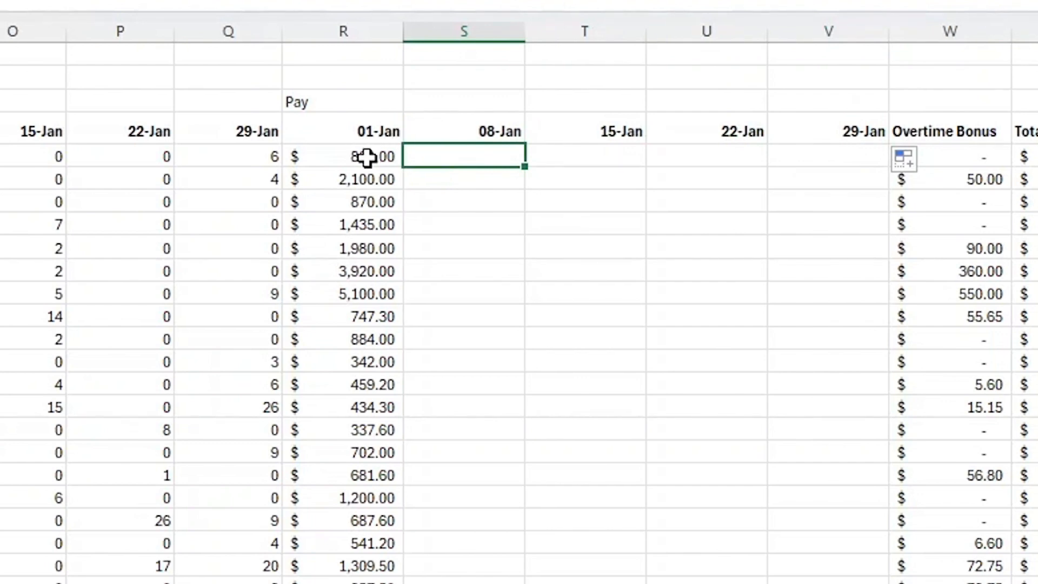
Copy the pay formulas from the 01-Jan pay column into the 08-Jan pay column.
{"action": "left_click_drag", "start_coordinate": [366, 157], "coordinate": [397, 580]}
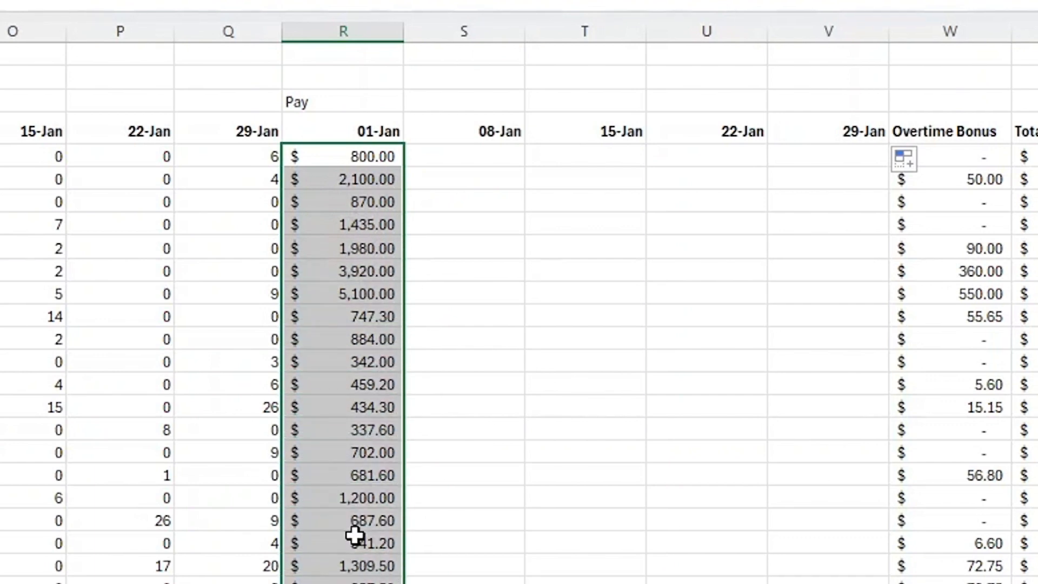
{"action": "right_click", "coordinate": [346, 421]}
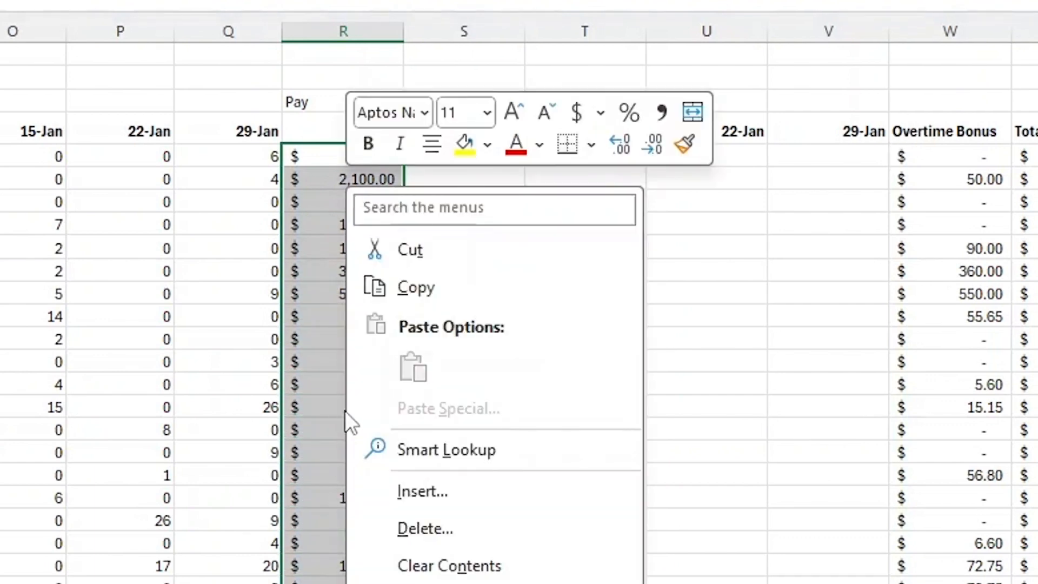
{"action": "left_click", "coordinate": [418, 287]}
{"action": "left_click_drag", "start_coordinate": [455, 156], "coordinate": [455, 248]}
{"action": "left_click", "coordinate": [455, 149]}
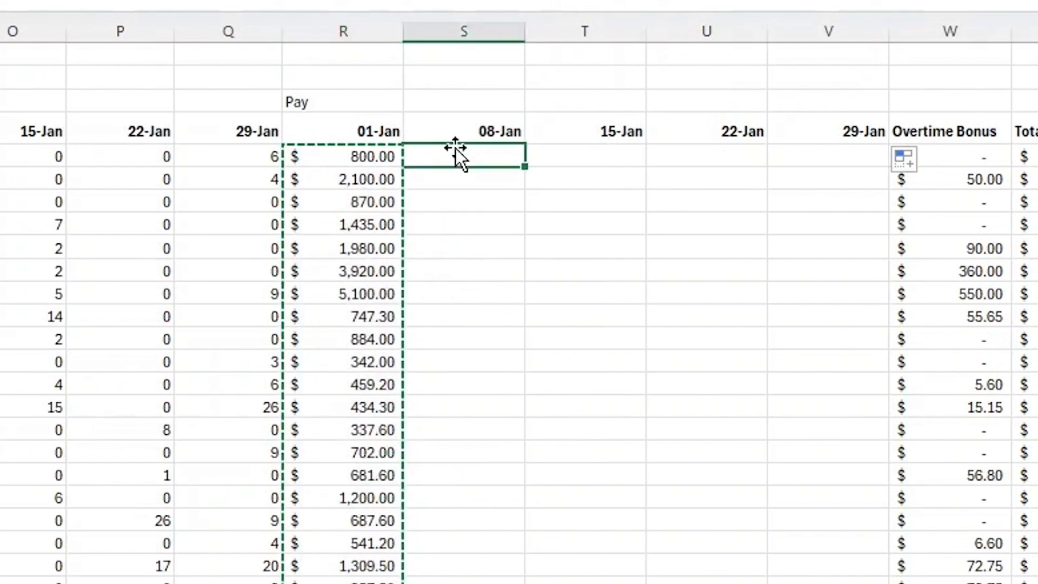
{"action": "right_click", "coordinate": [474, 155]}
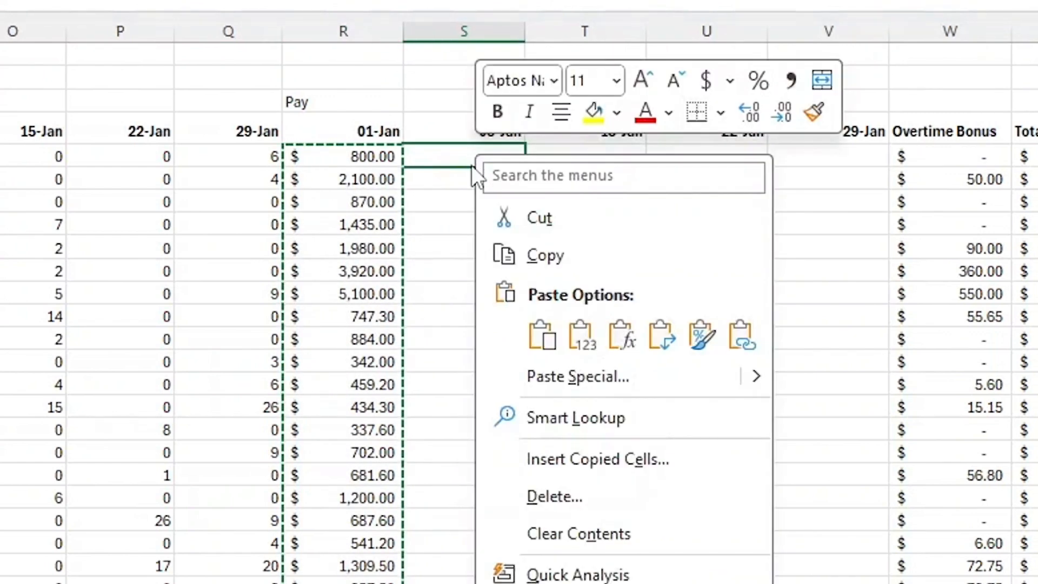
{"action": "left_click", "coordinate": [534, 332]}
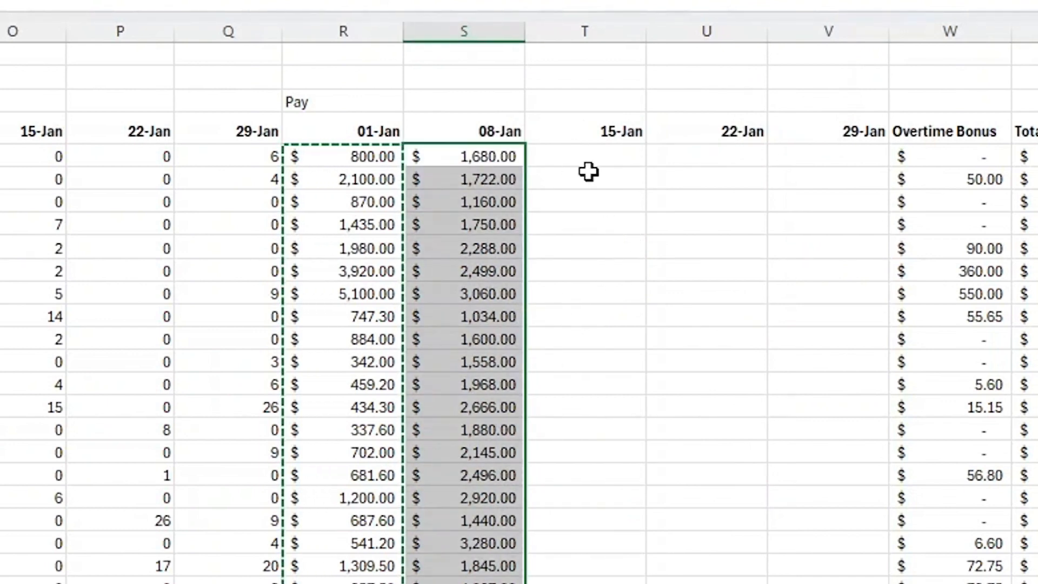
{"action": "key", "text": "Escape"}
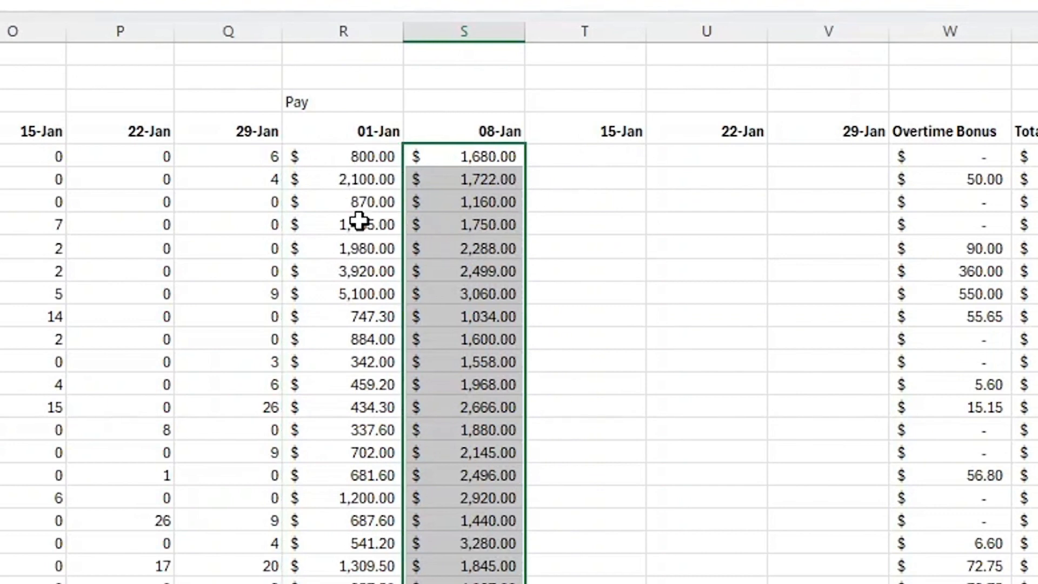
Enter =H5*I5 as the formula in the first 08-Jan pay cell.
{"action": "left_click", "coordinate": [462, 221]}
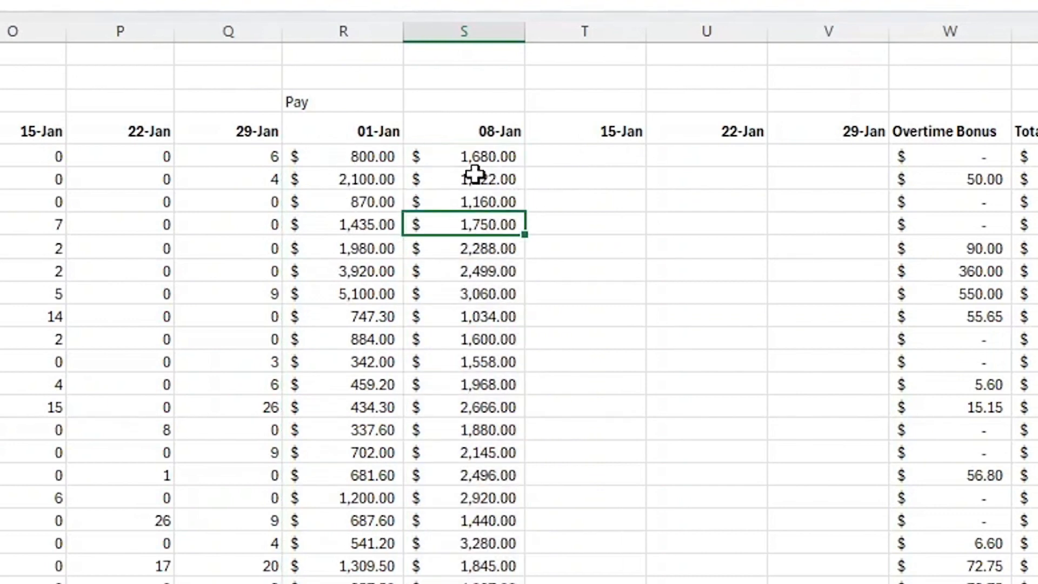
{"action": "left_click", "coordinate": [484, 157]}
{"action": "type", "text": "=H5*I5"}
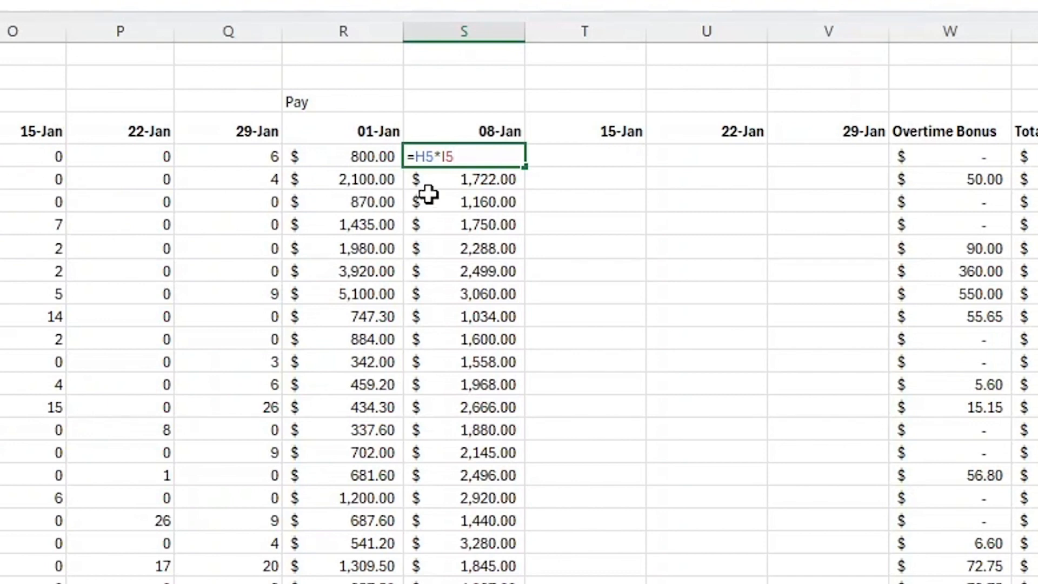
{"action": "key", "text": "Return"}
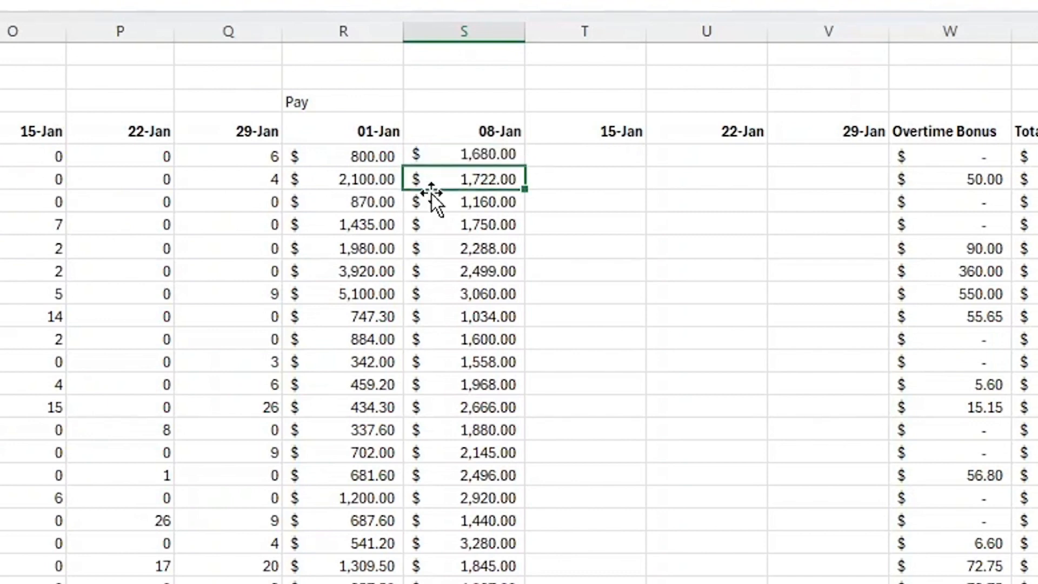
Make the hourly wage reference absolute in the first 01-Jan pay formula, giving =$G5*H5.
{"action": "double_click", "coordinate": [349, 158]}
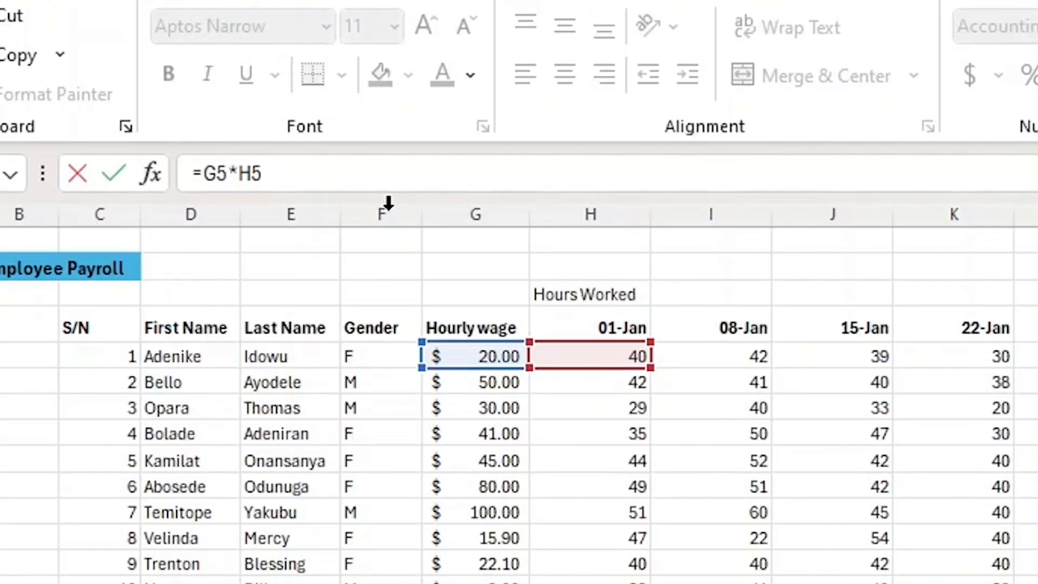
{"action": "left_click", "coordinate": [208, 173]}
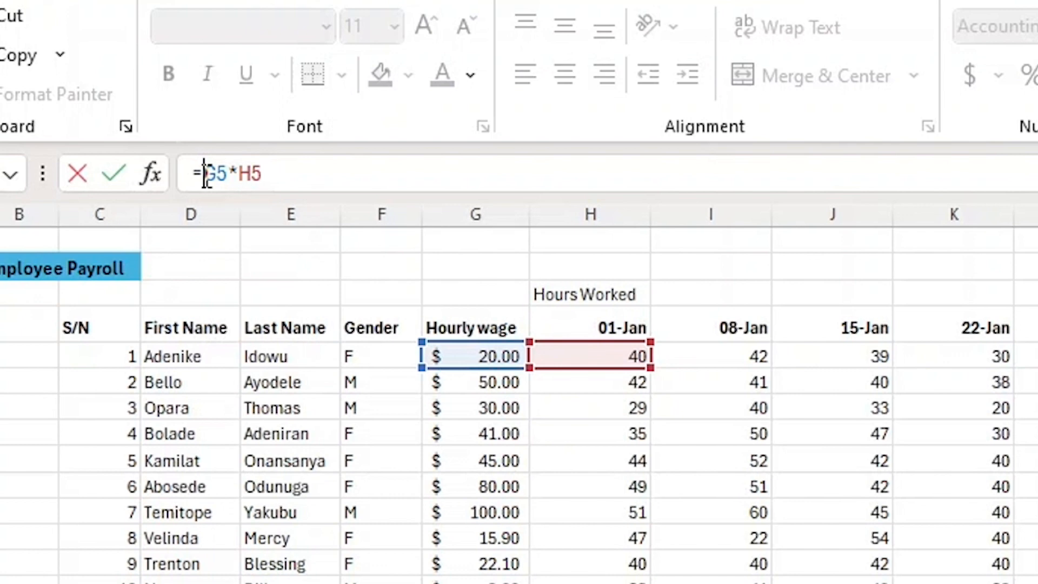
{"action": "type", "text": "$"}
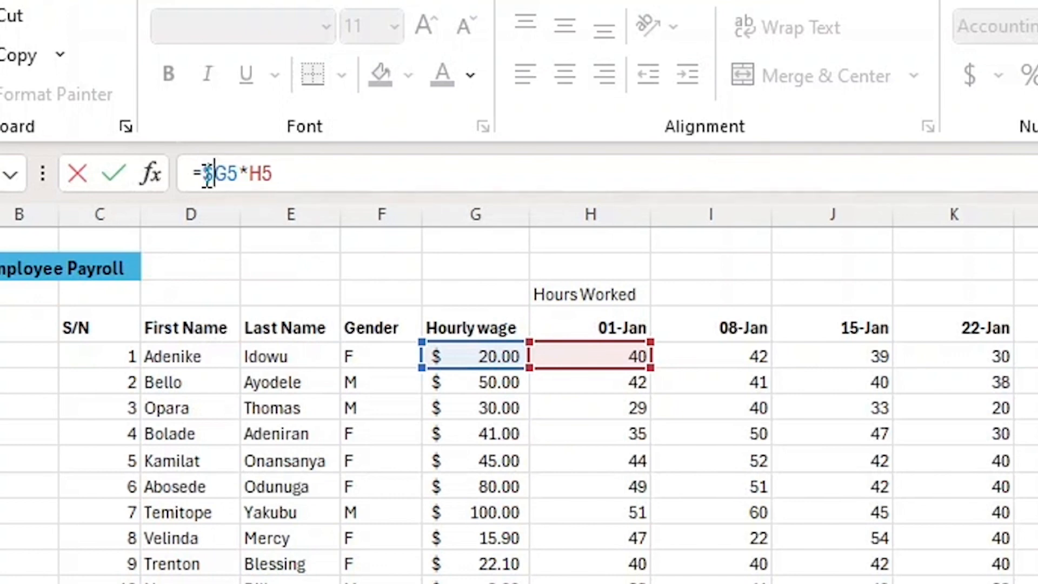
{"action": "key", "text": "Return"}
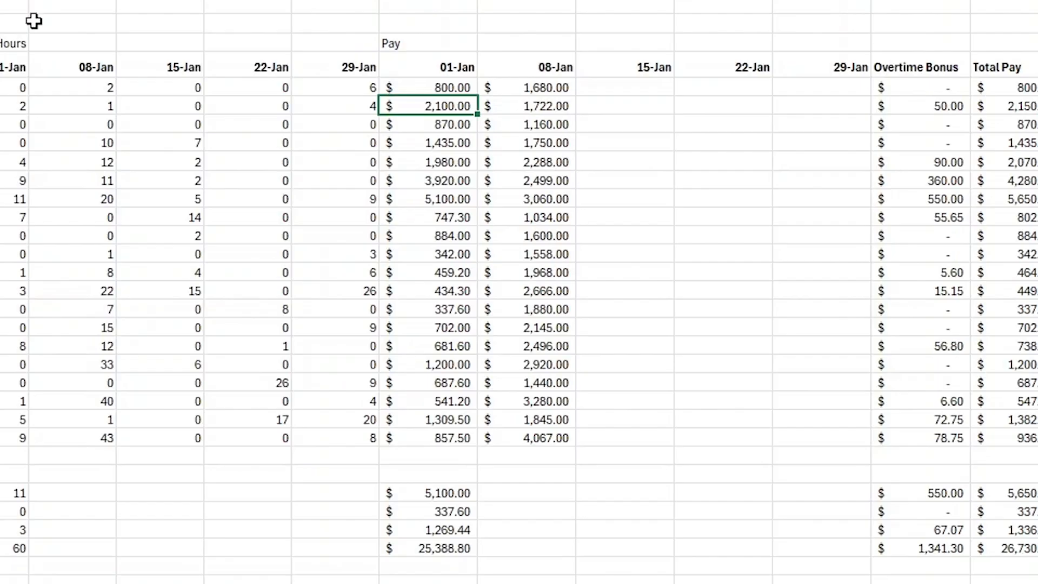
Clear the contents of the 08-Jan pay cells.
{"action": "left_click_drag", "start_coordinate": [528, 87], "coordinate": [559, 442]}
{"action": "right_click", "coordinate": [535, 292]}
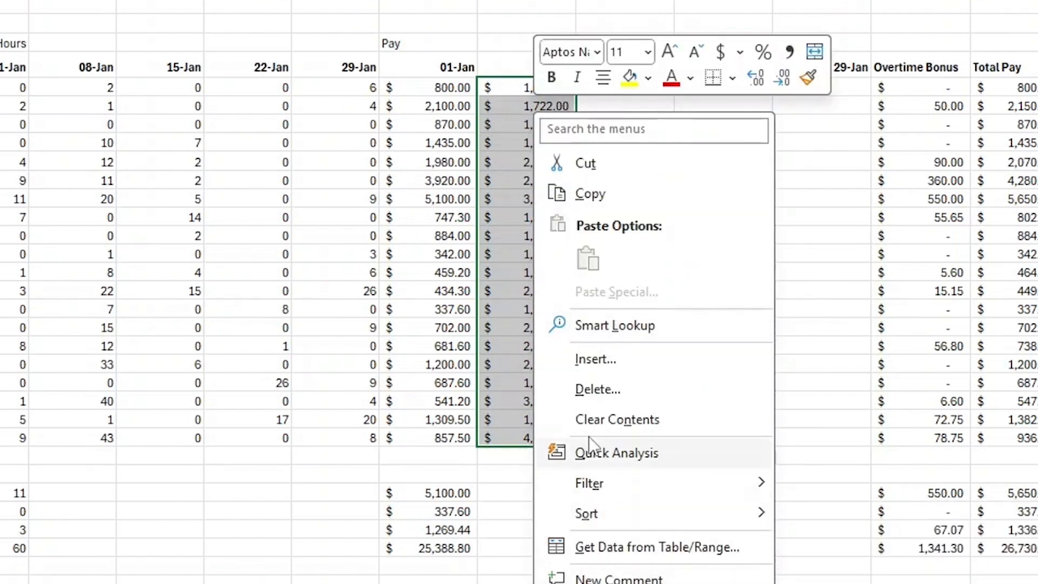
{"action": "left_click", "coordinate": [589, 417]}
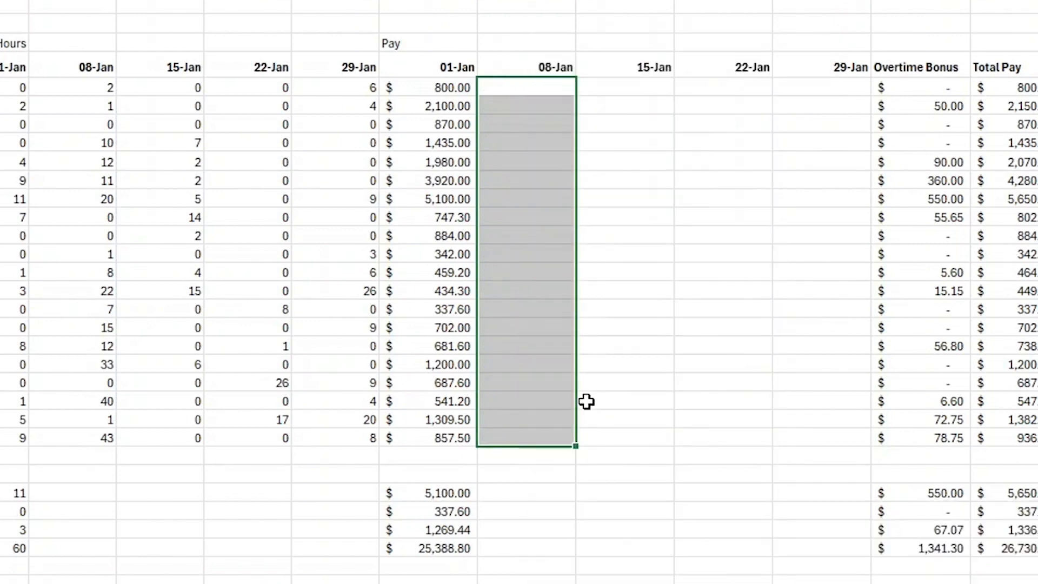
Fill the updated 01-Jan pay formula down through the last employee row.
{"action": "left_click", "coordinate": [421, 86]}
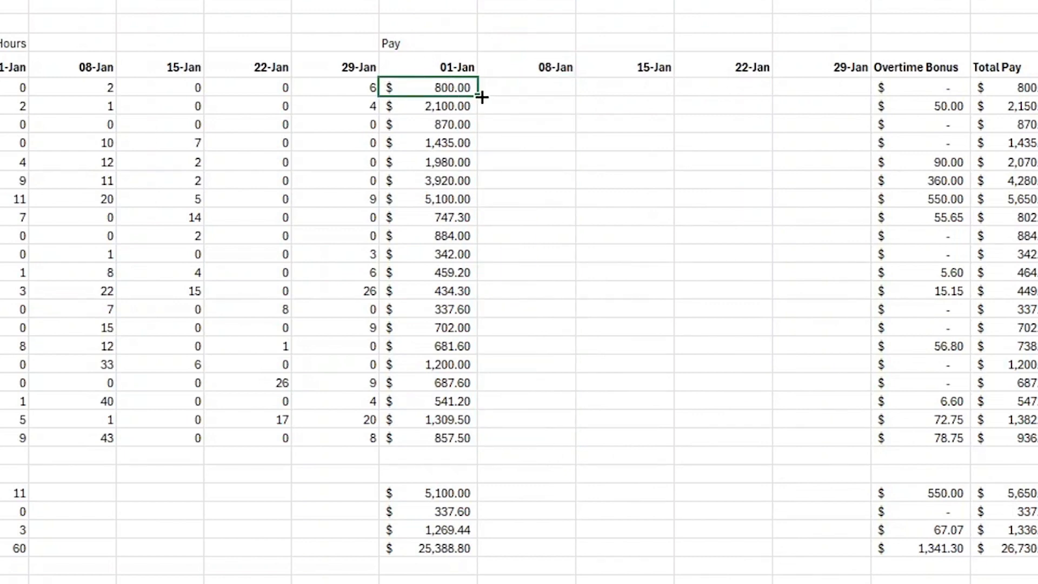
{"action": "left_click_drag", "start_coordinate": [478, 96], "coordinate": [493, 460]}
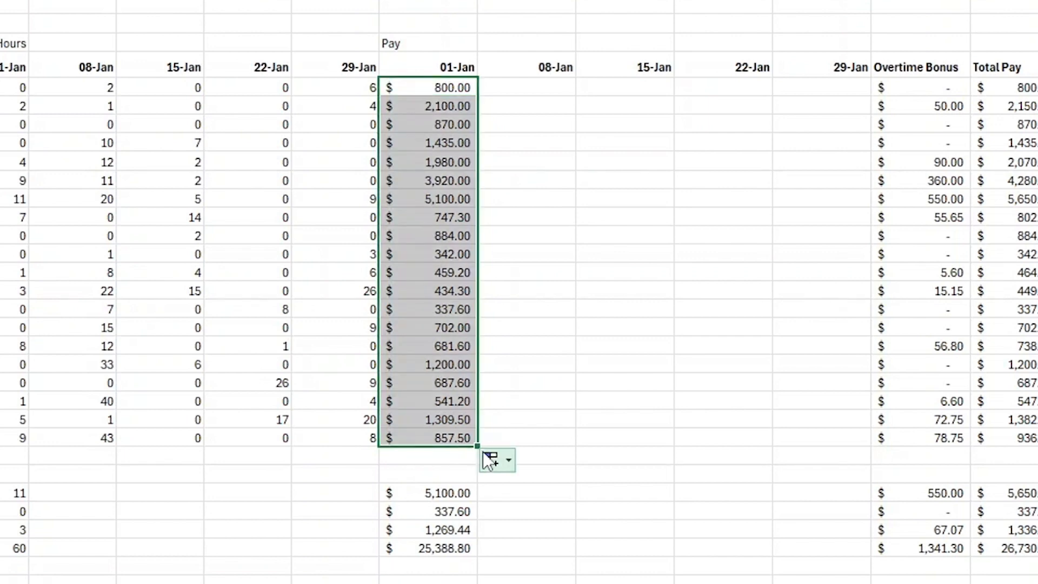
{"action": "left_click", "coordinate": [562, 201]}
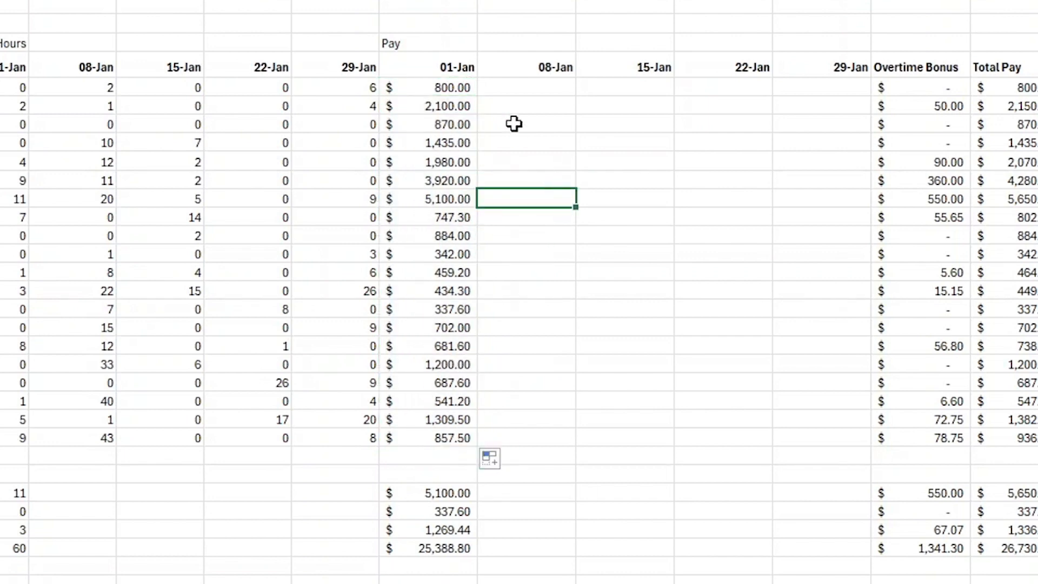
Copy the 01-Jan pay formulas and paste them into the 08-Jan pay column.
{"action": "left_click", "coordinate": [445, 87]}
{"action": "key", "text": "F2"}
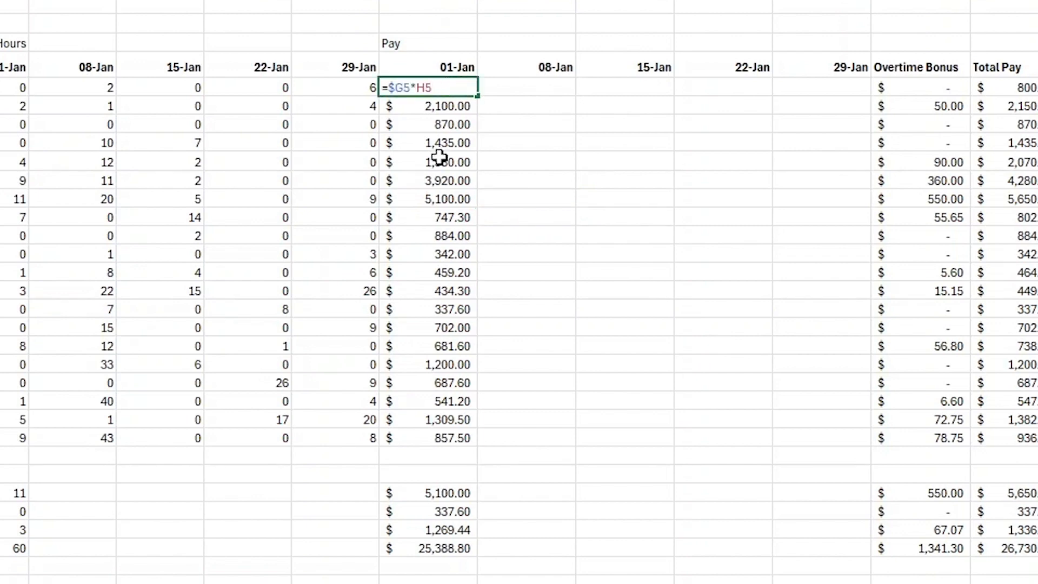
{"action": "key", "text": "Return"}
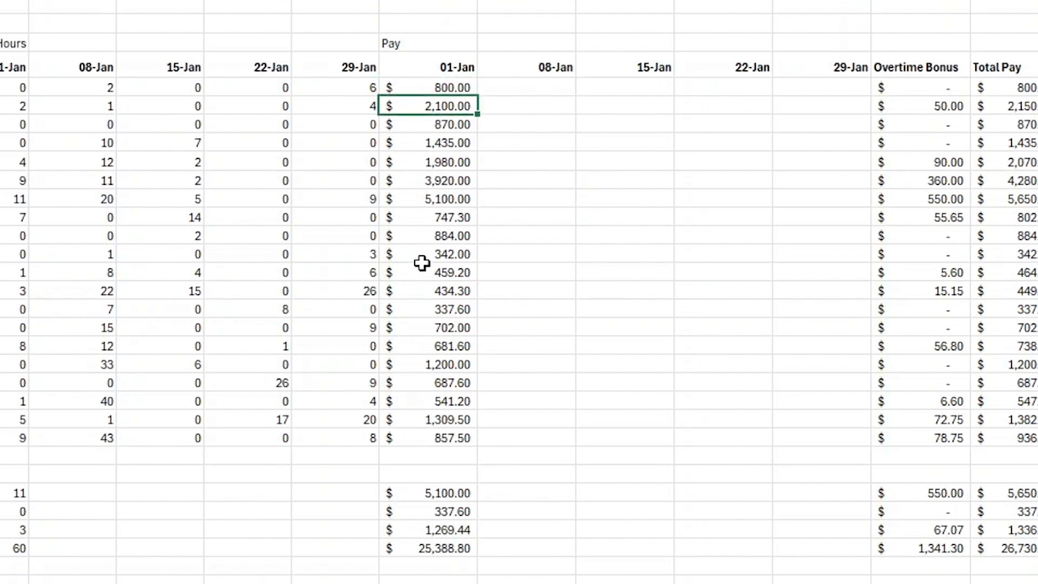
{"action": "left_click_drag", "start_coordinate": [429, 86], "coordinate": [433, 434]}
{"action": "right_click", "coordinate": [424, 326]}
{"action": "left_click", "coordinate": [481, 195]}
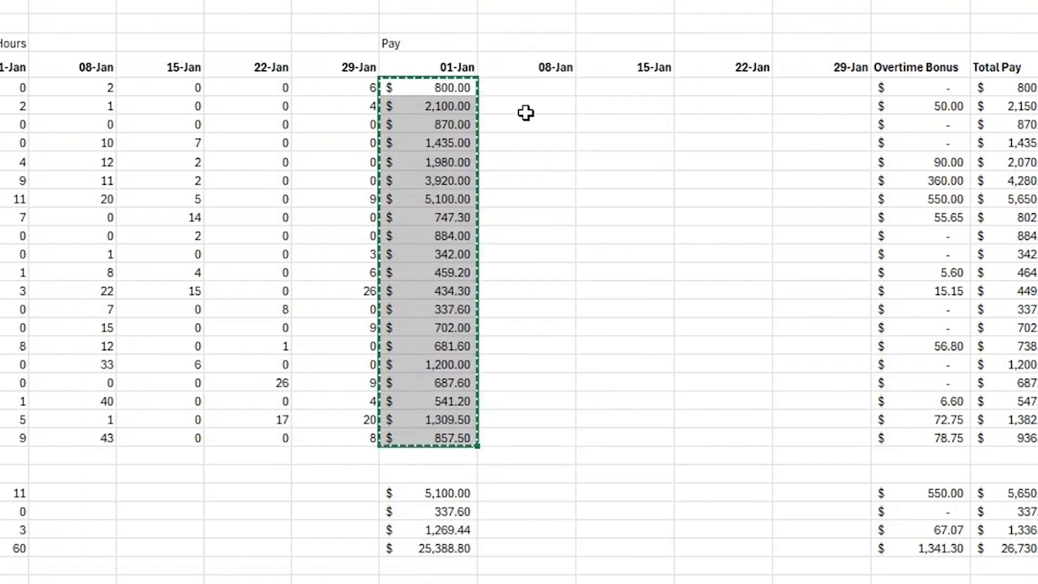
{"action": "left_click", "coordinate": [529, 94]}
{"action": "right_click", "coordinate": [531, 91]}
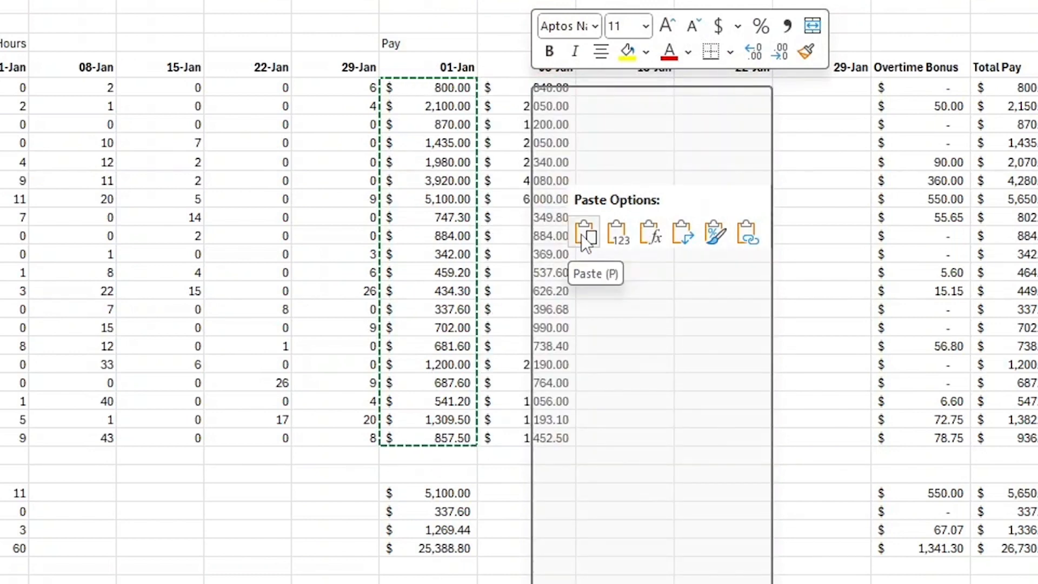
{"action": "left_click", "coordinate": [582, 236]}
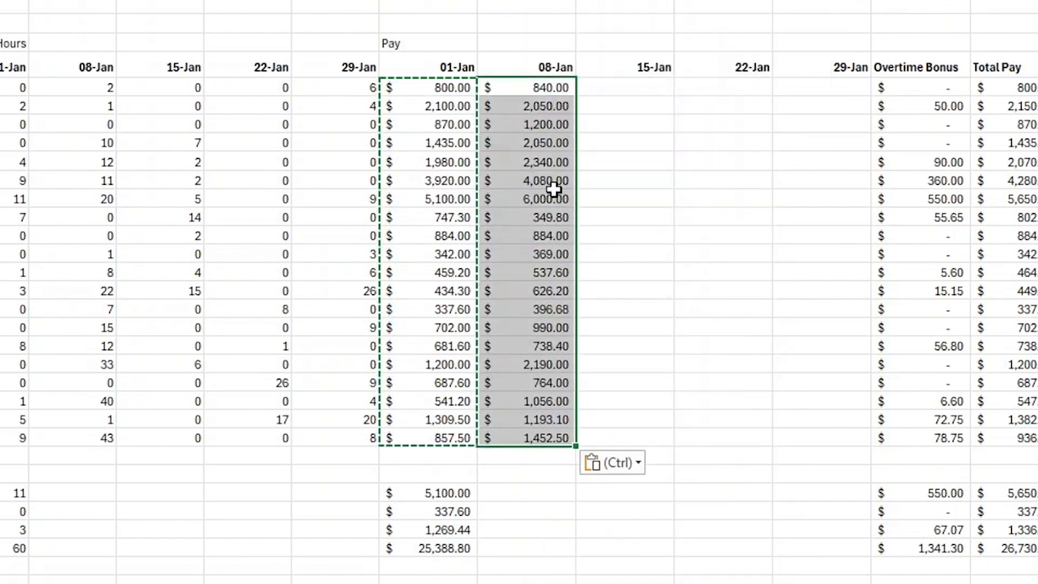
{"action": "left_click", "coordinate": [612, 88]}
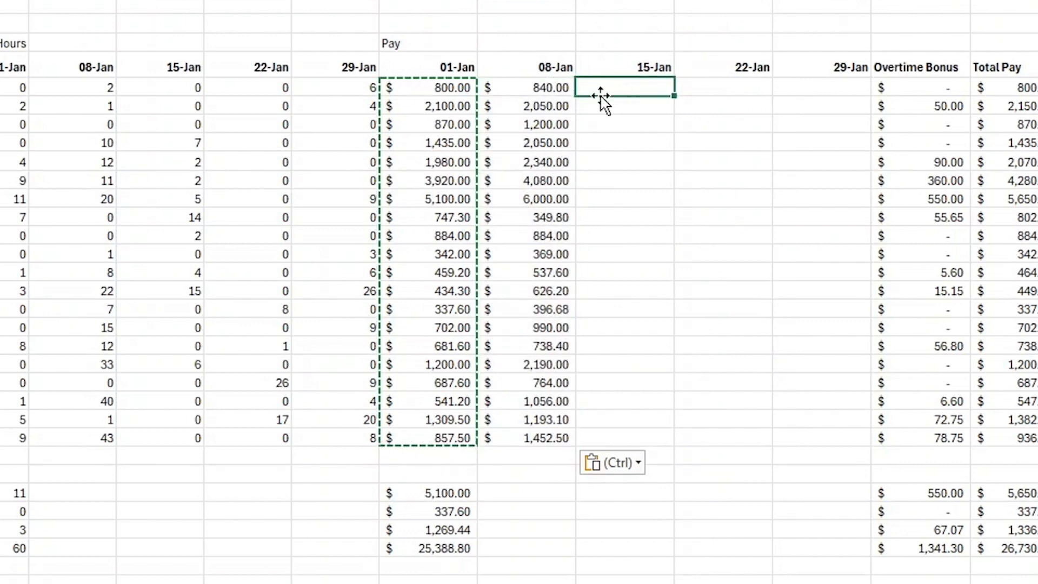
{"action": "key", "text": "ctrl+v"}
{"action": "key", "text": "Escape"}
Fill the 08-Jan pay formulas across the 15-Jan, 22-Jan and 29-Jan pay columns.
{"action": "left_click", "coordinate": [530, 87]}
{"action": "double_click", "coordinate": [532, 88]}
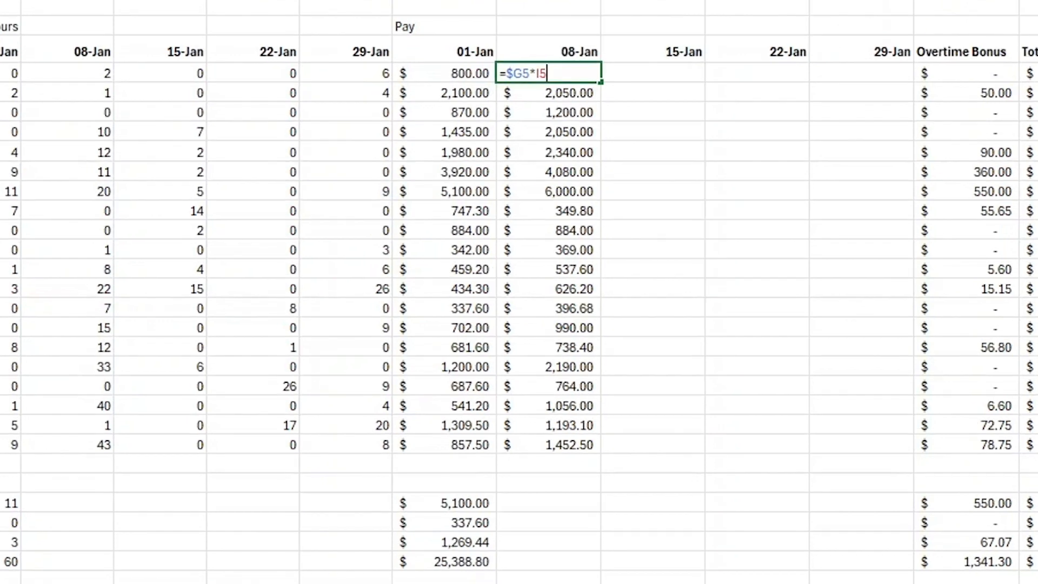
{"action": "key", "text": "Return"}
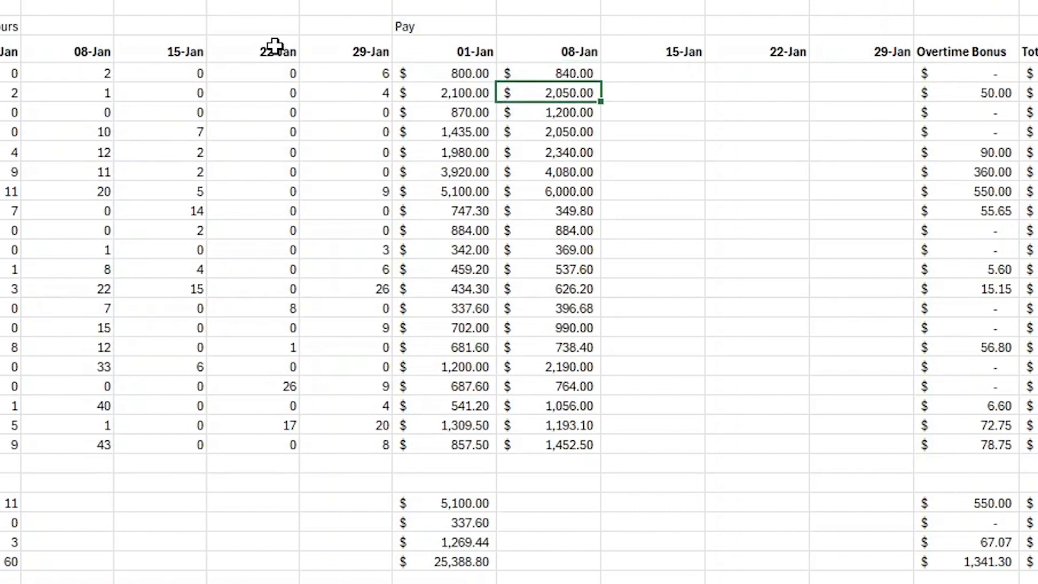
{"action": "left_click_drag", "start_coordinate": [540, 72], "coordinate": [872, 469]}
{"action": "left_click", "coordinate": [673, 560]}
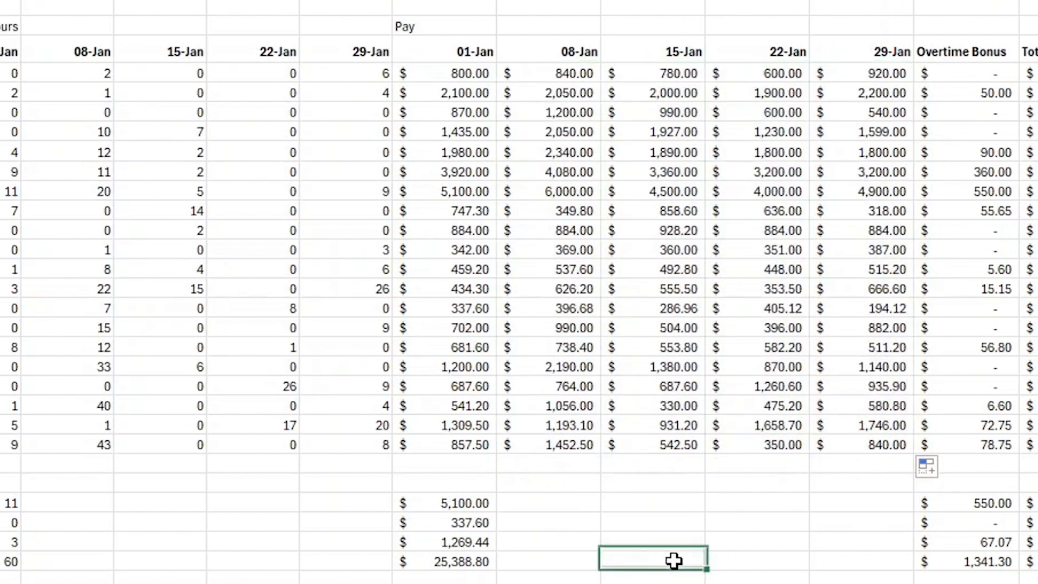
{"action": "double_click", "coordinate": [686, 155]}
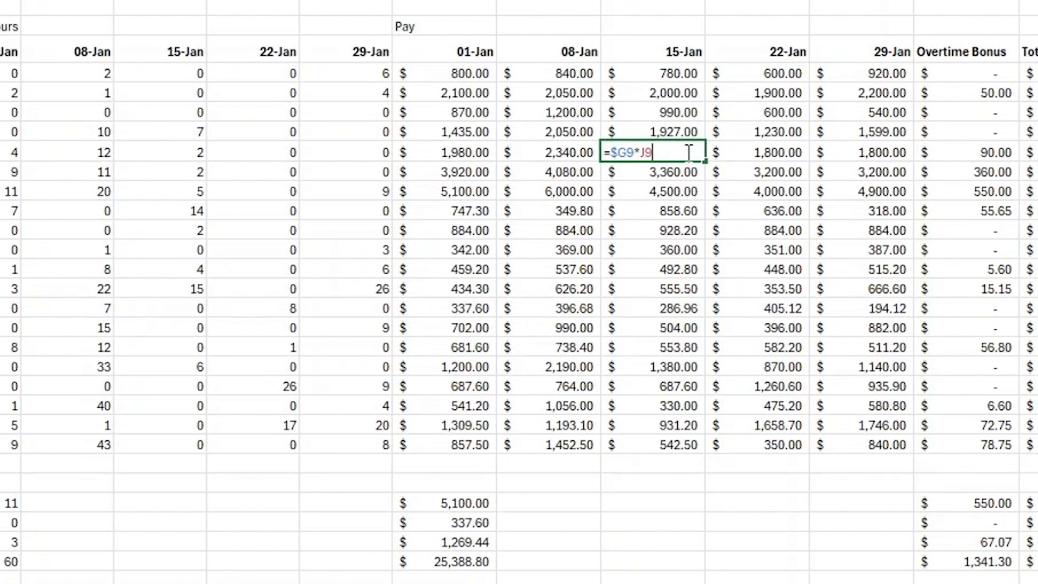
{"action": "key", "text": "Return"}
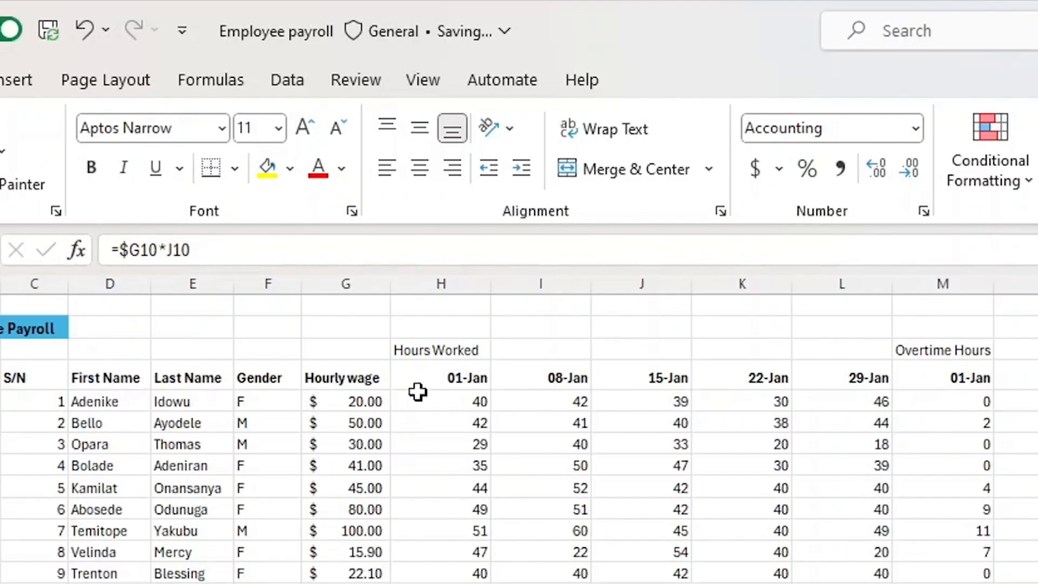
Bold the Hours Worked, Overtime Hours and Pay section headings.
{"action": "left_click", "coordinate": [429, 350]}
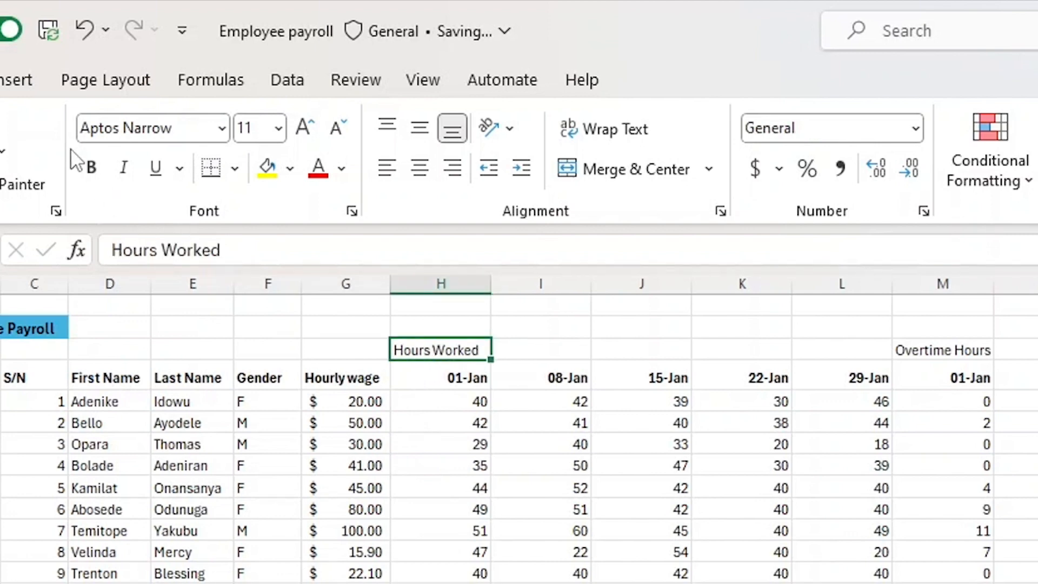
{"action": "left_click", "coordinate": [90, 169]}
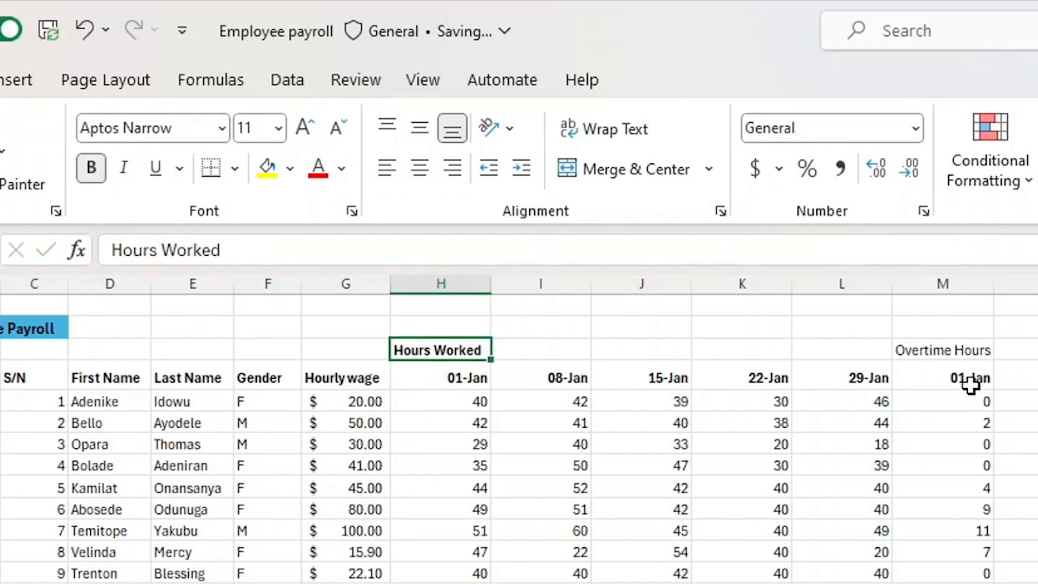
{"action": "left_click", "coordinate": [962, 353]}
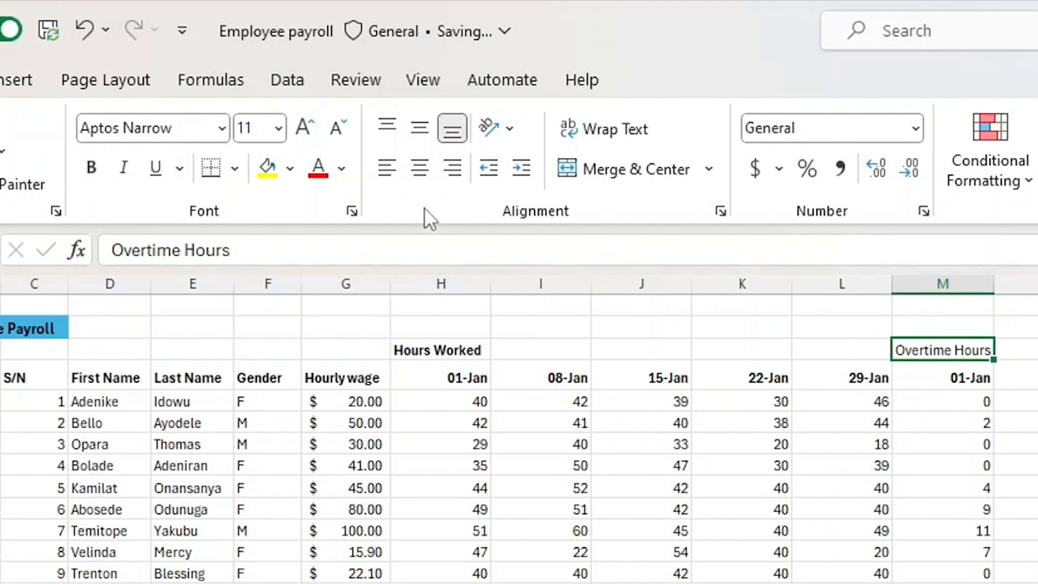
{"action": "left_click", "coordinate": [91, 169]}
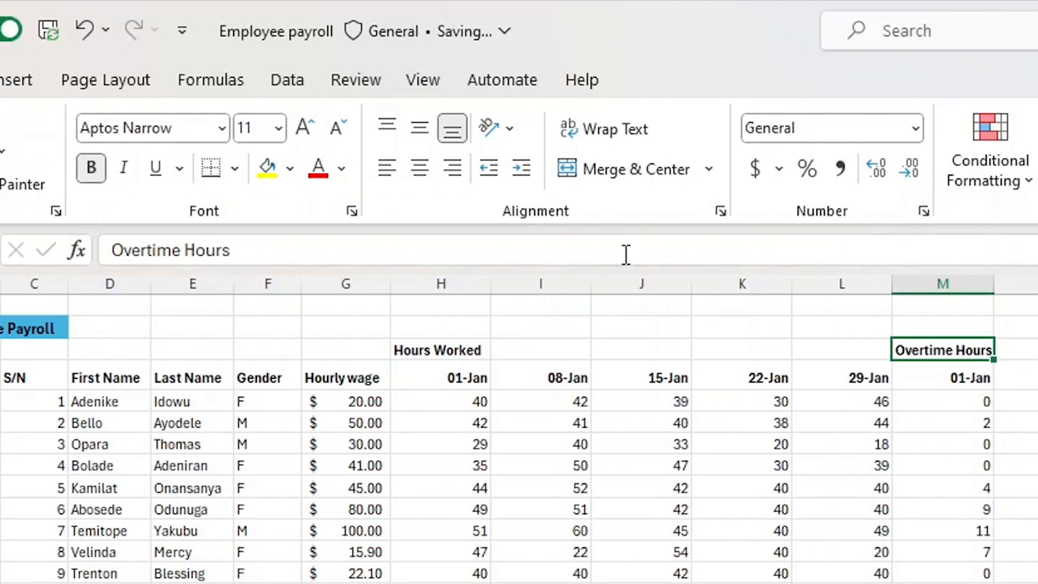
{"action": "left_click", "coordinate": [1036, 351]}
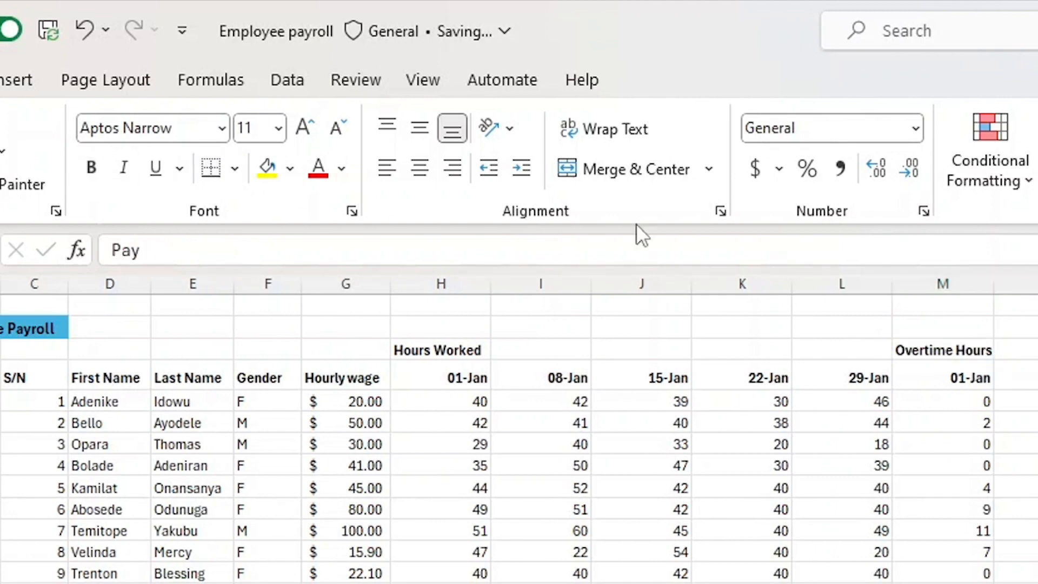
{"action": "left_click", "coordinate": [91, 168]}
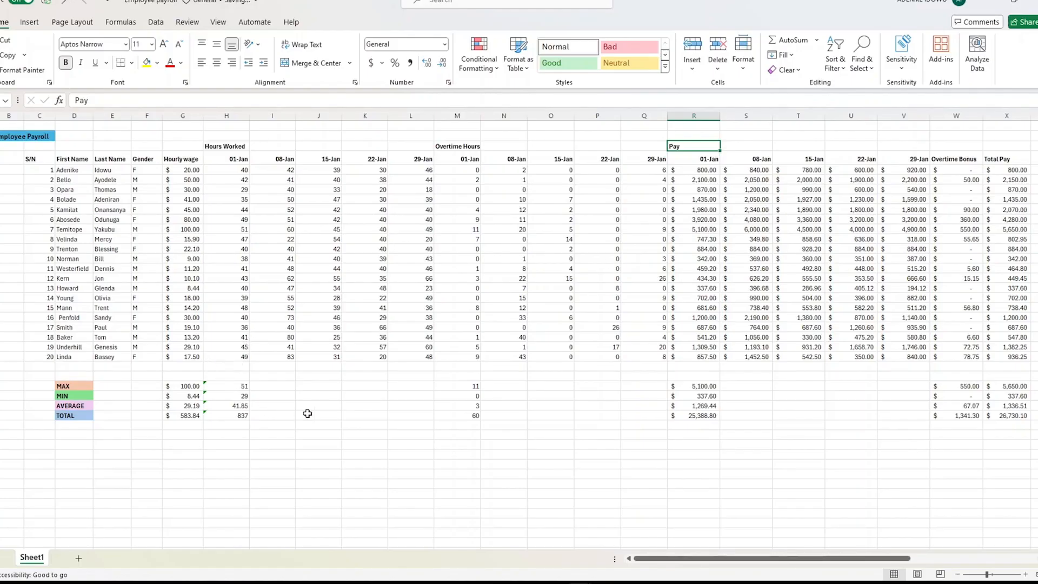
Fill the MAX, MIN, AVERAGE and TOTAL formulas from the 01-Jan hours column across to 29-Jan.
{"action": "left_click", "coordinate": [234, 387]}
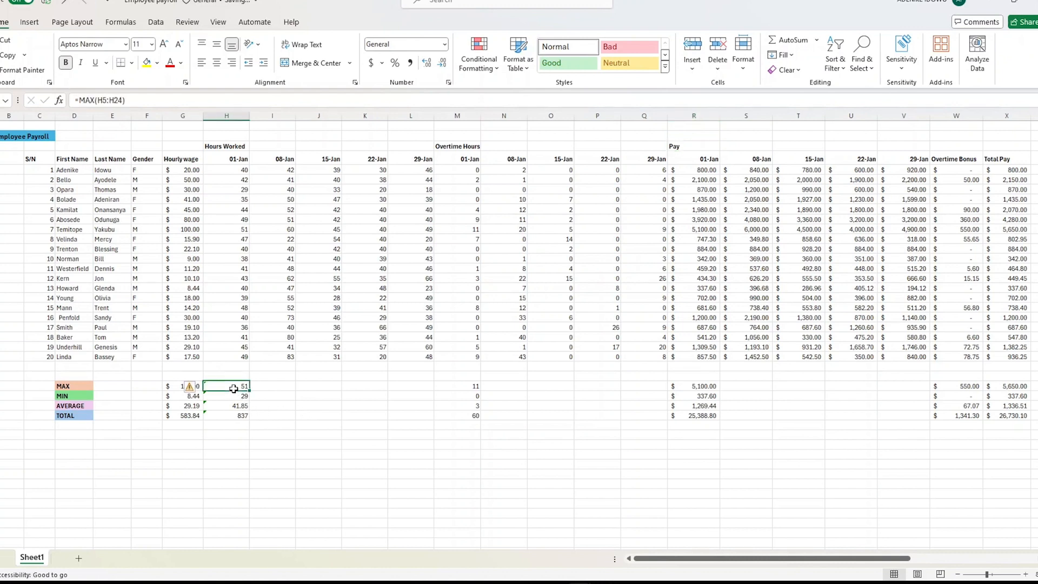
{"action": "left_click_drag", "start_coordinate": [234, 388], "coordinate": [231, 412]}
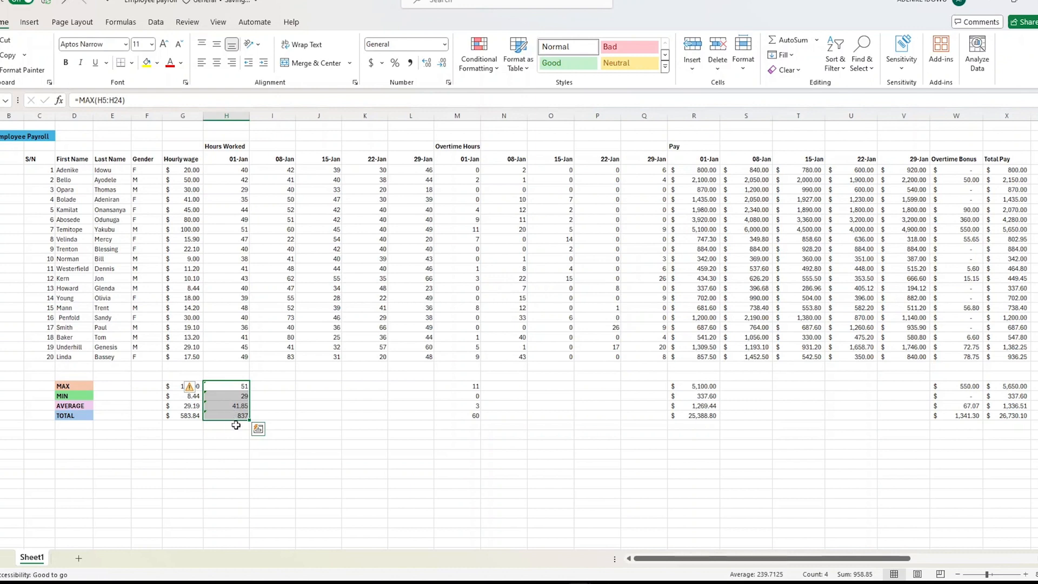
{"action": "left_click_drag", "start_coordinate": [251, 420], "coordinate": [415, 460]}
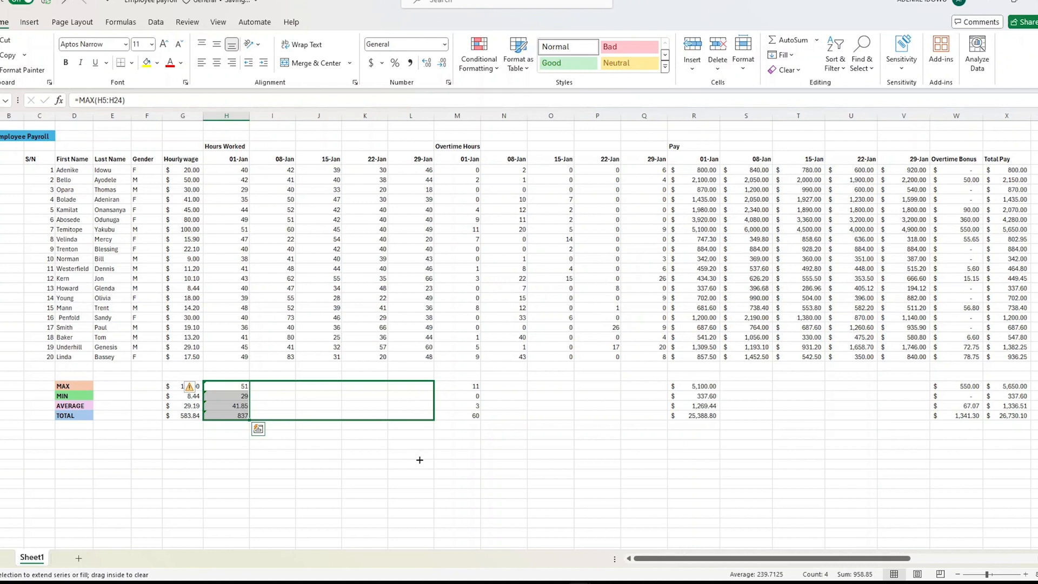
{"action": "left_click_drag", "start_coordinate": [427, 460], "coordinate": [427, 459]}
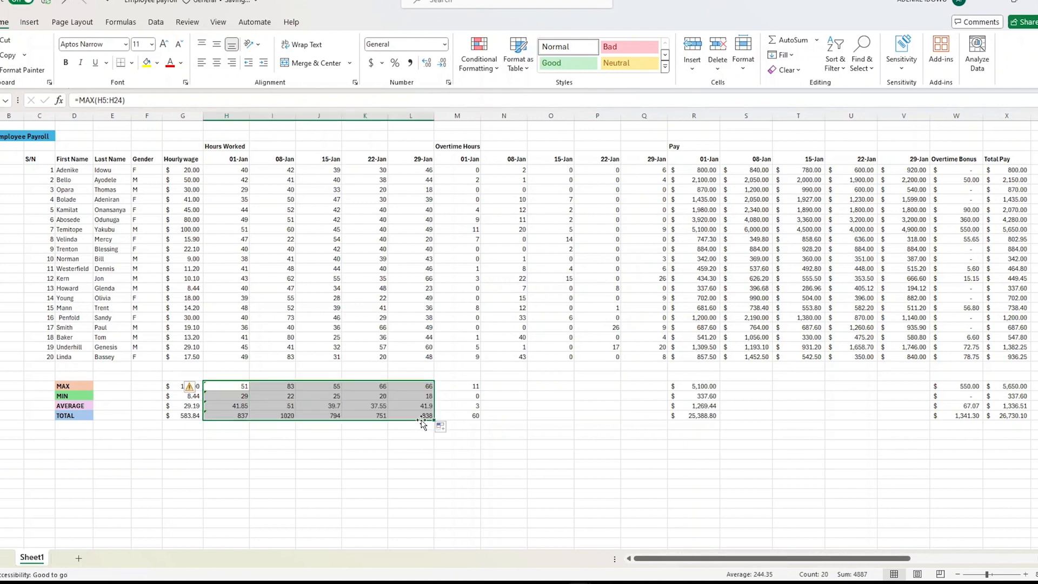
Fill the MAX, MIN, AVERAGE and TOTAL formulas across the overtime hours and pay date columns through 29-Jan.
{"action": "left_click", "coordinate": [361, 396]}
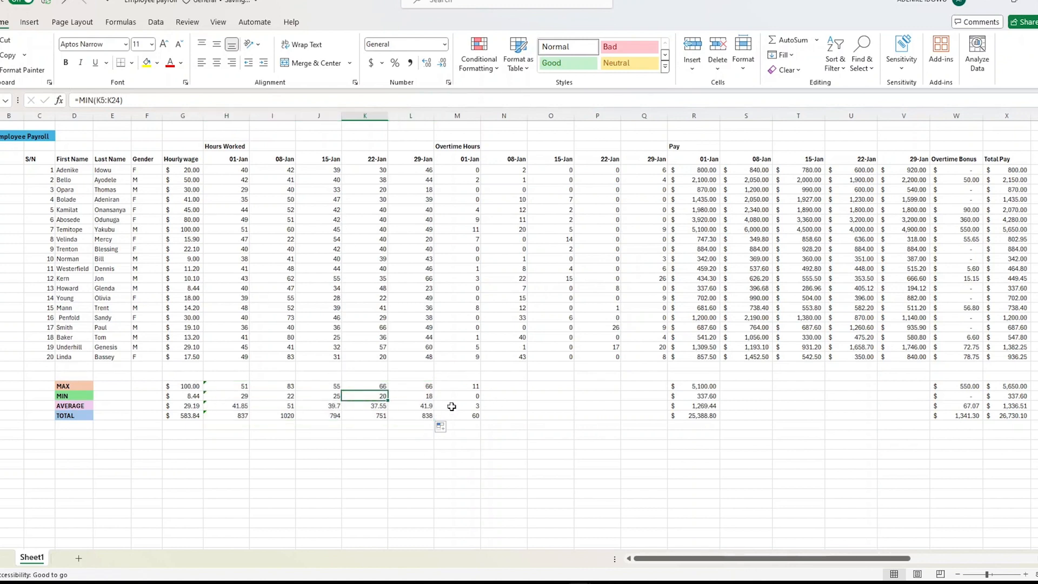
{"action": "left_click", "coordinate": [510, 390]}
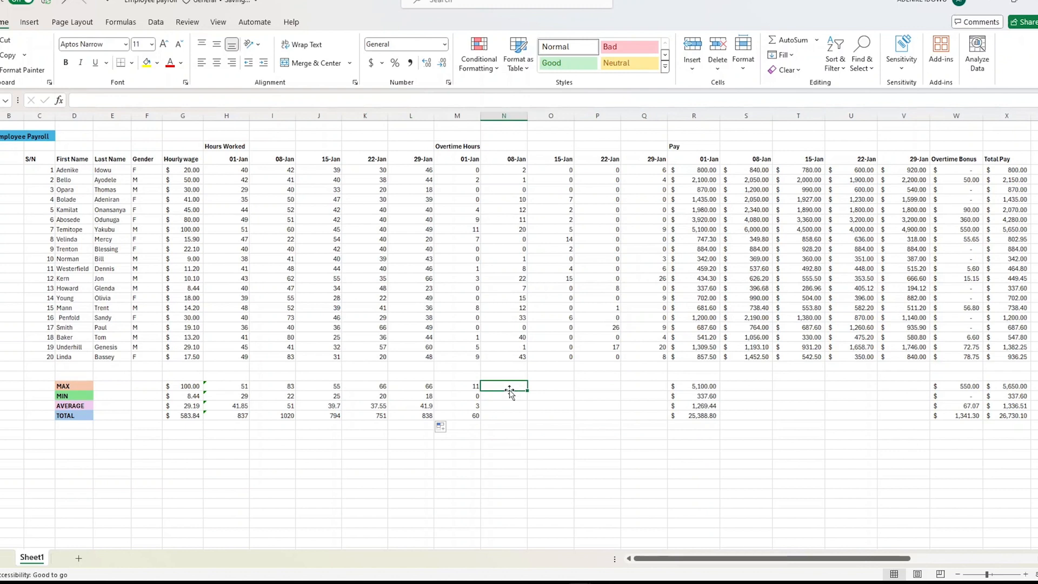
{"action": "left_click", "coordinate": [474, 387]}
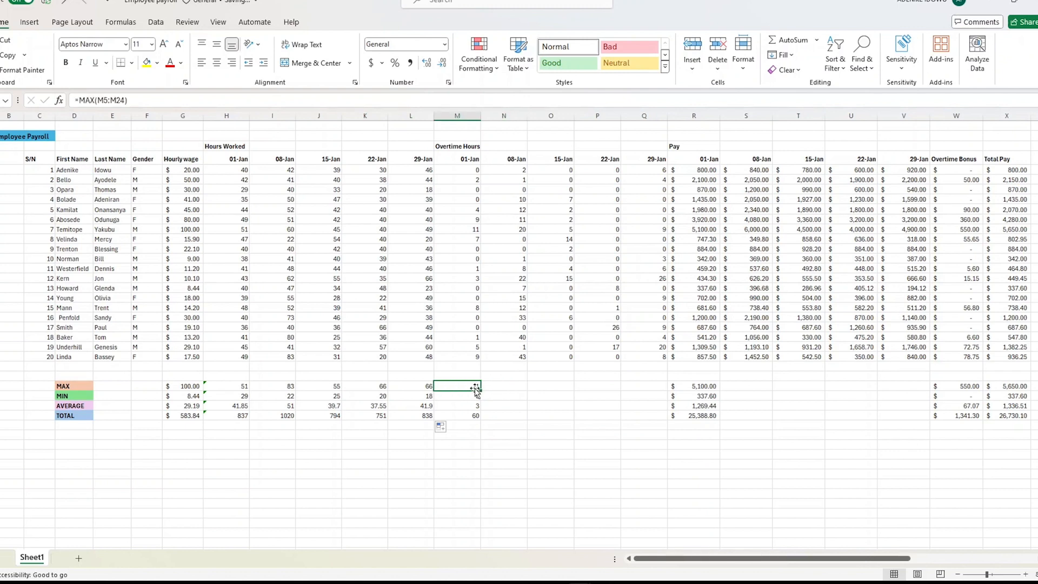
{"action": "left_click_drag", "start_coordinate": [476, 389], "coordinate": [647, 420]}
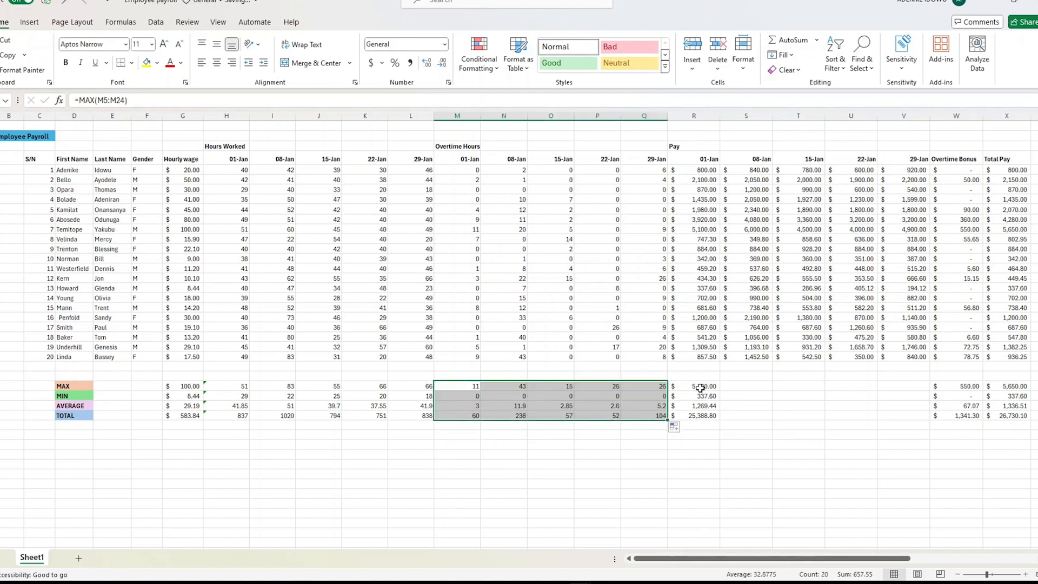
{"action": "left_click", "coordinate": [699, 385]}
{"action": "left_click_drag", "start_coordinate": [699, 386], "coordinate": [906, 426]}
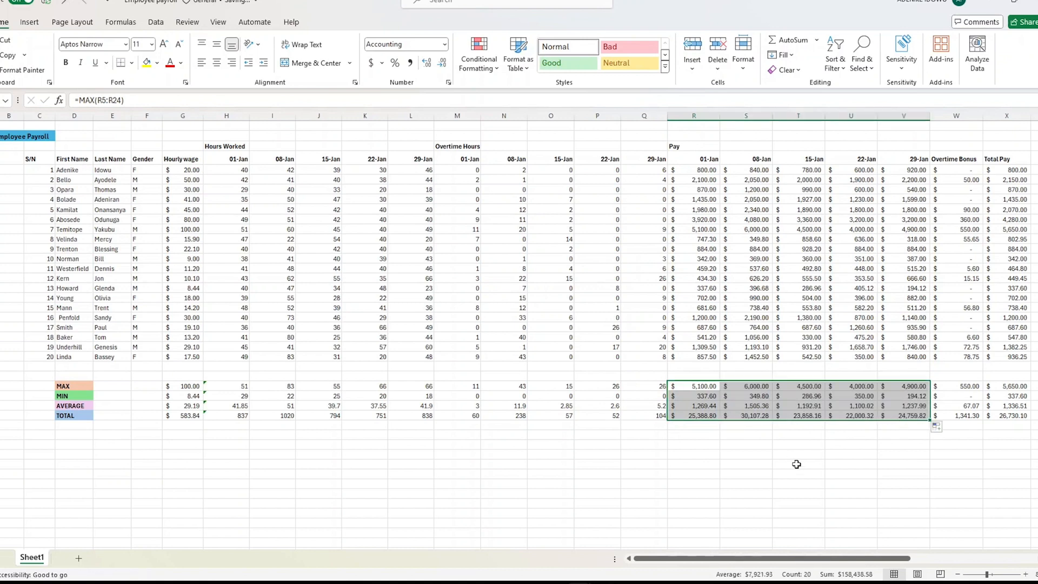
Shade the Hours Worked data cells for 01-Jan through 29-Jan with a light pink fill colour.
{"action": "left_click", "coordinate": [796, 464]}
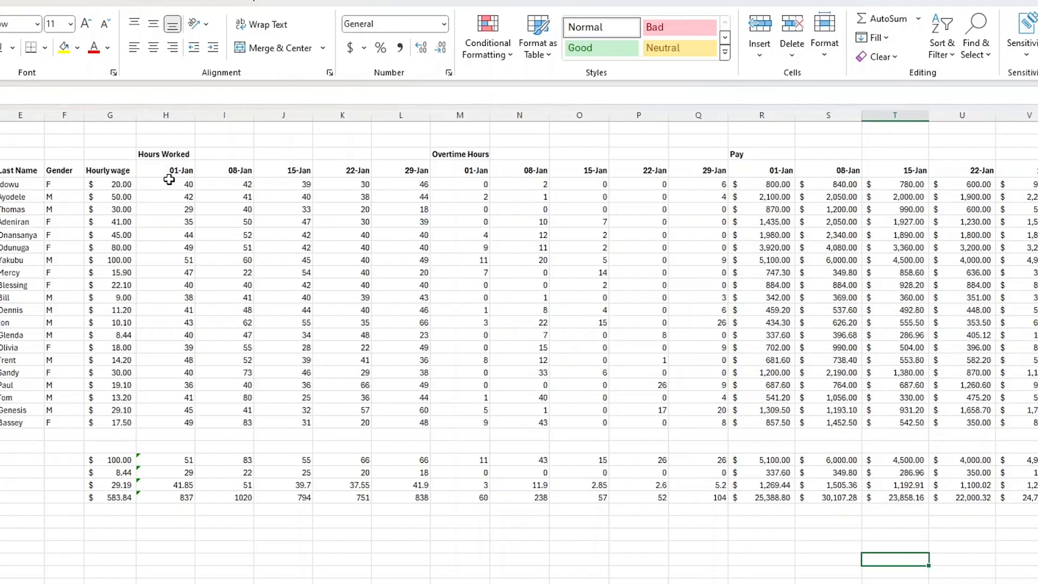
{"action": "left_click", "coordinate": [229, 170]}
{"action": "left_click_drag", "start_coordinate": [170, 183], "coordinate": [381, 418]}
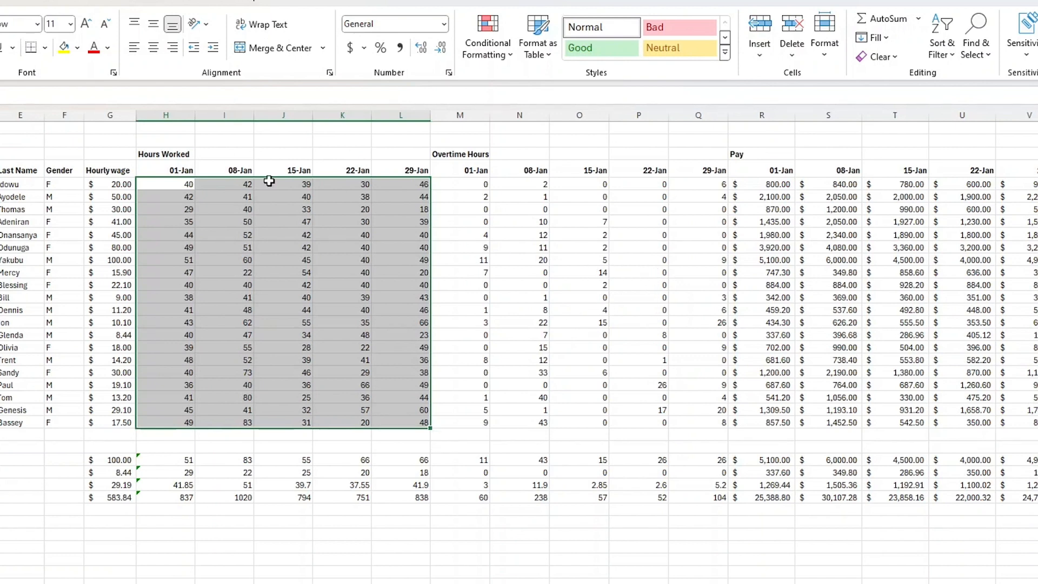
{"action": "left_click", "coordinate": [77, 48]}
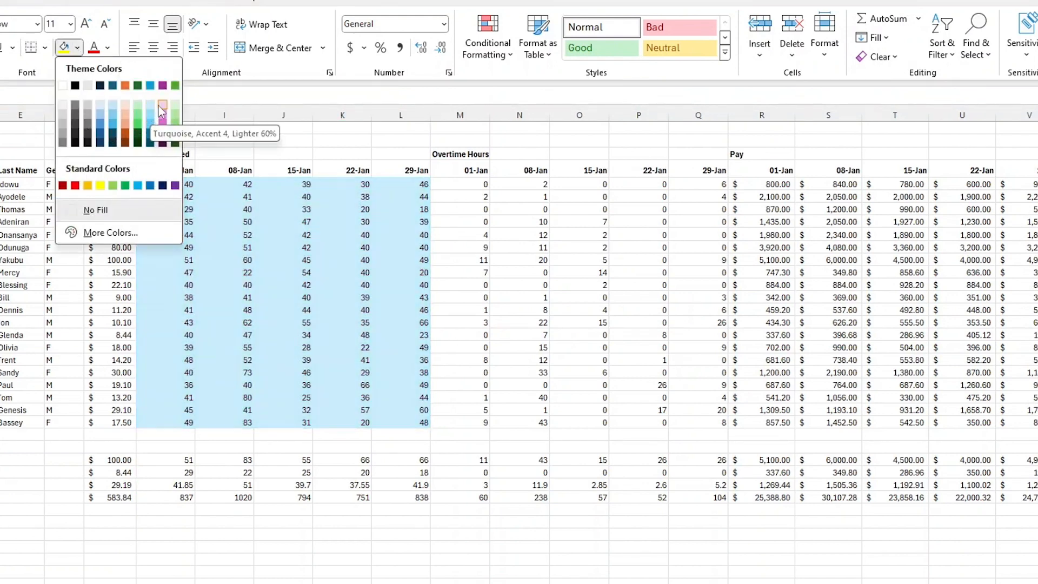
{"action": "left_click", "coordinate": [163, 108]}
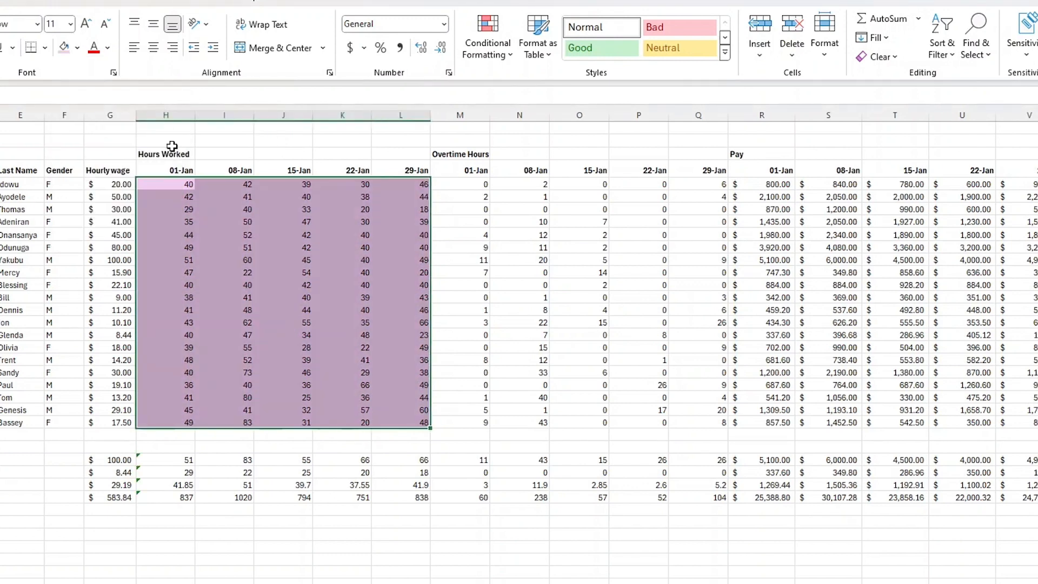
{"action": "left_click", "coordinate": [340, 323]}
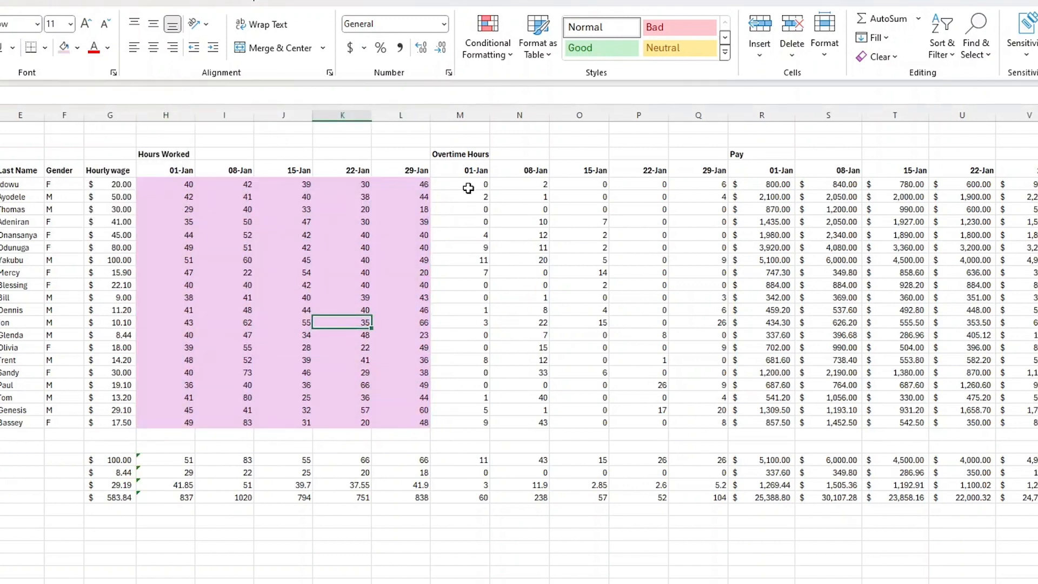
Shade the Overtime Hours data cells for 01-Jan through 29-Jan with a light orange fill colour.
{"action": "left_click_drag", "start_coordinate": [468, 187], "coordinate": [690, 424]}
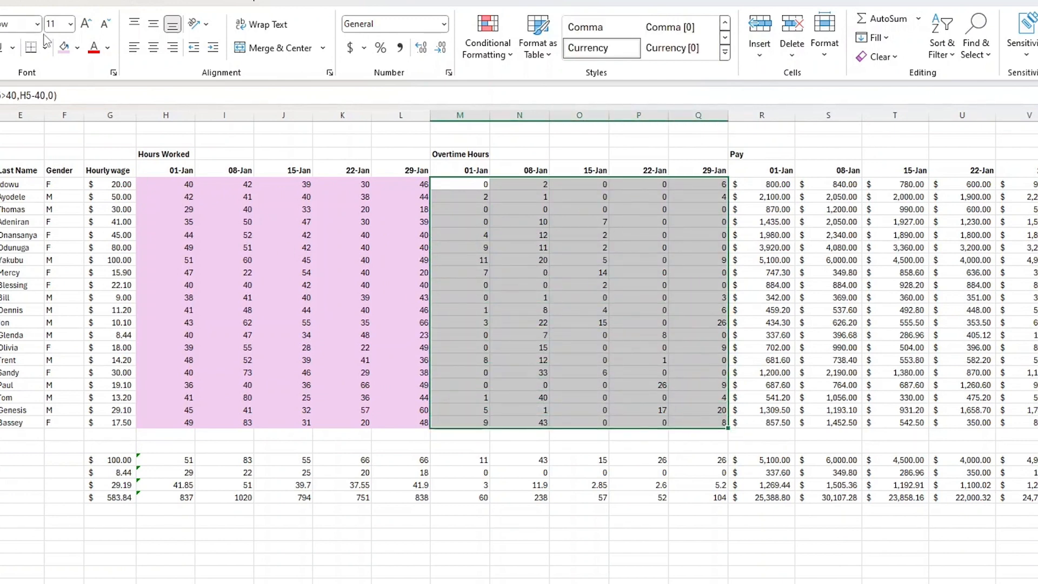
{"action": "left_click", "coordinate": [77, 49]}
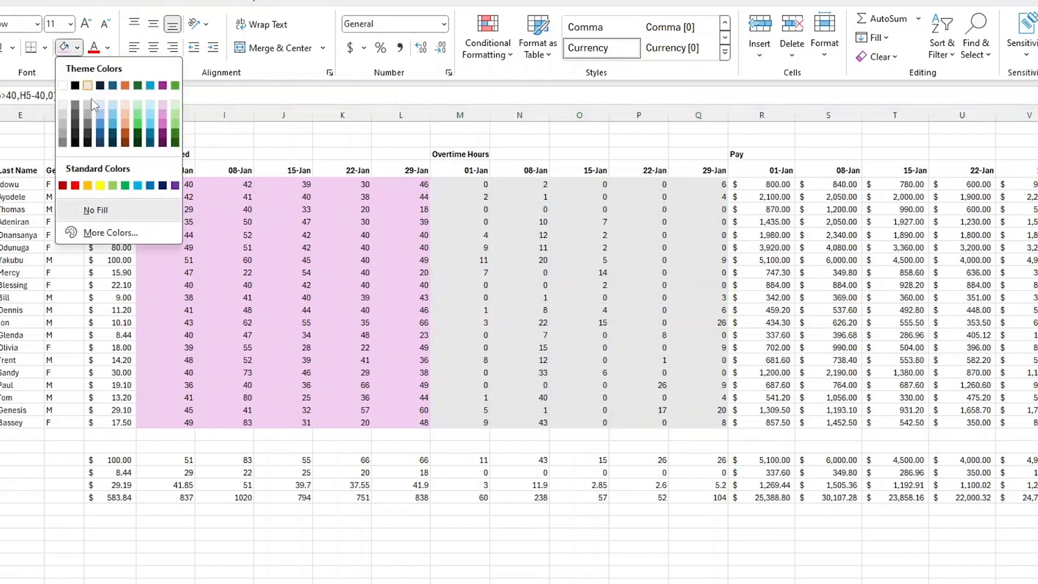
{"action": "left_click", "coordinate": [125, 124]}
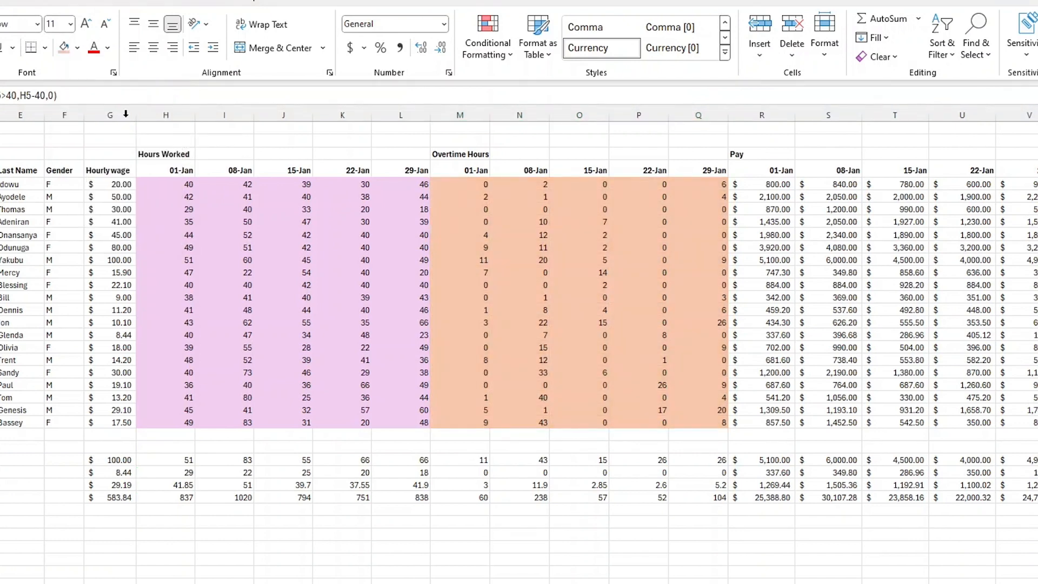
{"action": "left_click_drag", "start_coordinate": [487, 272], "coordinate": [543, 273]}
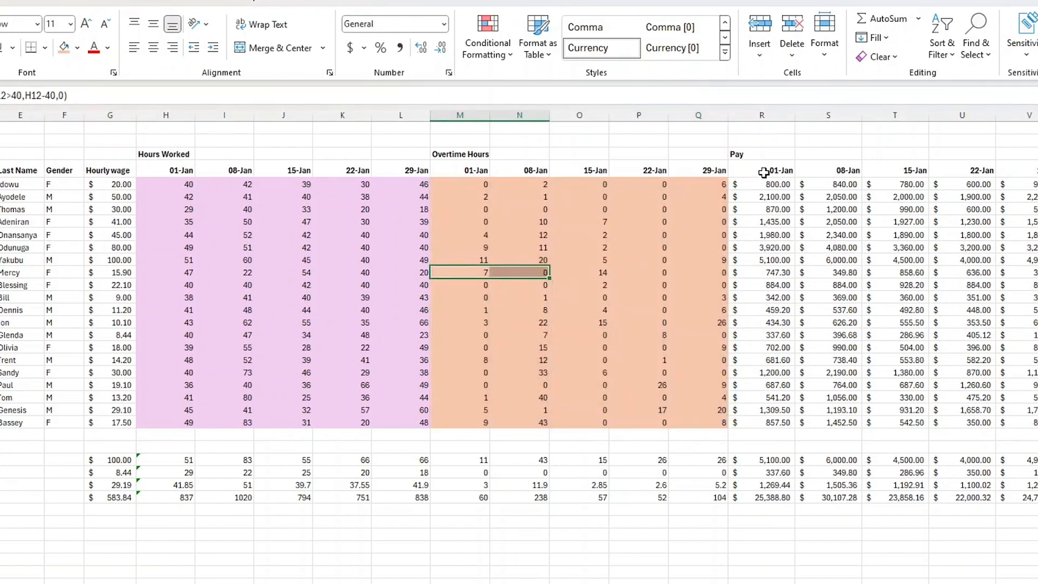
Shade the Pay data cells for 01-Jan through 29-Jan with a light green fill colour.
{"action": "left_click_drag", "start_coordinate": [772, 190], "coordinate": [1030, 422]}
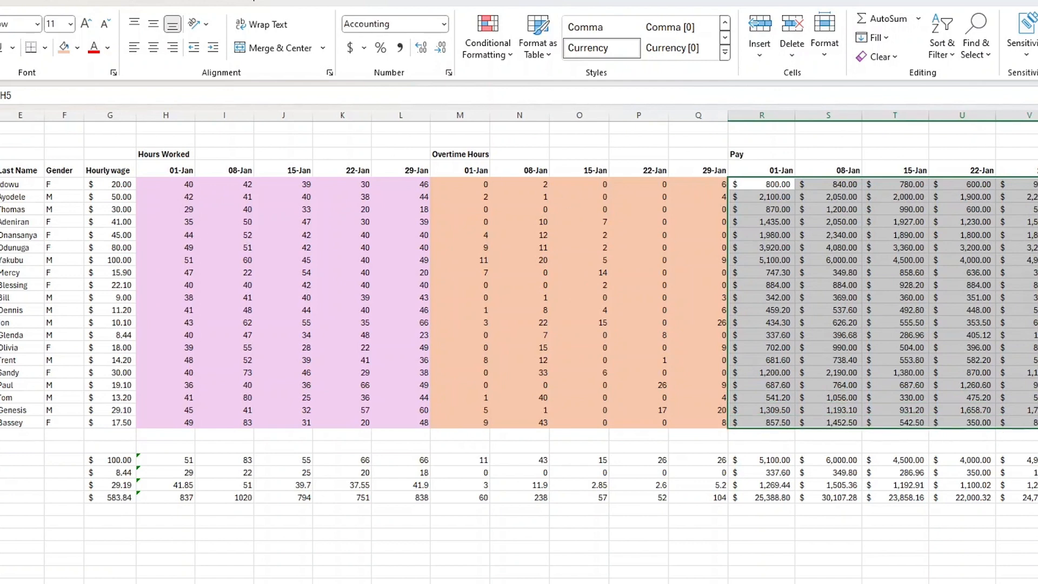
{"action": "left_click", "coordinate": [77, 47]}
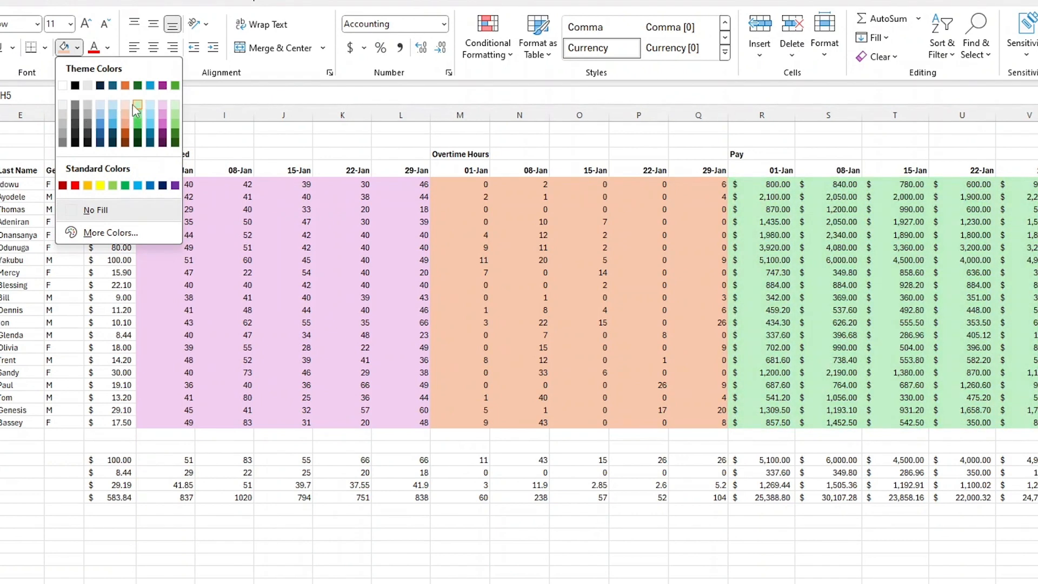
{"action": "left_click", "coordinate": [133, 105]}
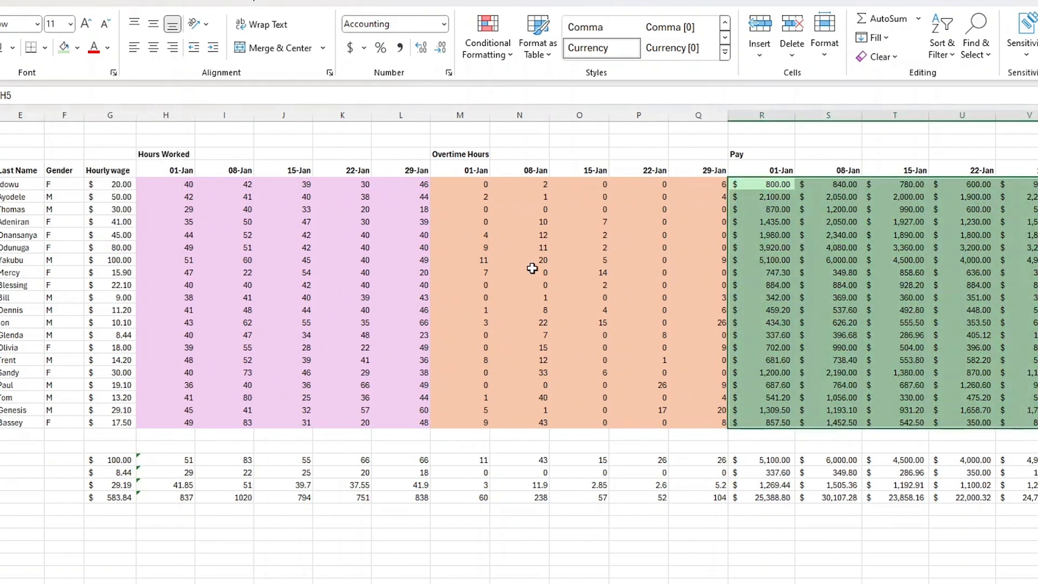
{"action": "left_click", "coordinate": [607, 537]}
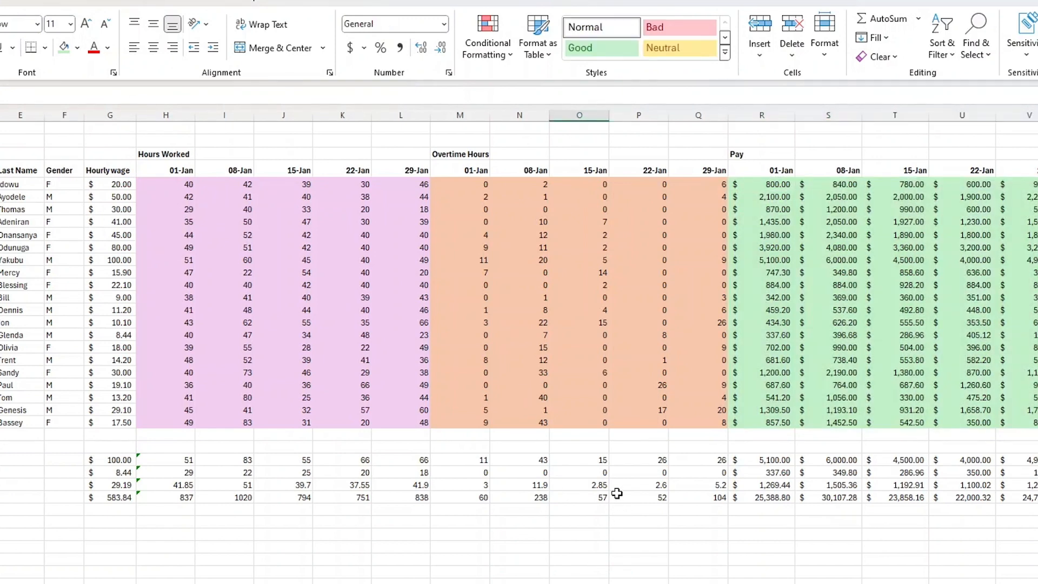